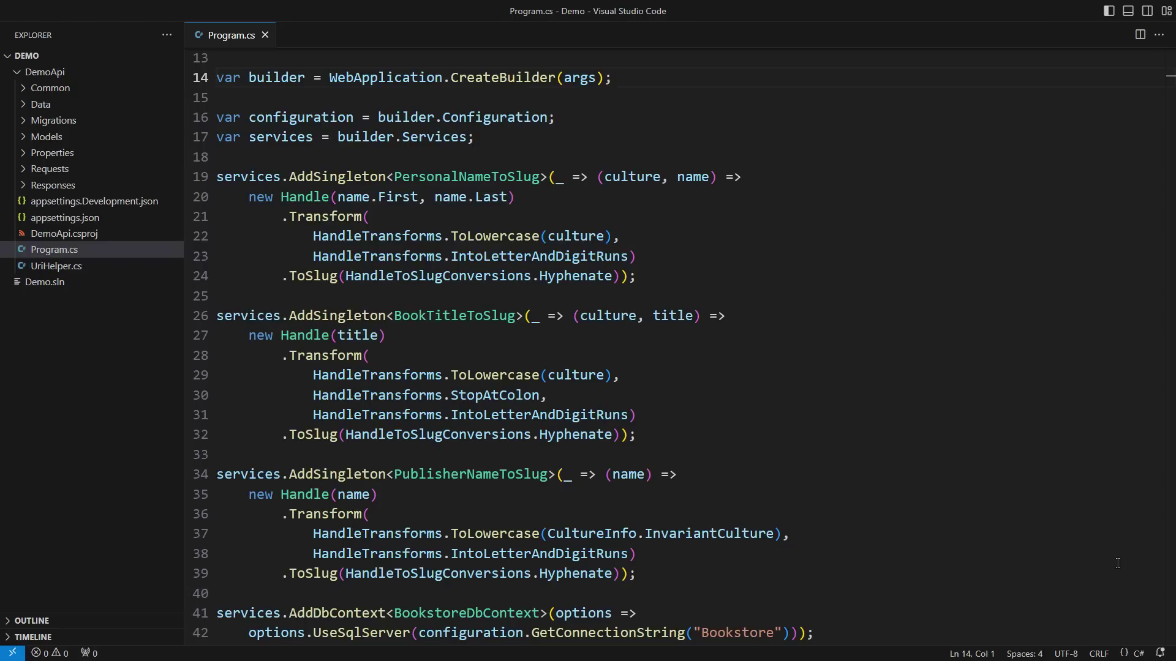
- Step down through Program.cs's registrations and endpoints, then select the DemoApi using lines
key("Down")
key("Down")
key("Down")
key("Down")
key("Down")
key("Down")
key("Down")
key("Down")
key("Down")
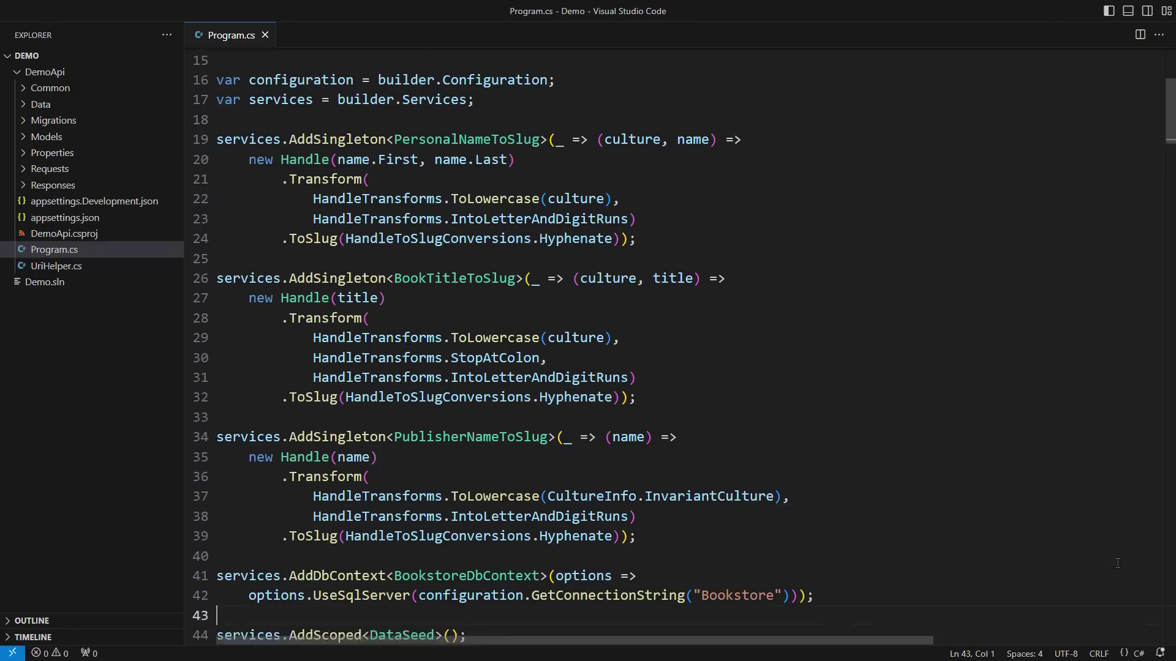
key("Down")
key("Down")
key("Down")
key("Down")
key("Down")
key("Down")
key("Down")
key("Down")
key("Down")
key("Down")
key("Down")
key("Down")
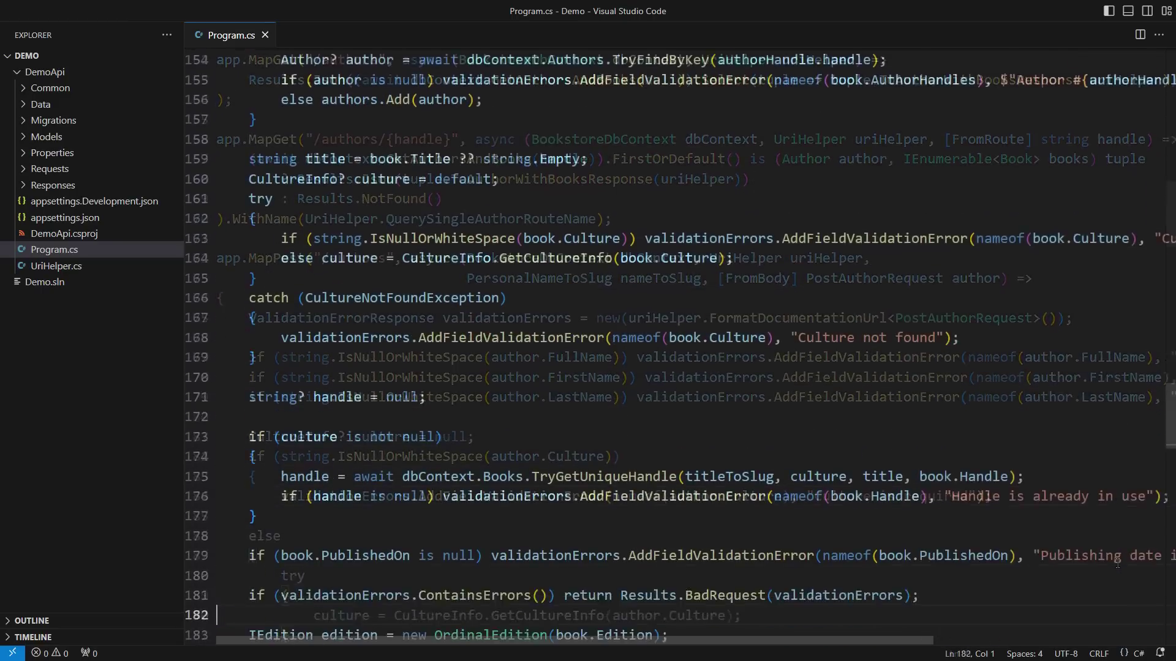
key("Down")
key("Down")
key("Down")
key("Down")
key("Down")
key("Down")
key("Down")
key("Down")
key("Down")
key("Down")
key("Down")
key("Down")
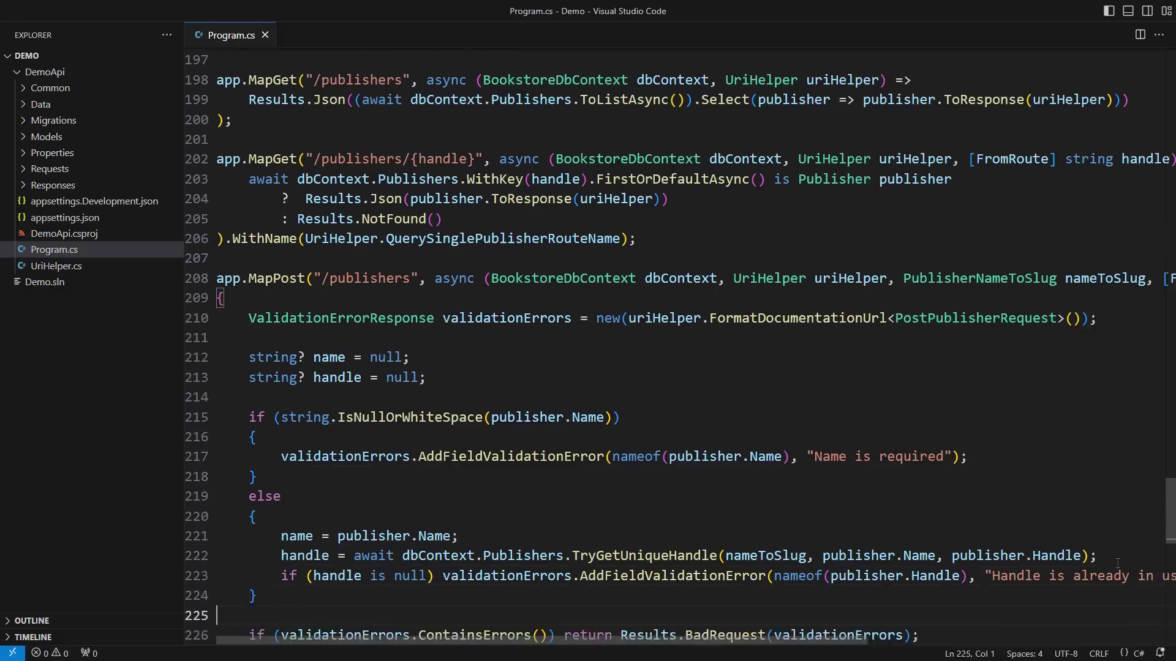
key("Down")
key("Down")
key("Down")
key("Down")
key("Down")
key("Down")
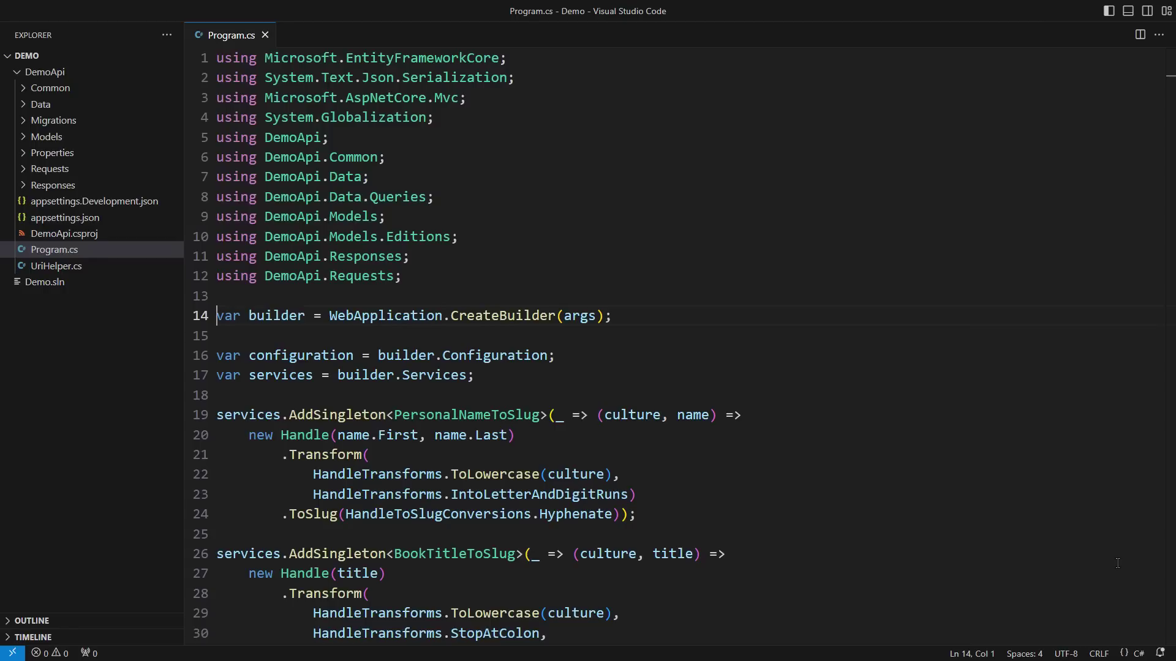
key("Up")
key("Left")
key("shift+Home")
key("shift+Up")
key("shift+Up")
key("shift+Up")
key("shift+Up")
key("shift+Up")
key("shift+Up")
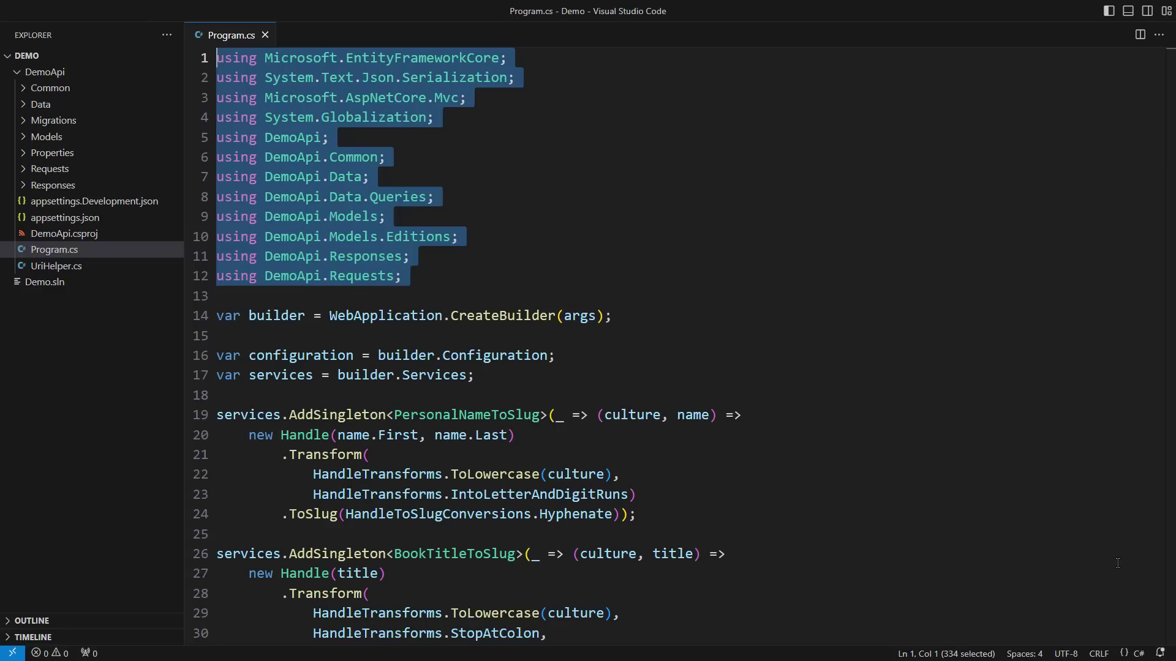
- Highlight the builder creation line and the configuration and service registration block
key("Down")
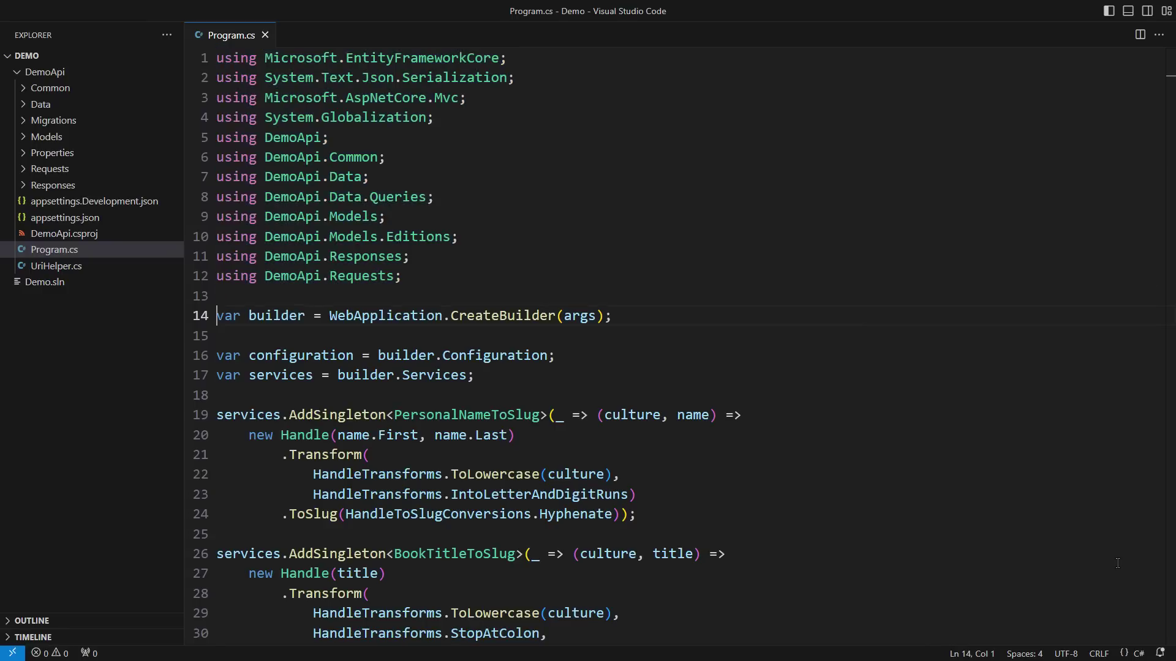
key("shift+Down")
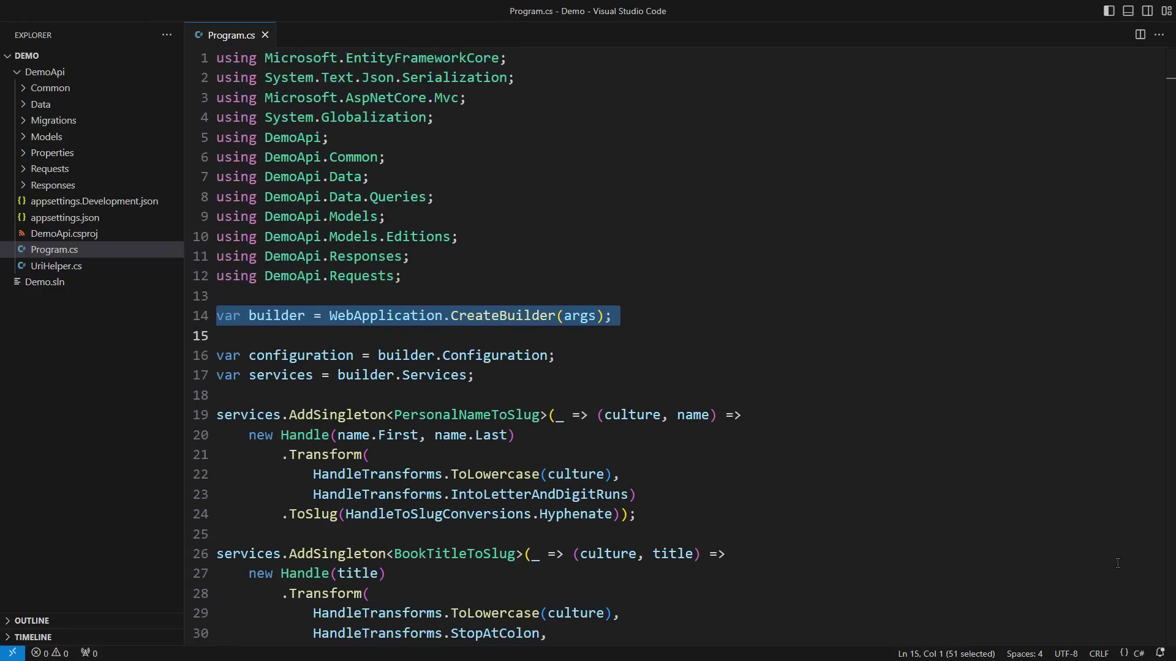
scroll(1117, 563, "down", 2)
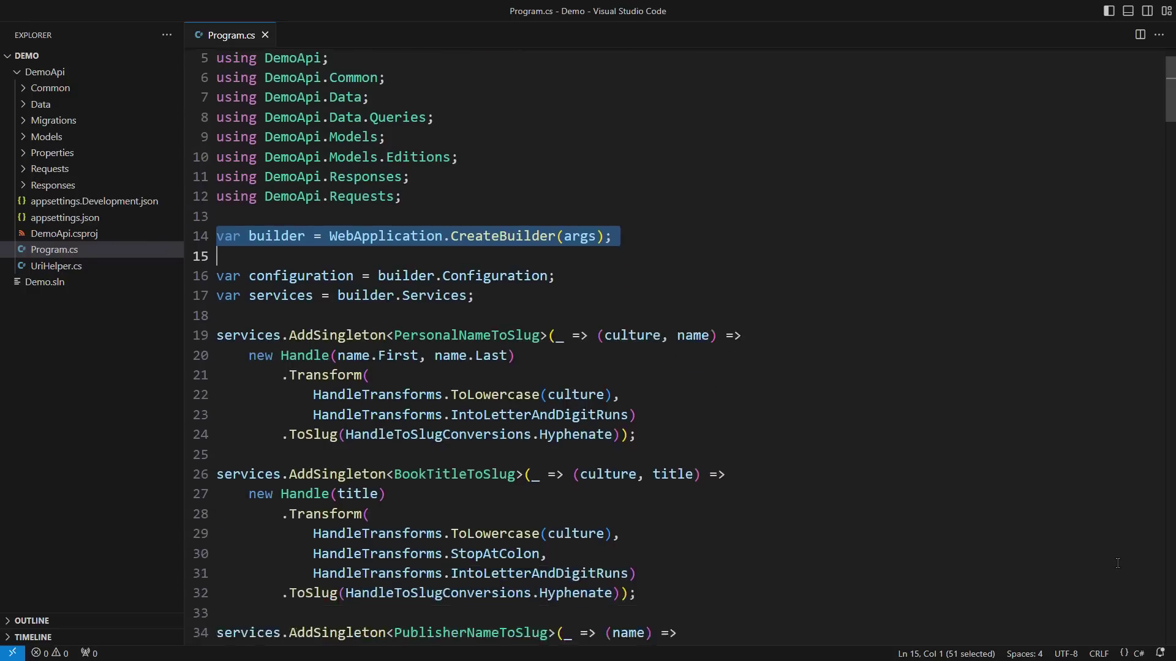
scroll(1118, 563, "down", 2)
key("Down")
key("shift+Down")
key("shift+Down")
key("shift+Down")
key("shift+Down")
key("shift+Down")
key("shift+Down")
key("shift+Down")
key("shift+Down")
key("shift+Down")
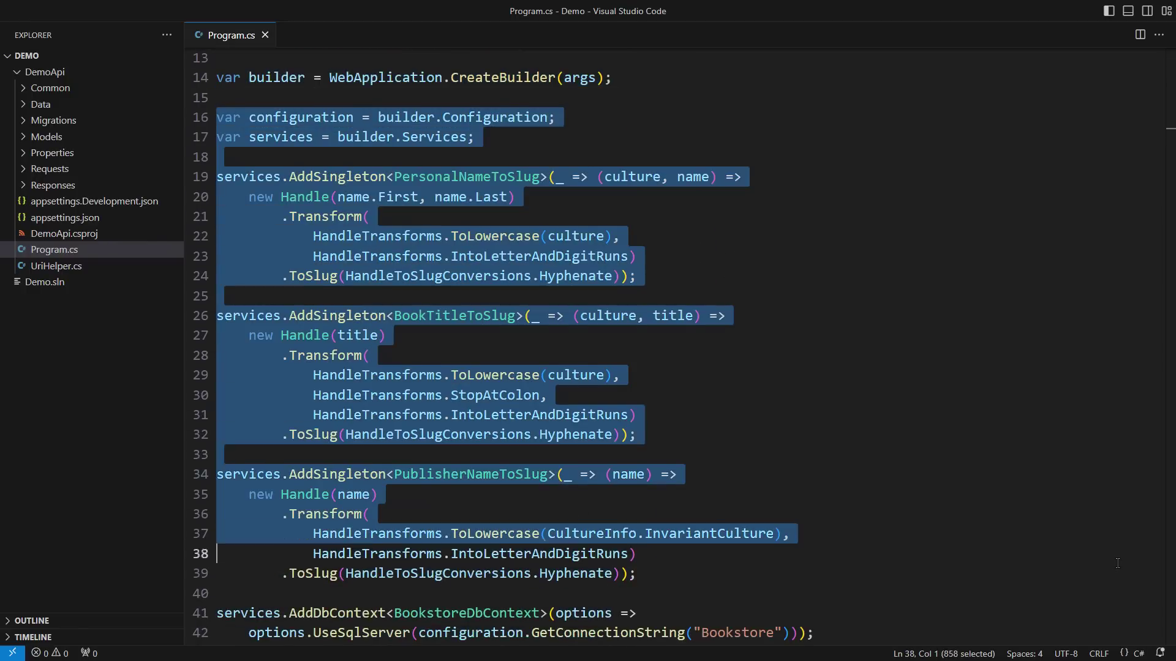
key("shift+Down")
key("shift+Down")
key("shift+Down")
key("shift+Down")
key("shift+Down")
key("shift+Down")
key("shift+Down")
key("shift+Down")
key("shift+Down")
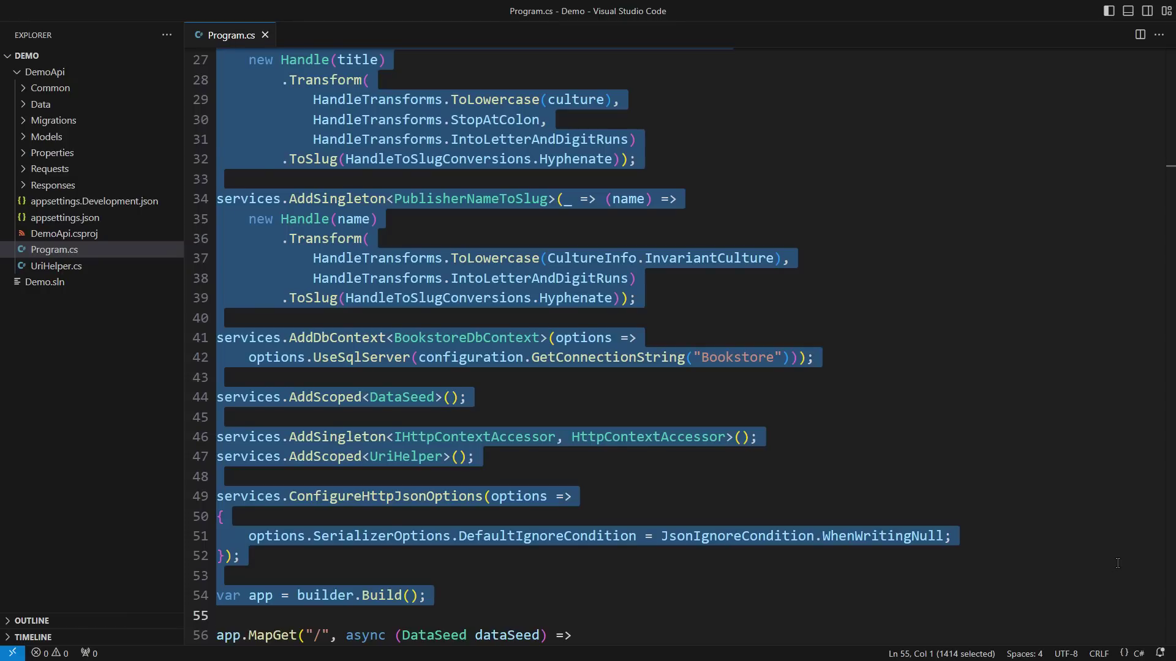
key("Escape")
scroll(1117, 564, "down", 2)
scroll(1117, 564, "down", 3)
scroll(1118, 563, "down", 3)
scroll(1118, 564, "down", 2)
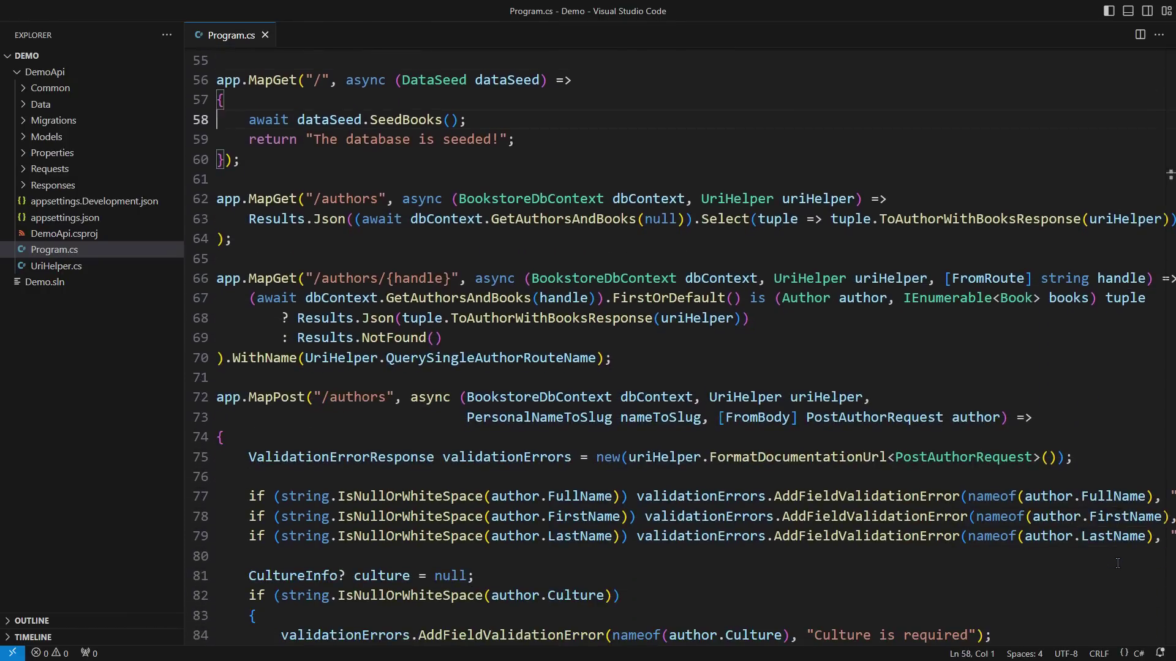
- Highlight the authors endpoint definitions, then move down through the POST books endpoint
key("Down")
key("Down")
key("Down")
key("shift+Down")
key("shift+Down")
key("shift+Down")
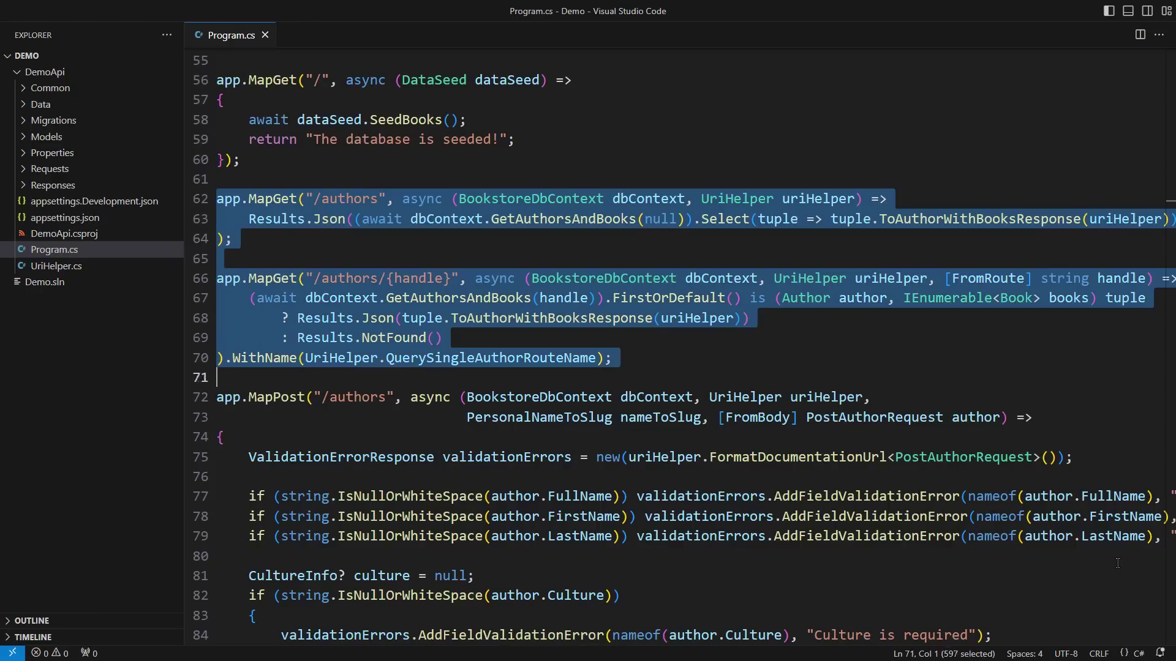
key("shift+Down")
key("shift+Down")
key("shift+Down")
key("shift+Down")
key("shift+Down")
key("shift+Down")
key("shift+Down")
key("shift+Down")
key("shift+Down")
key("shift+Down")
key("shift+Down")
key("shift+Down")
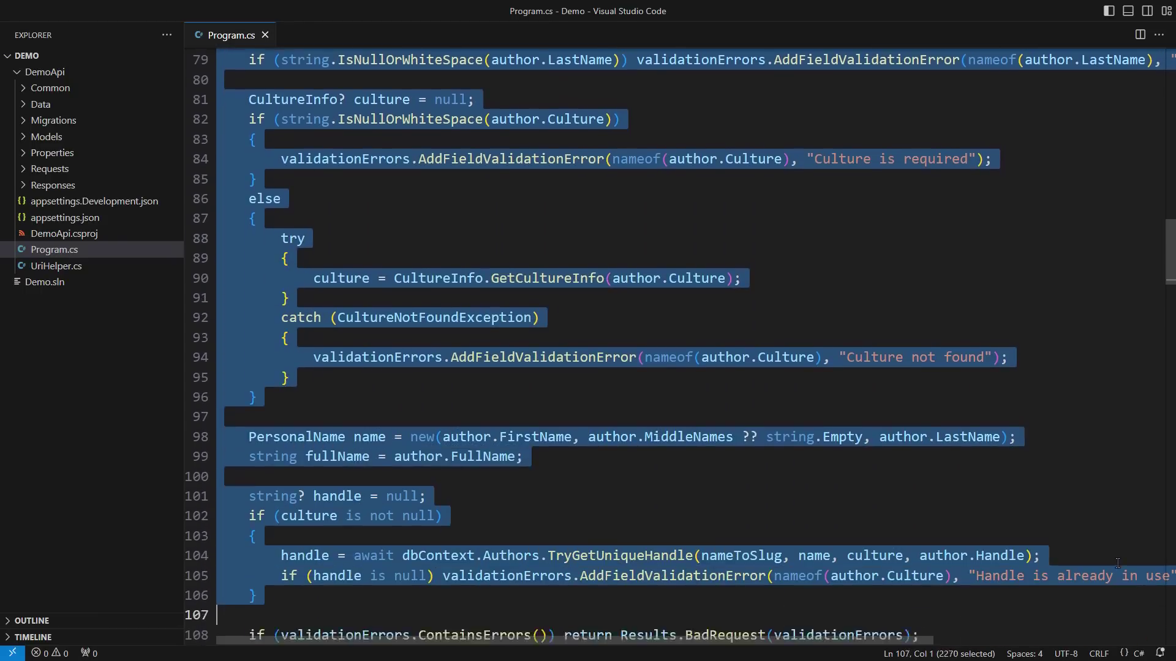
key("shift+Down")
key("shift+Down")
key("shift+Down")
key("shift+Down")
key("shift+Down")
scroll(1117, 563, "down", 3)
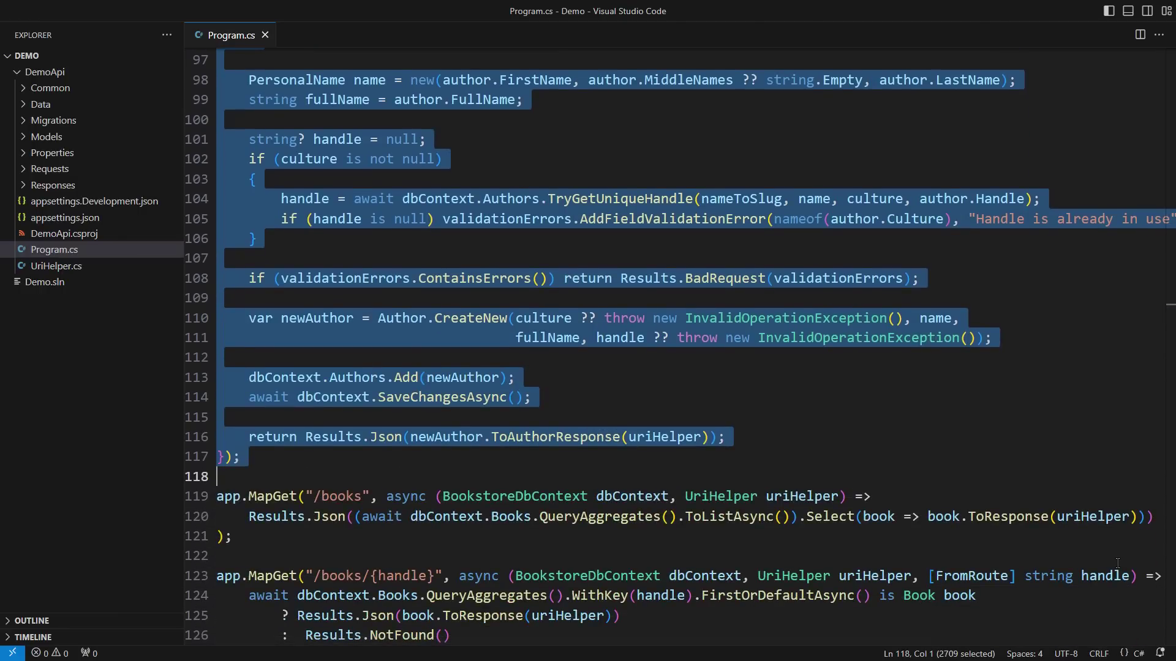
key("Down")
scroll(1117, 564, "down", 2)
scroll(1117, 564, "down", 3)
scroll(1117, 563, "down", 2)
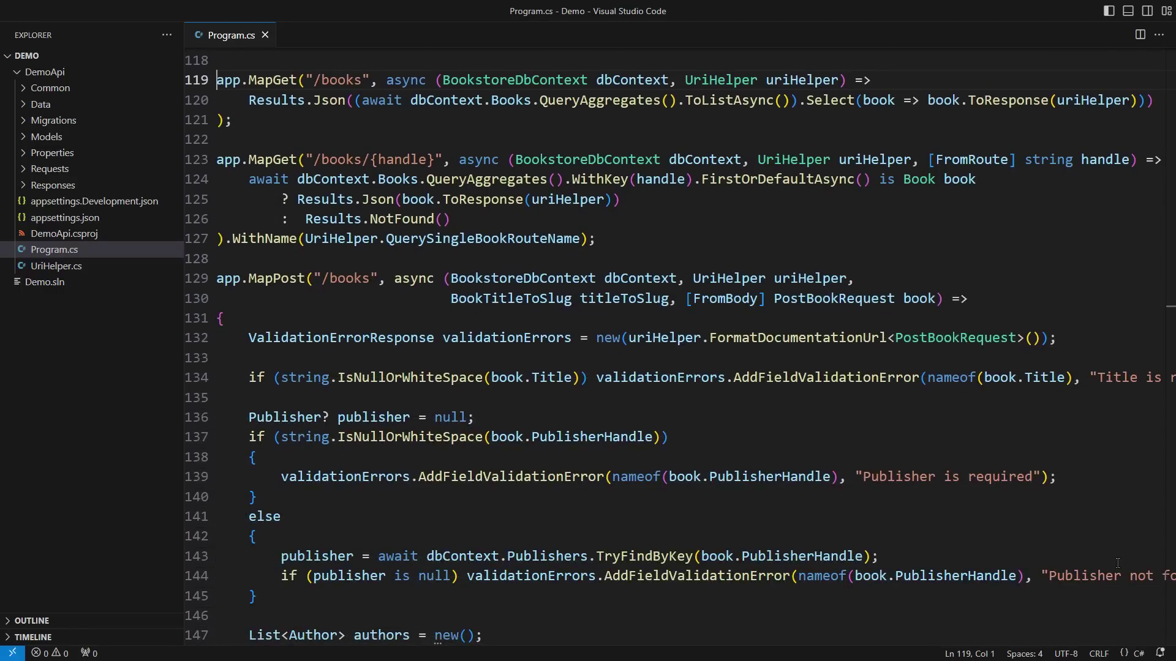
key("Down")
key("Down")
key("Down")
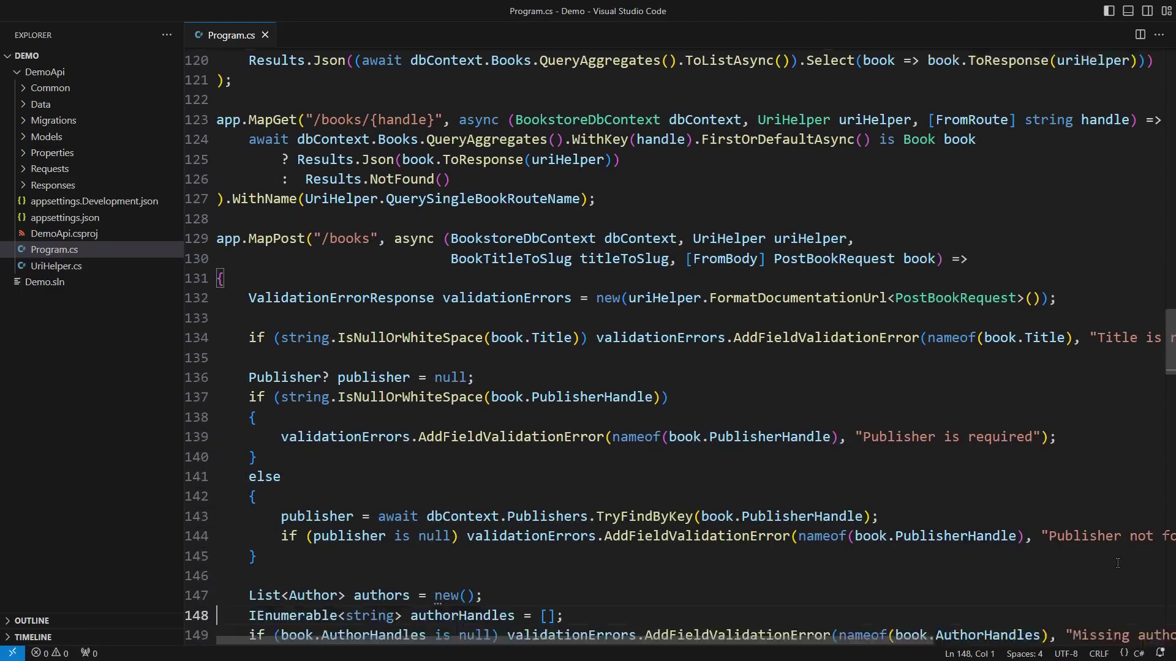
key("Down")
key("Down")
key("Down")
key("Down")
key("Down")
key("Down")
key("Down")
key("Down")
key("Down")
key("Down")
key("Down")
key("Down")
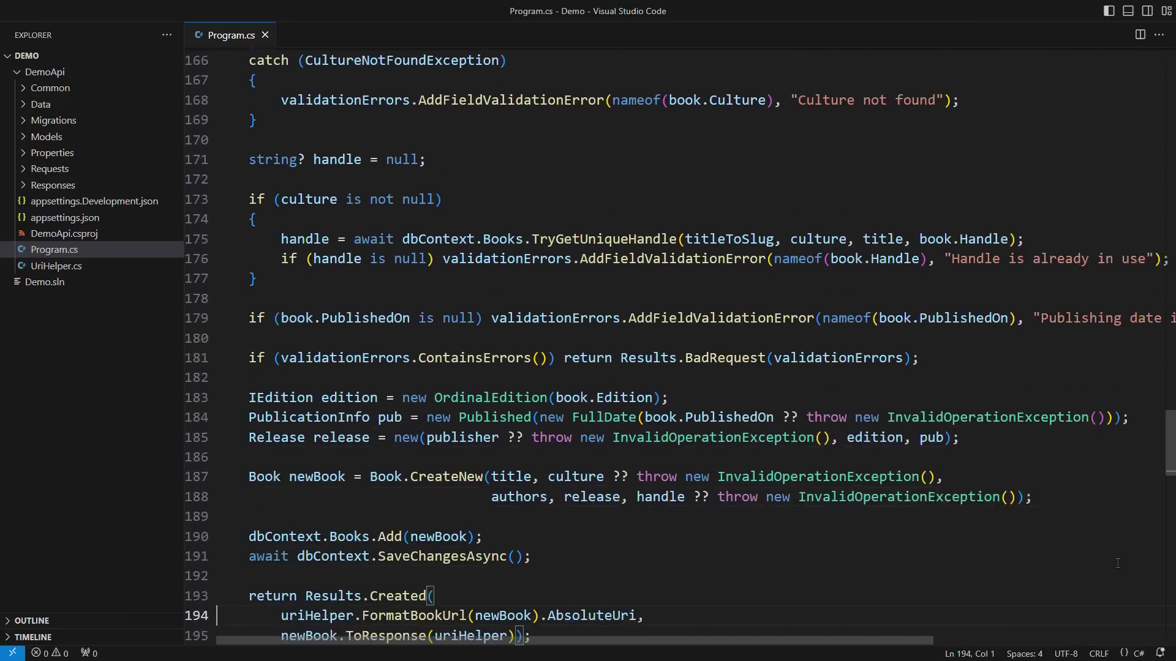
key("Down")
key("Down")
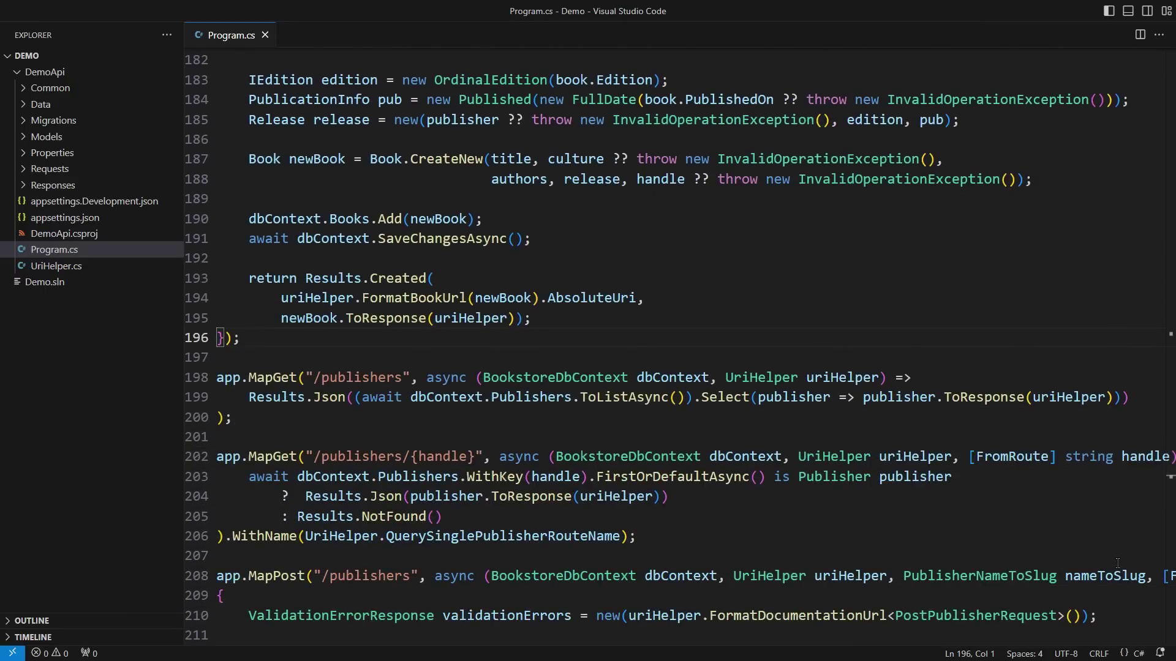
- Below POST books, add '// More comes here: Add/remove author, move author up/down, patch book data...'
key("End")
key("Return")
key("Return")
type("// More comes he")
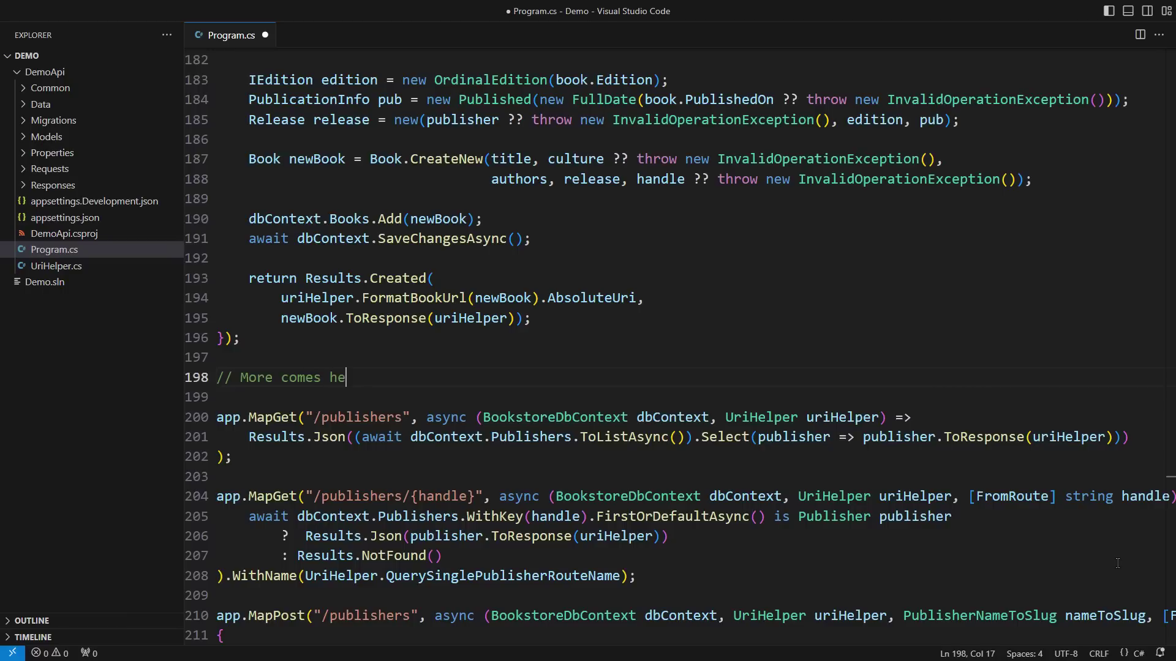
type("re")
type(": A")
type("dd/remove author")
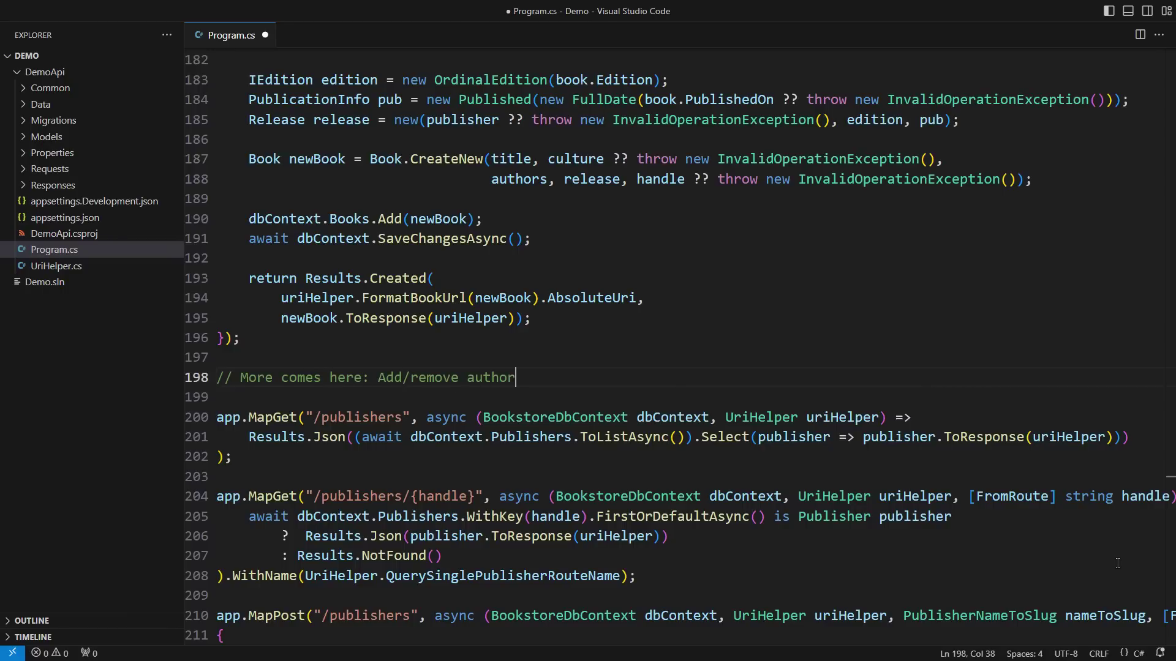
type(", move author up/down")
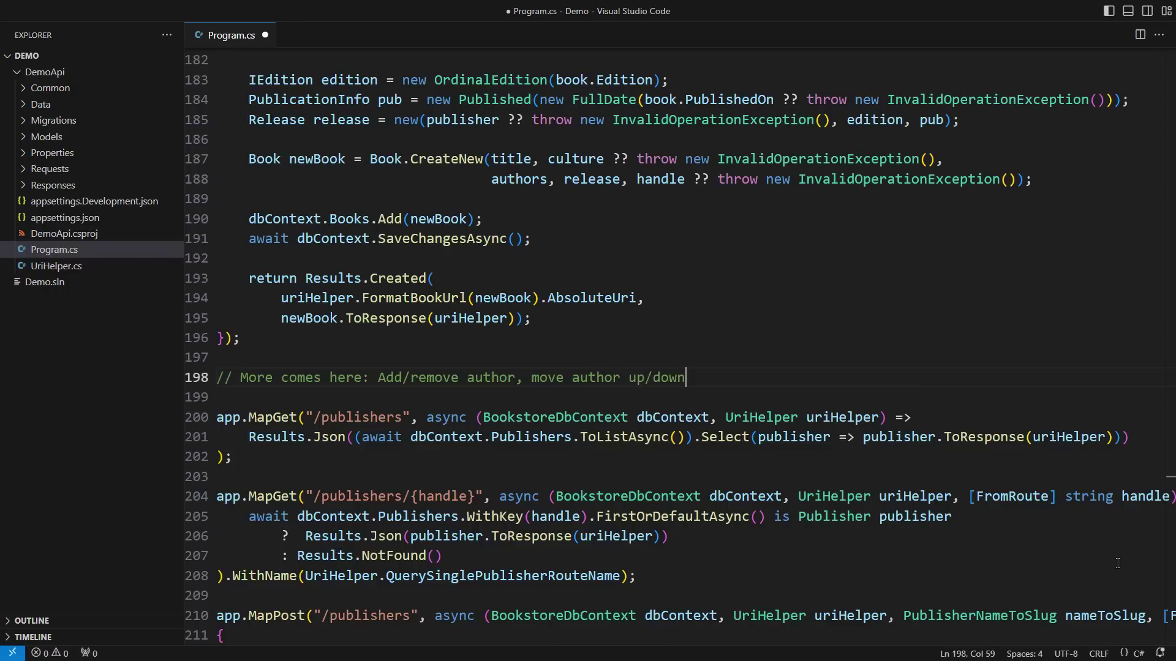
type(", patch")
type(" book data")
key("Page_Up")
key("Page_Up")
key("Page_Up")
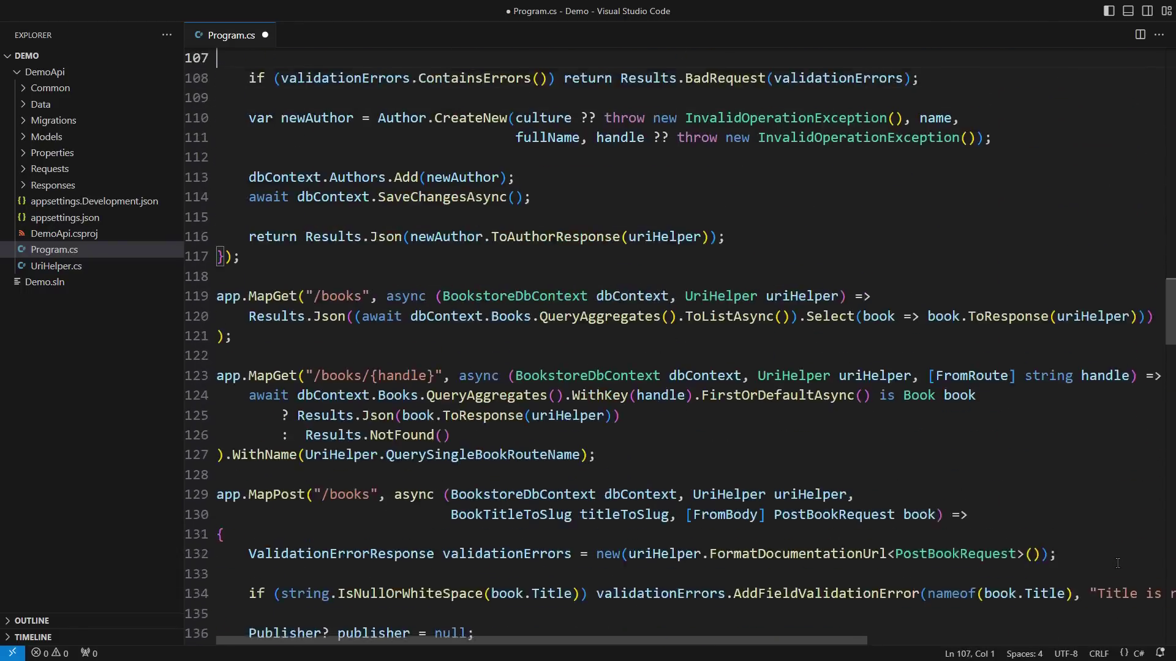
- Add a Configuration folder under DemoApi and begin a new file inside it
key("Page_Up")
key("Page_Up")
key("Page_Up")
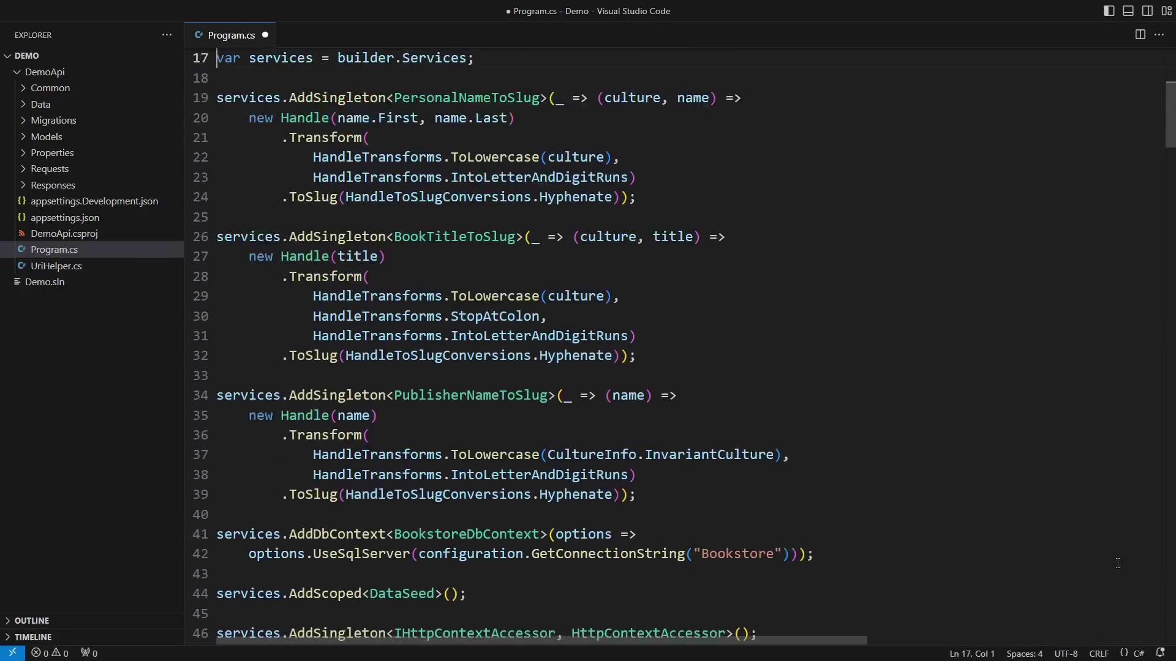
key("Up")
key("Up")
key("Up")
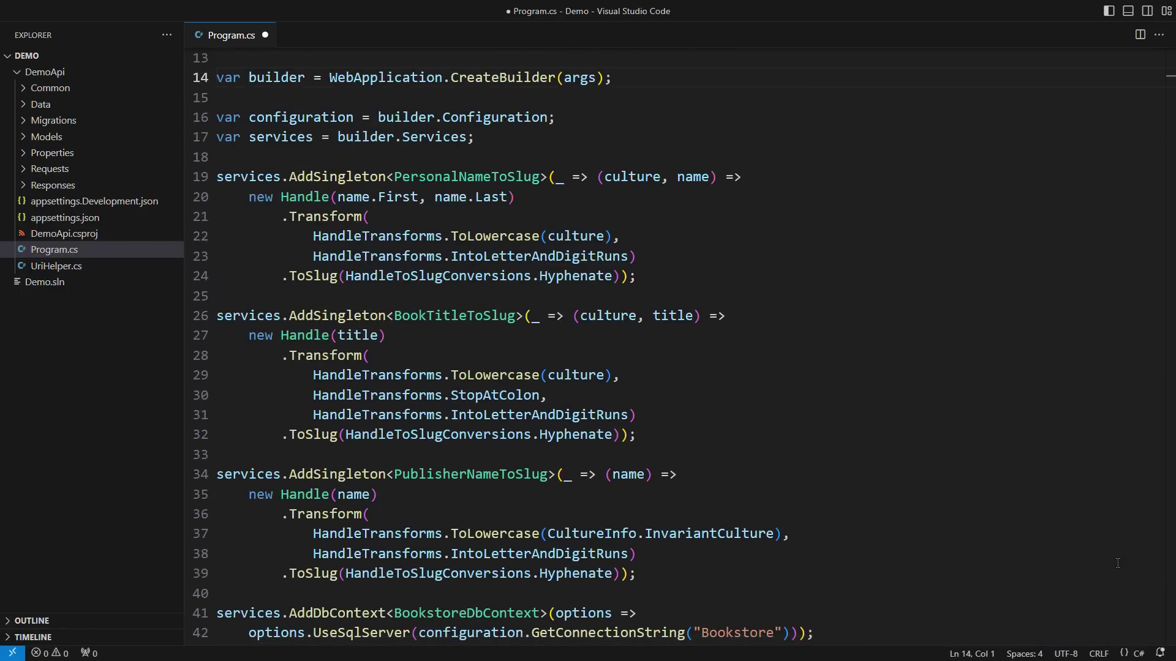
key("ctrl+alt+n")
type("Configur")
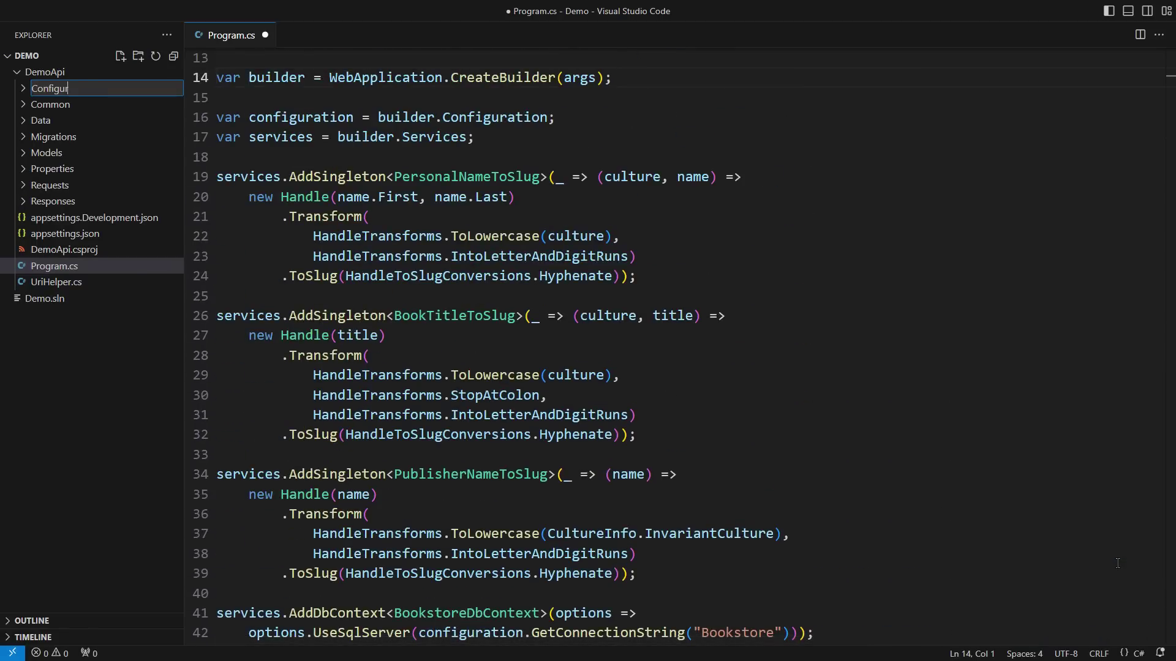
type("ation")
key("Return")
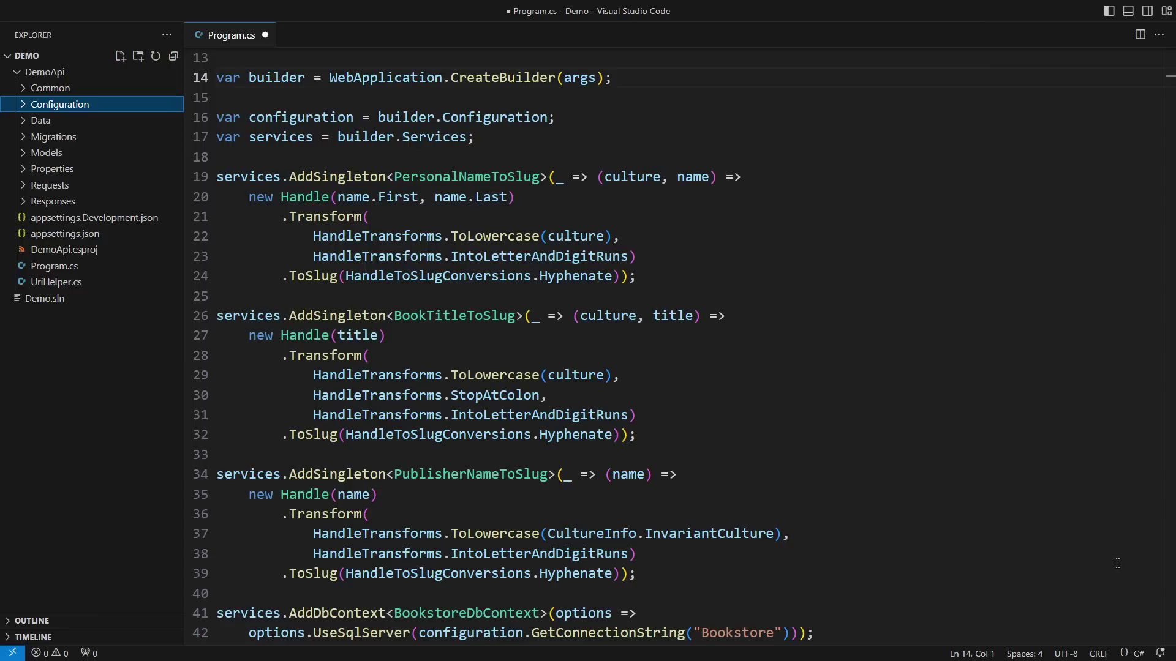
key("ctrl+alt+n")
type("AppConfi")
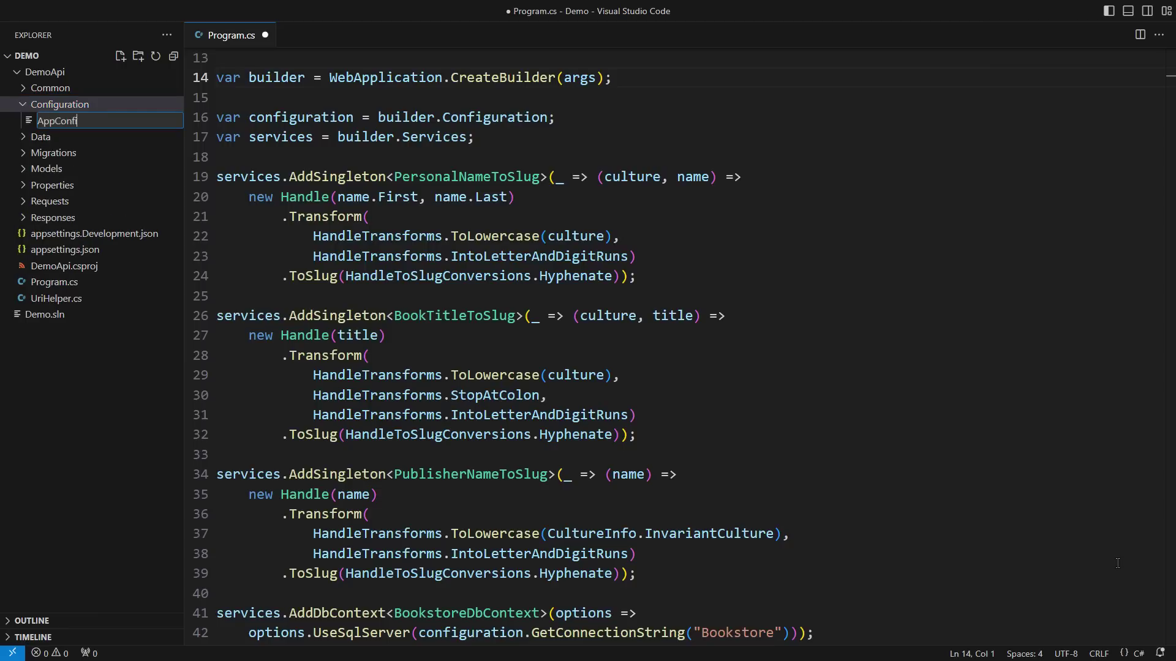
type("guration.cs")
- Create AppConfiguration.cs with an empty AddServices(IServiceCollection services, IConfiguration configuration) extension, then return to Program.cs
key("Return")
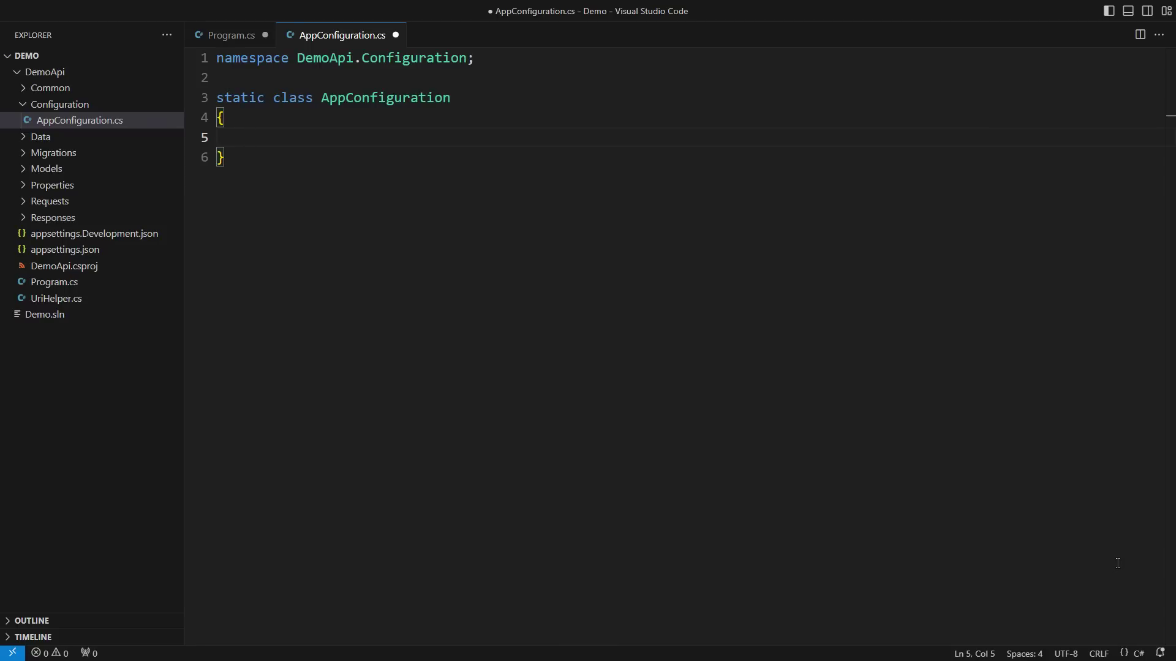
type("public static void AddServices(this ")
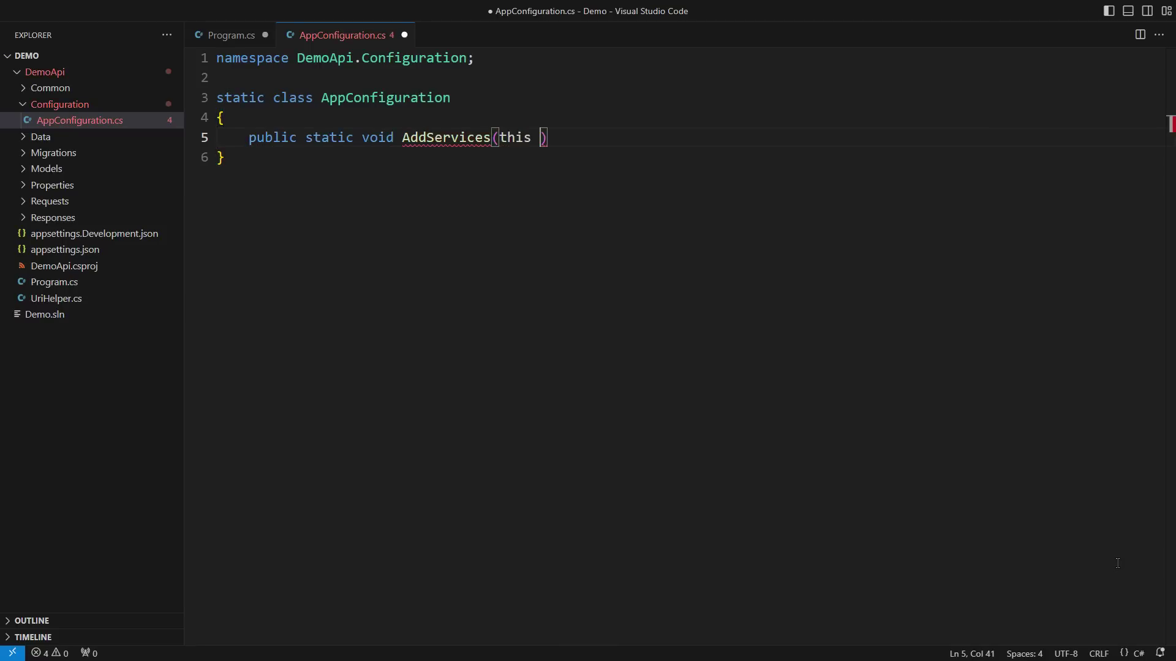
type("IServiceCollection services, IConfiguration c")
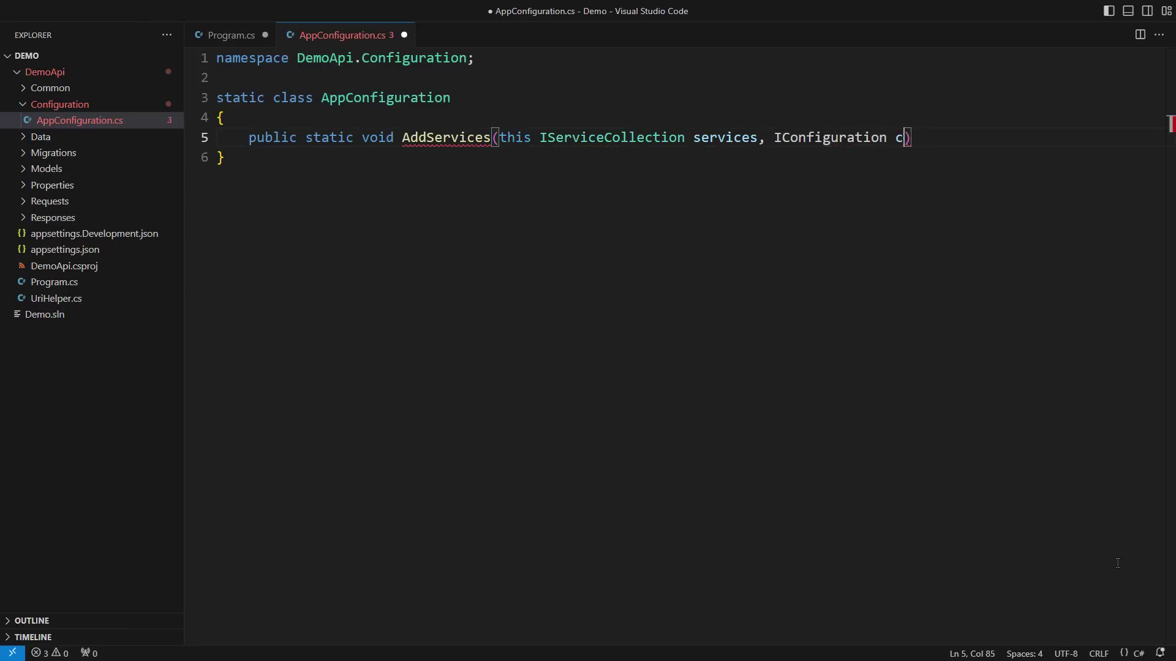
type("onfiguration")
key("End")
key("Return")
type("{")
key("Return")
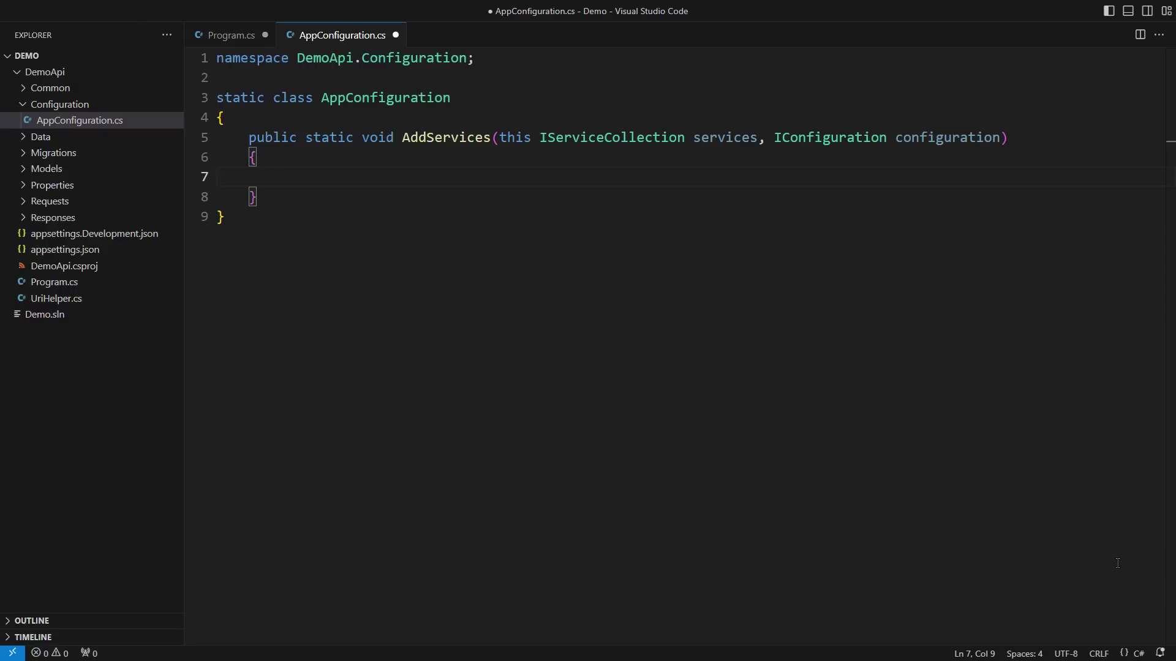
key("ctrl+Tab")
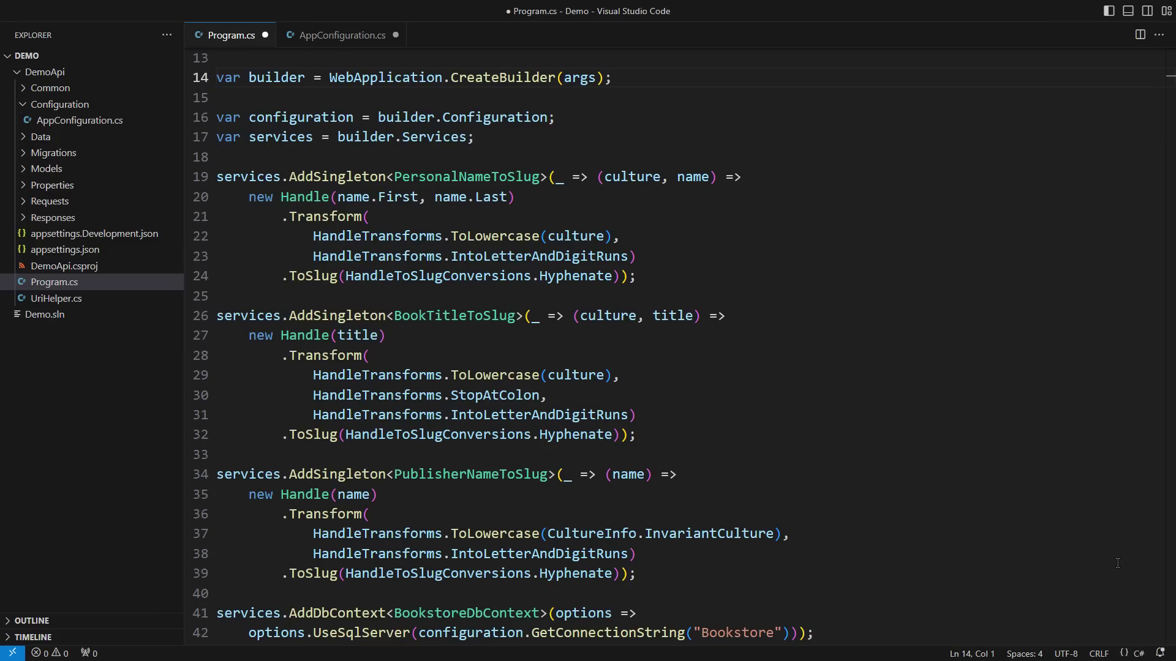
- Copy Program.cs lines 19–53, from the slug singletons through the JSON options setup
key("shift+Down")
key("shift+Down")
key("shift+Down")
key("shift+Down")
key("shift+Down")
key("shift+Down")
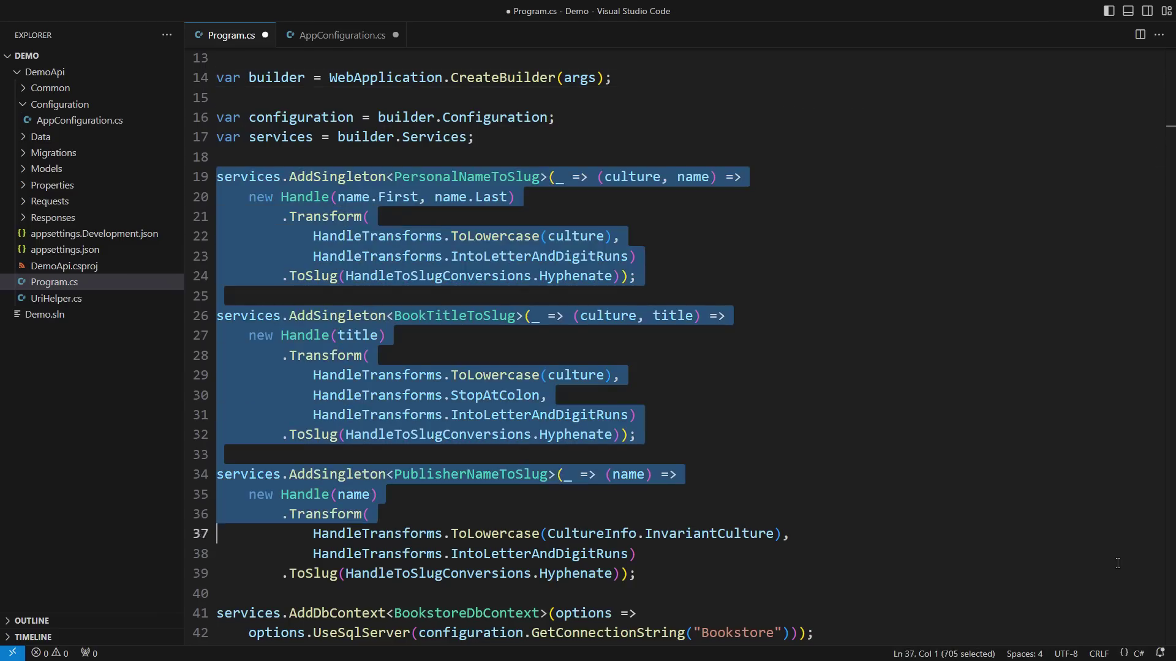
key("shift+Down")
key("shift+Down")
key("shift+Down")
key("shift+Down")
key("shift+Down")
key("shift+Down")
key("ctrl+c")
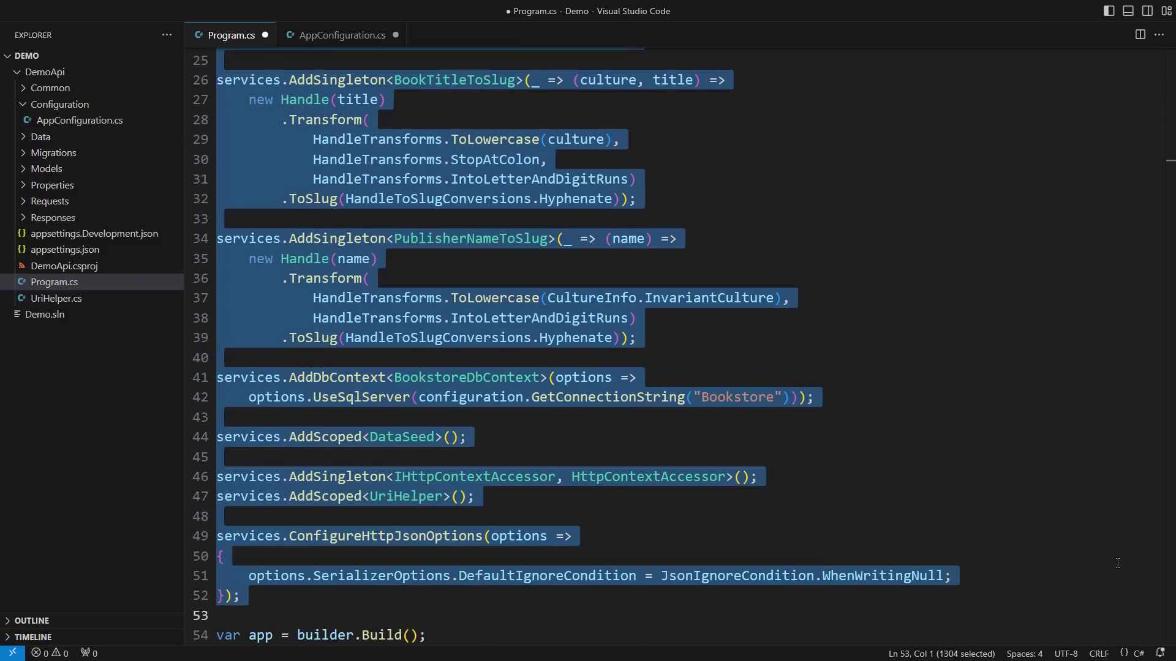
key("ctrl+Tab")
- Paste the registrations into AddServices and quick-fix JsonIgnoreCondition with a System.Text.Json.Serialization using
key("ctrl+v")
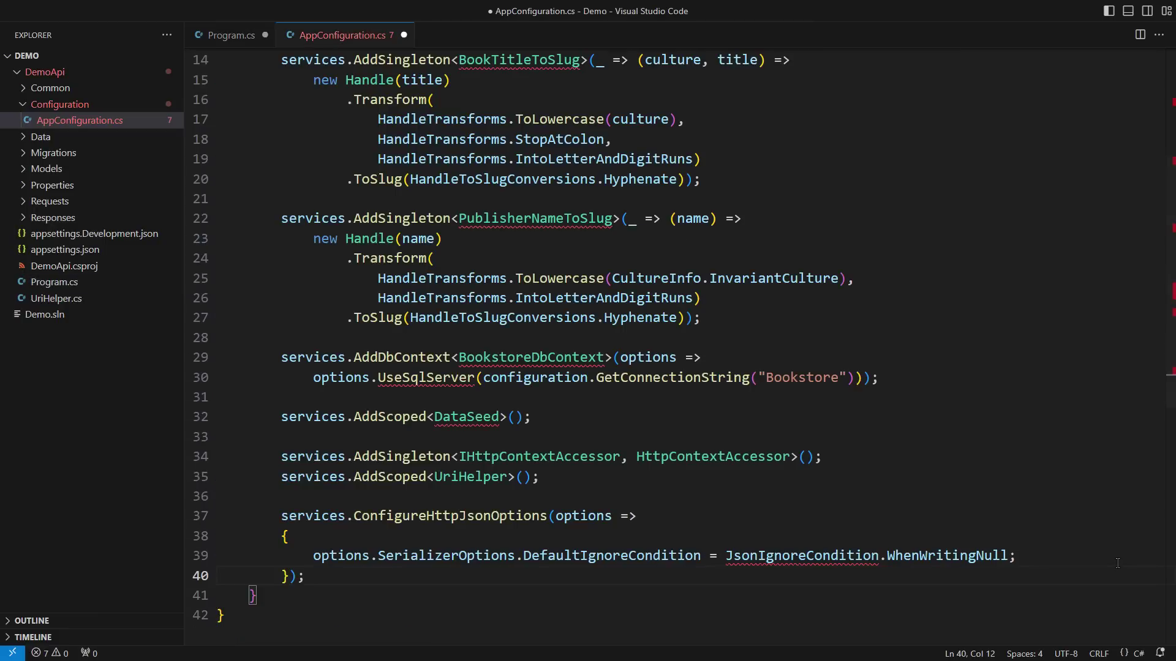
key("Up")
key("ctrl+Right")
key("ctrl+Right")
key("ctrl+period")
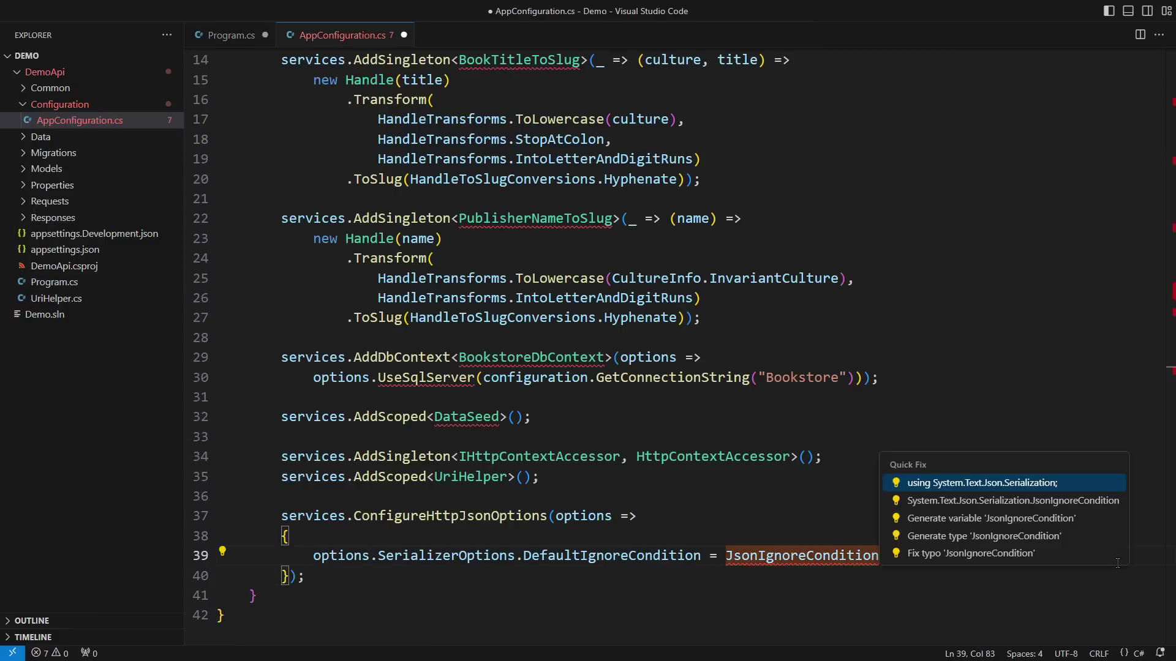
key("Return")
key("ctrl+period")
key("Return")
- Quick-fix the next errors, adding Microsoft.EntityFrameworkCore and DemoApi.Common using directives
key("Up")
key("Up")
key("ctrl+period")
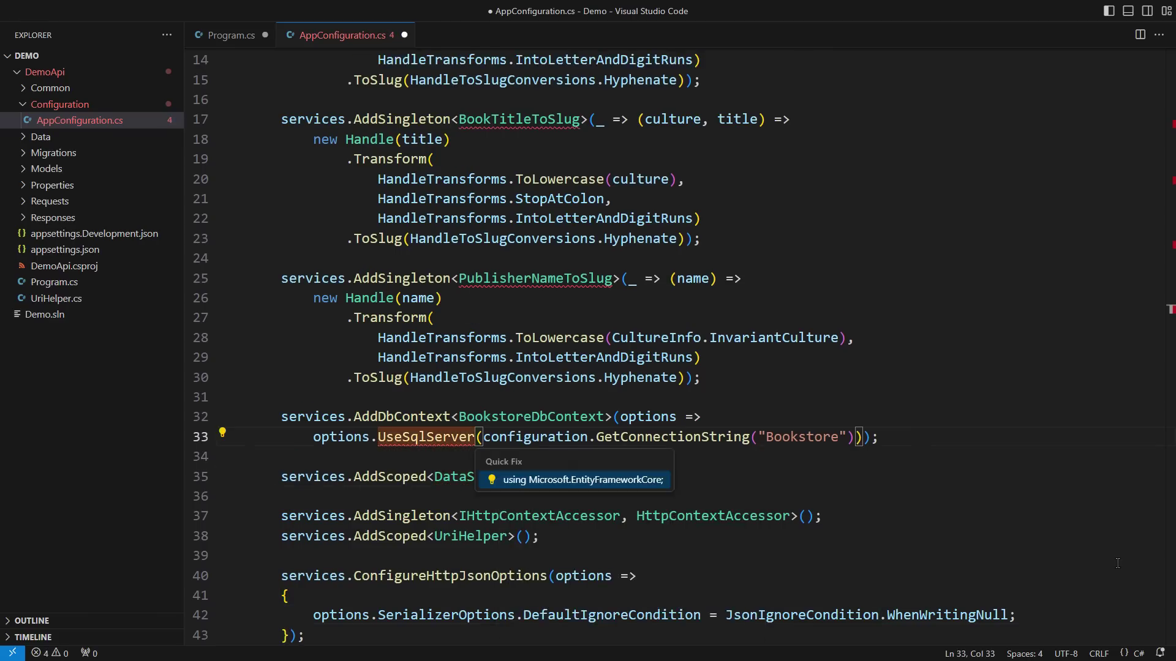
key("Return")
key("Up")
key("Up")
key("Up")
key("ctrl+period")
key("Return")
key("Up")
key("Up")
key("Up")
key("ctrl+period")
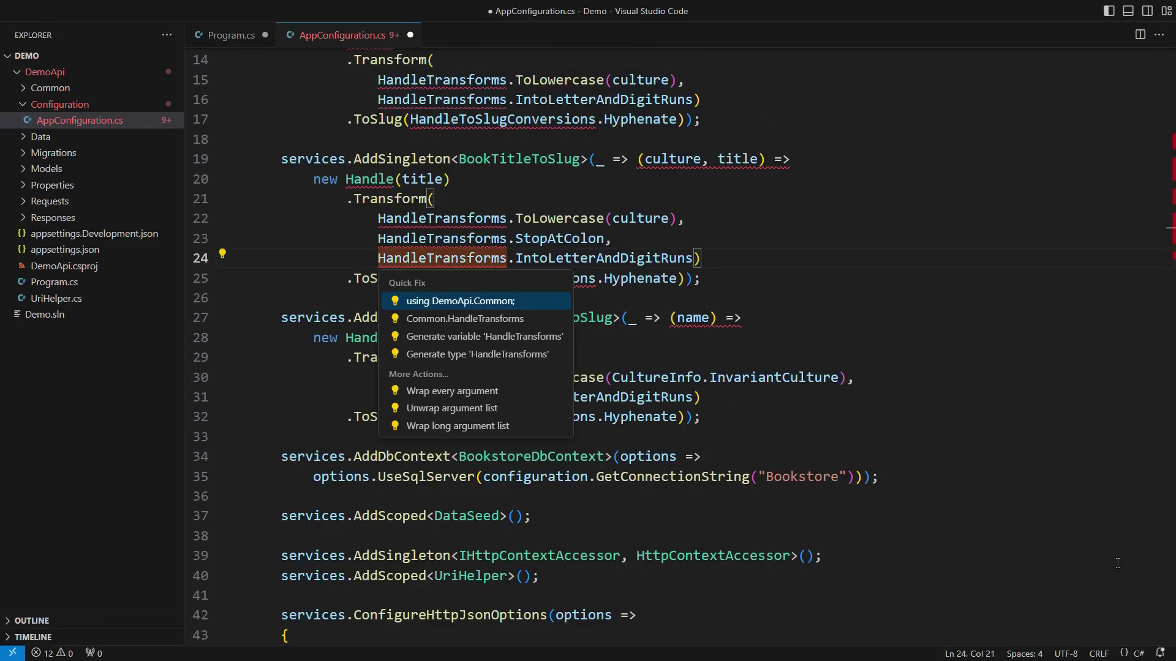
key("Return")
scroll(1117, 563, "up", 2)
scroll(1117, 563, "up", 1)
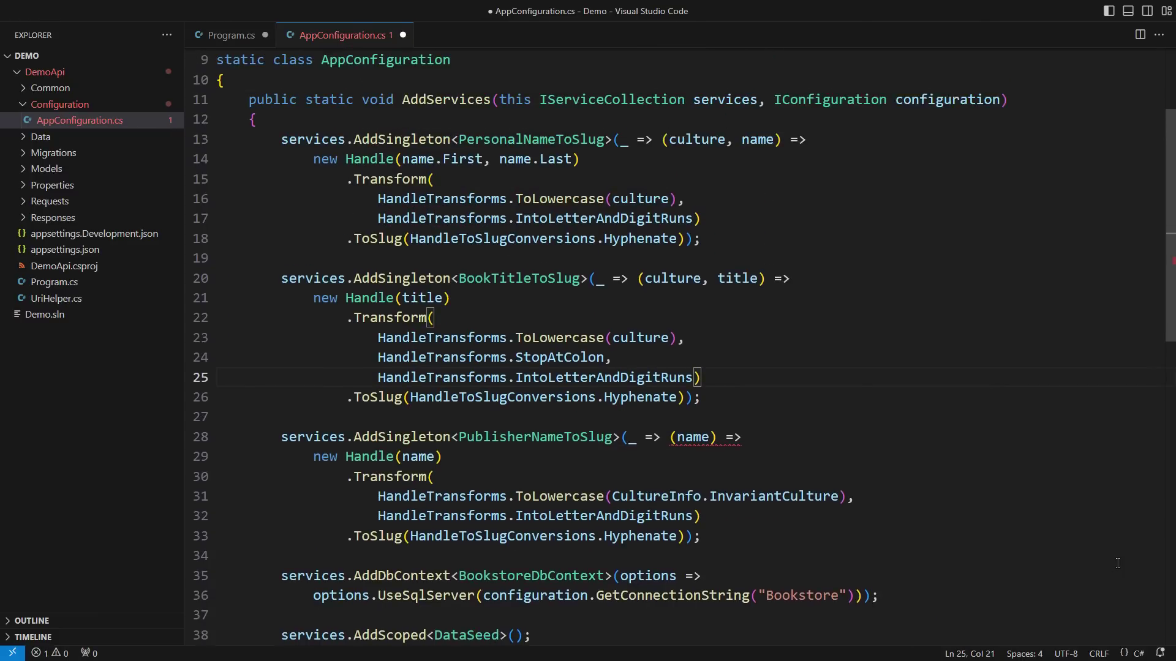
scroll(1117, 563, "up", 1)
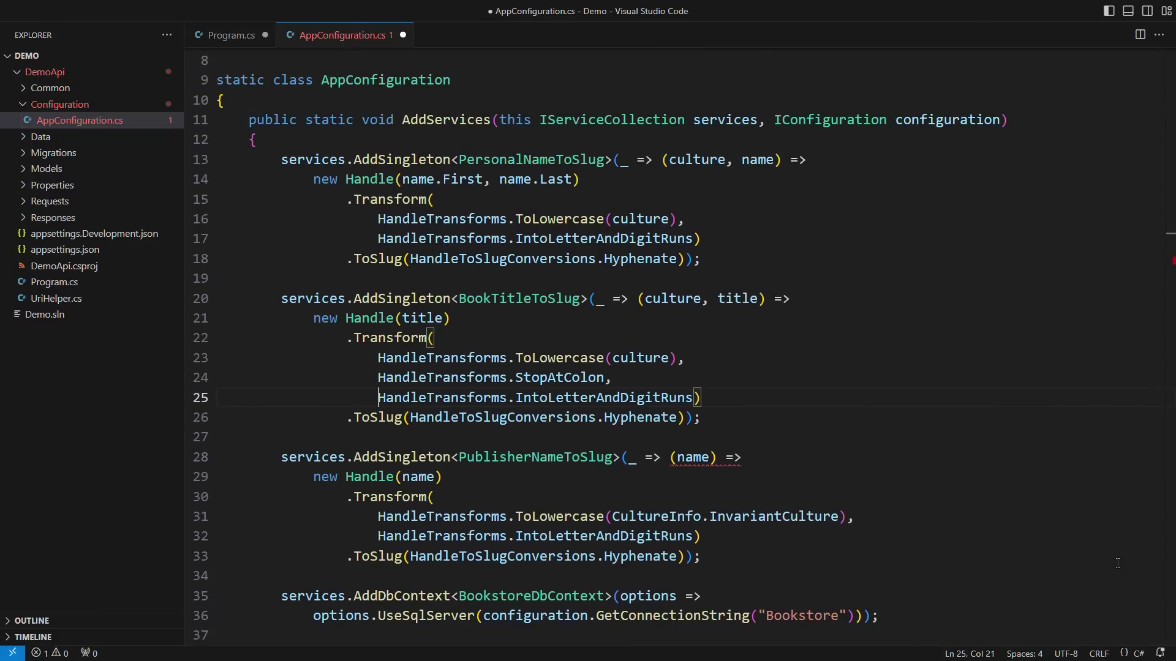
- Inspect the (name) => error on line 28 and copy the word CultureInfo from line 31
key("Down")
key("Down")
key("Down")
key("shift+End")
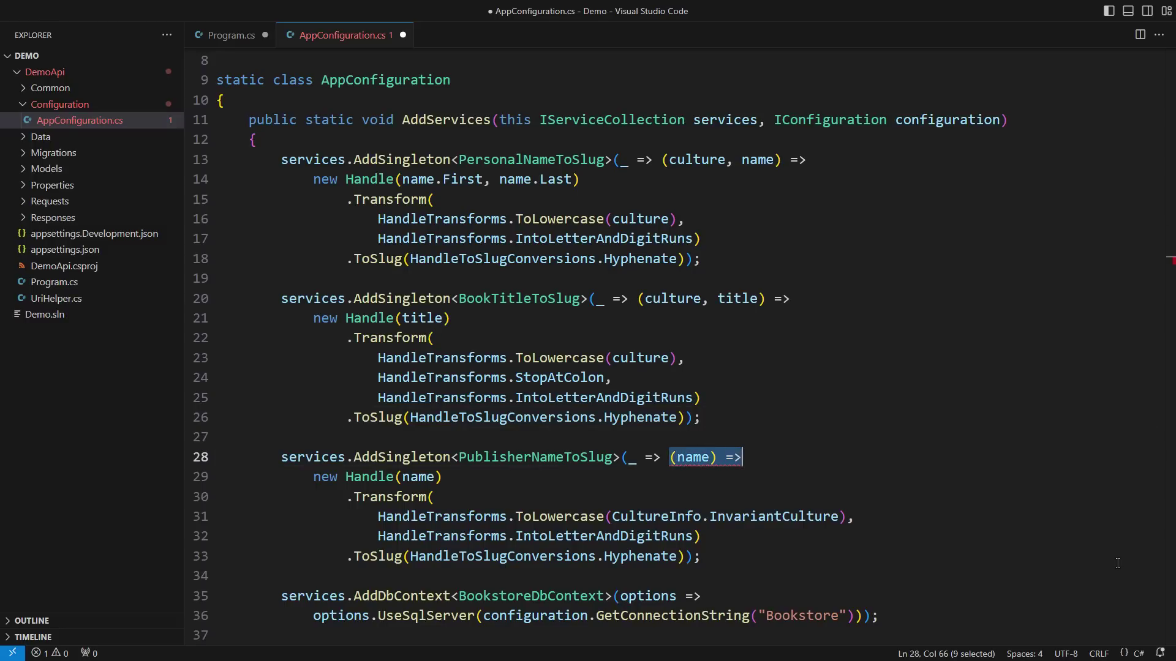
key("Left")
key("Down")
key("Down")
key("Down")
key("ctrl+Right")
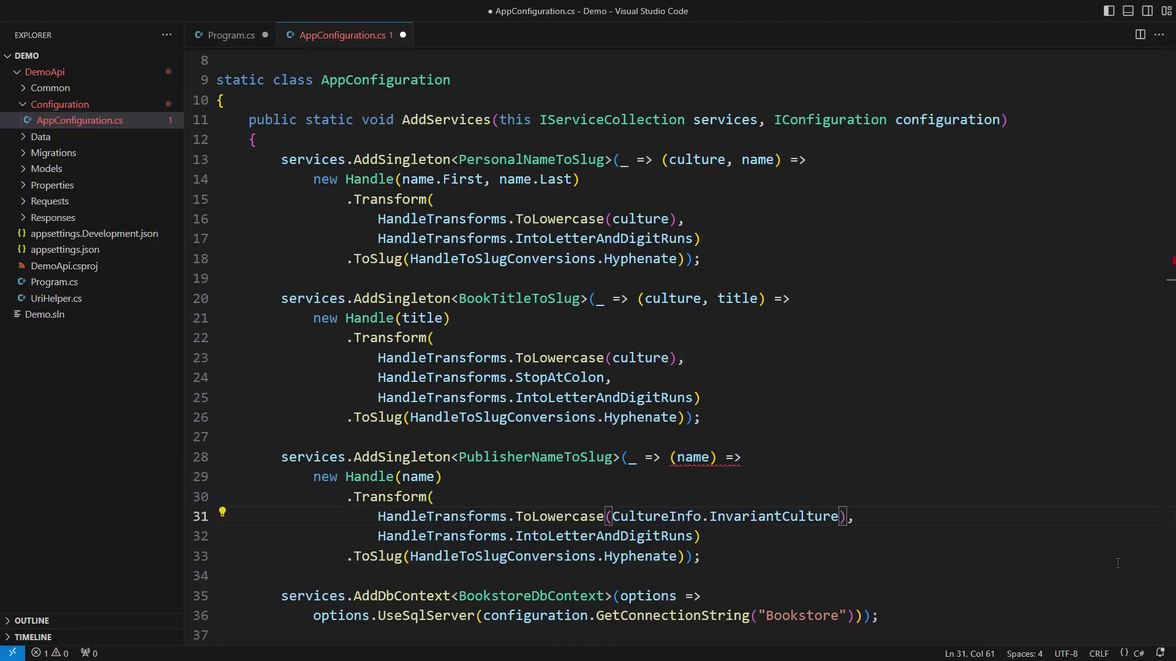
key("ctrl+shift+Left")
key("ctrl+c")
- Add the System.Globalization using via a temporary CultureInfo line, then delete that line
key("Up")
key("Up")
key("Up")
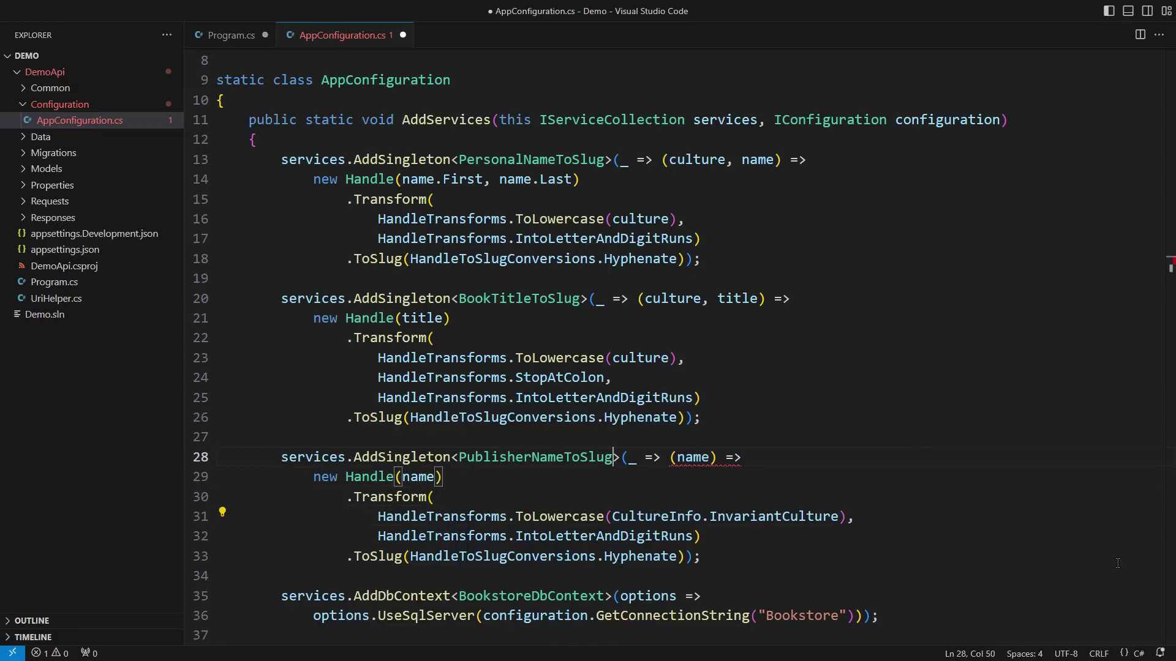
key("Up")
key("ctrl+v")
key("ctrl+period")
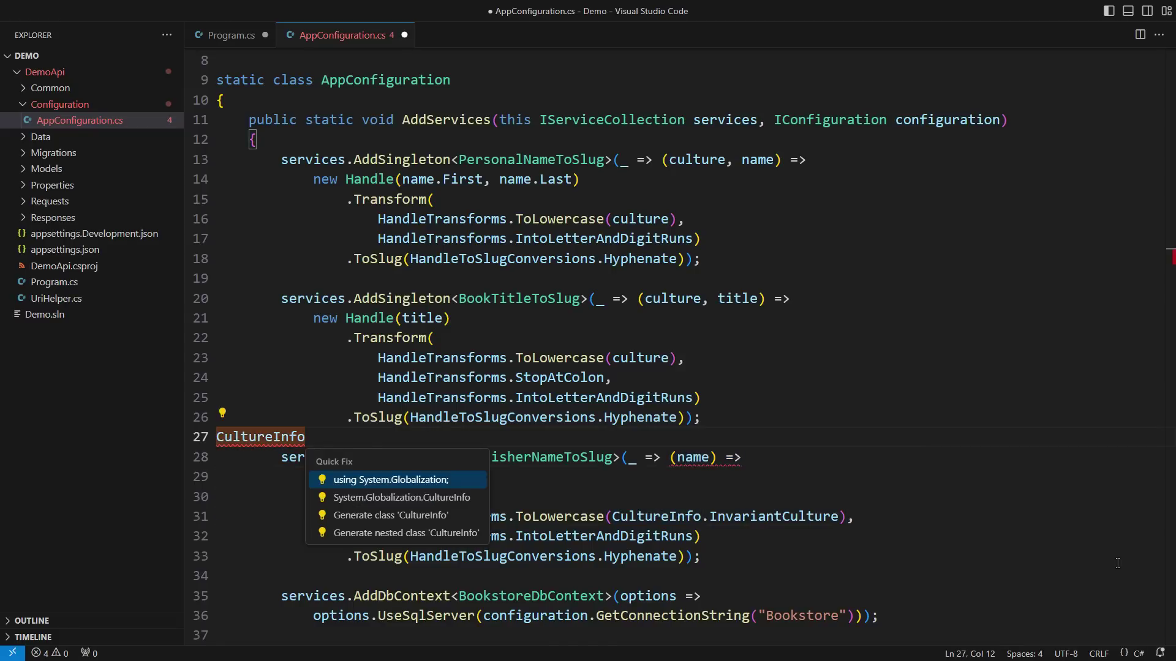
key("Return")
key("ctrl+shift+Left")
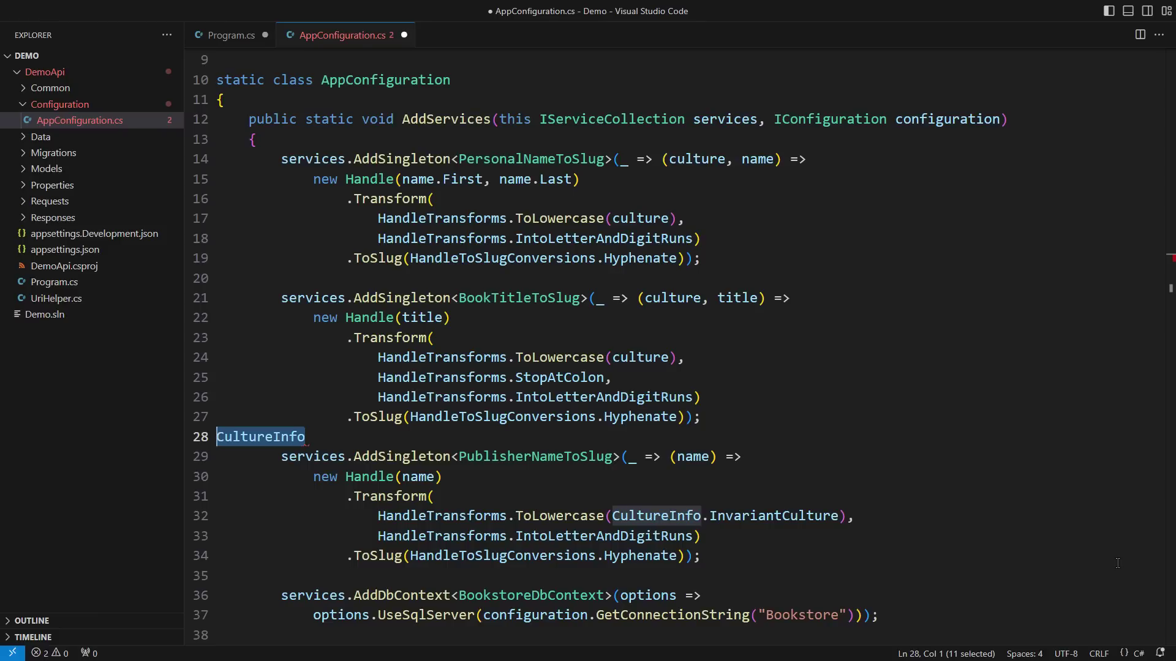
key("BackSpace")
key("Down")
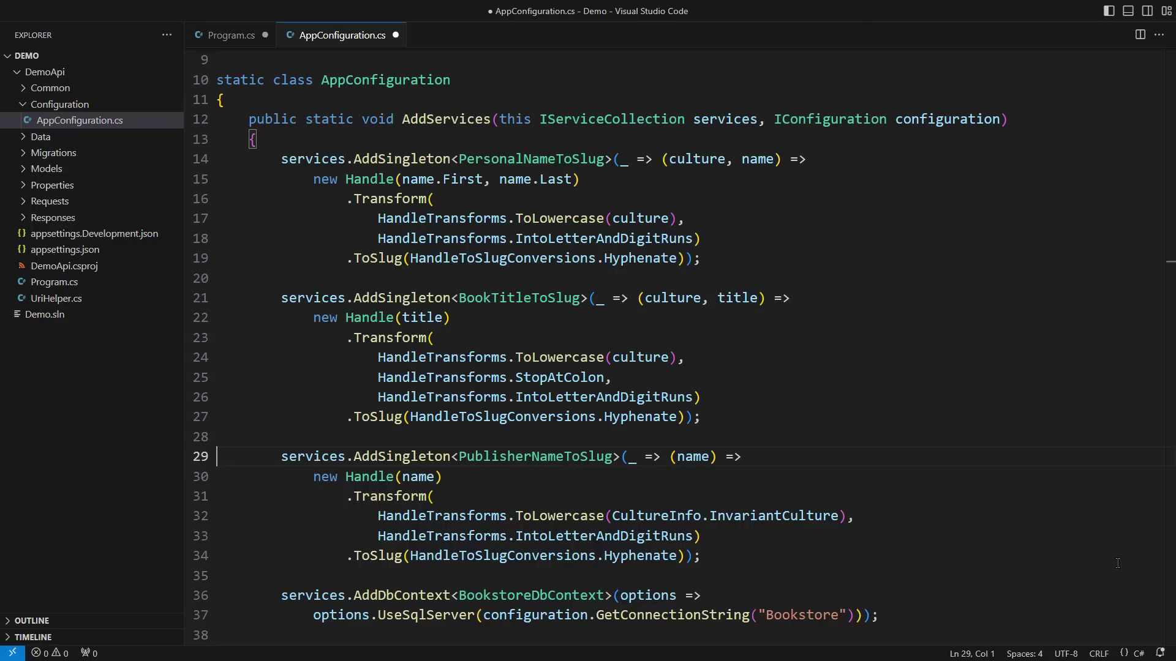
- Wrap the three slug AddSingleton registrations in a new AddDomainServices(this IServiceCollection services) method
key("Up")
key("Up")
key("Up")
key("Up")
key("Up")
key("Up")
key("shift+Down")
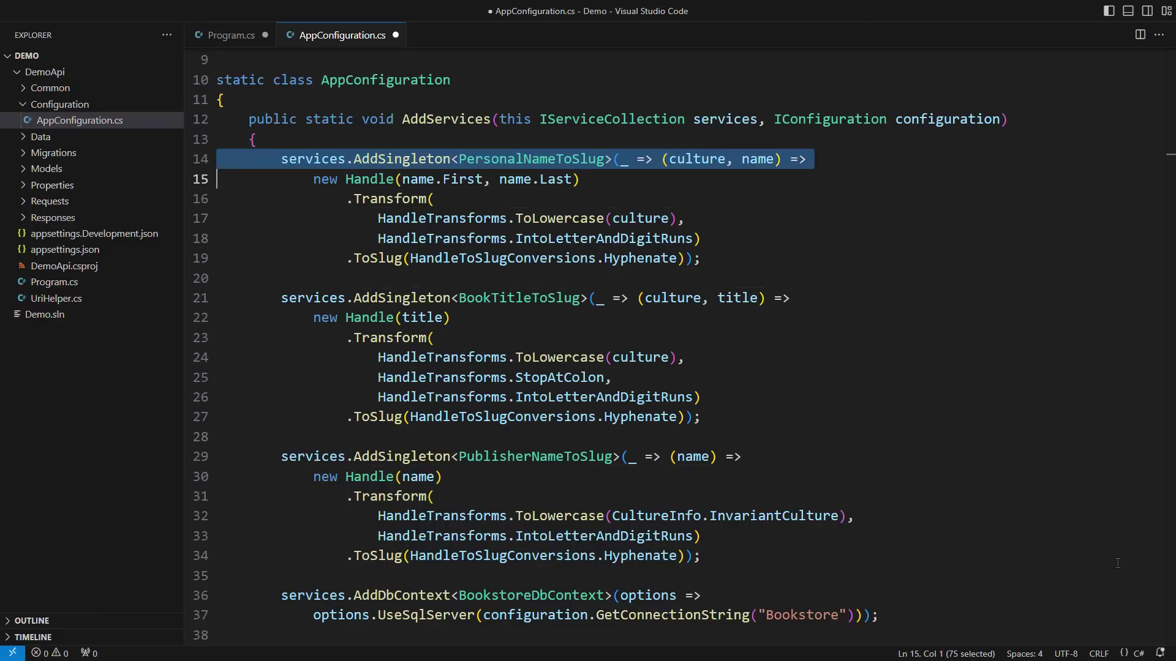
key("shift+Down")
key("shift+Down")
key("shift+Down")
key("shift+Down")
key("shift+Down")
key("shift+Down")
key("shift+Down")
key("shift+Down")
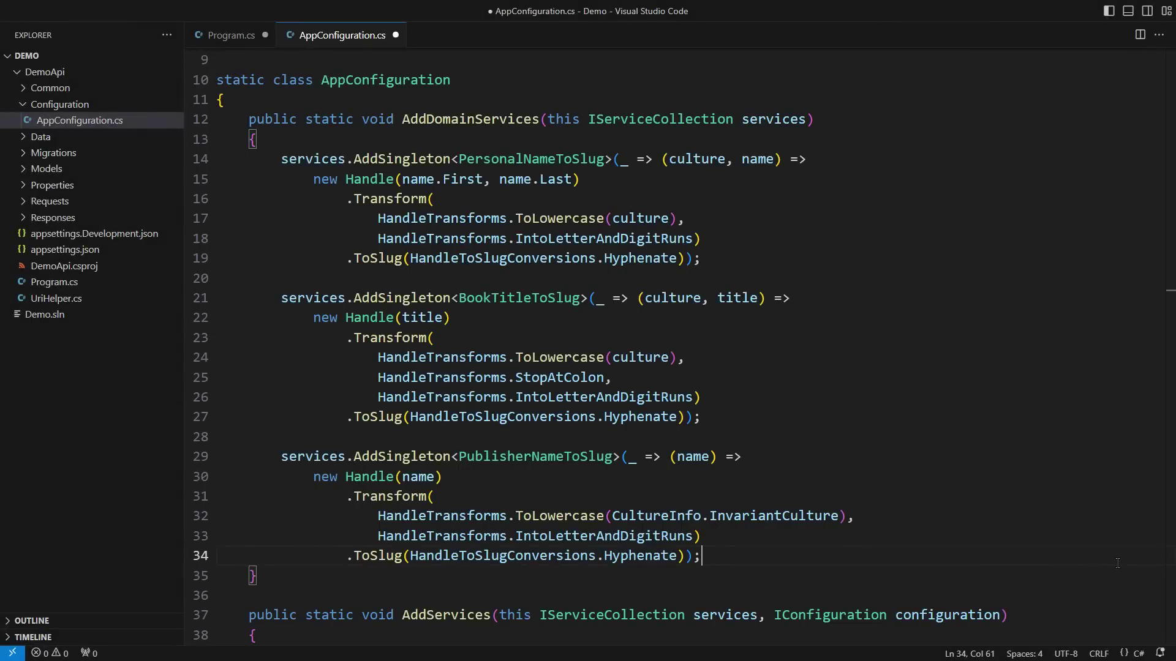
key("Down")
key("Down")
key("Right")
scroll(1117, 562, "down", 4)
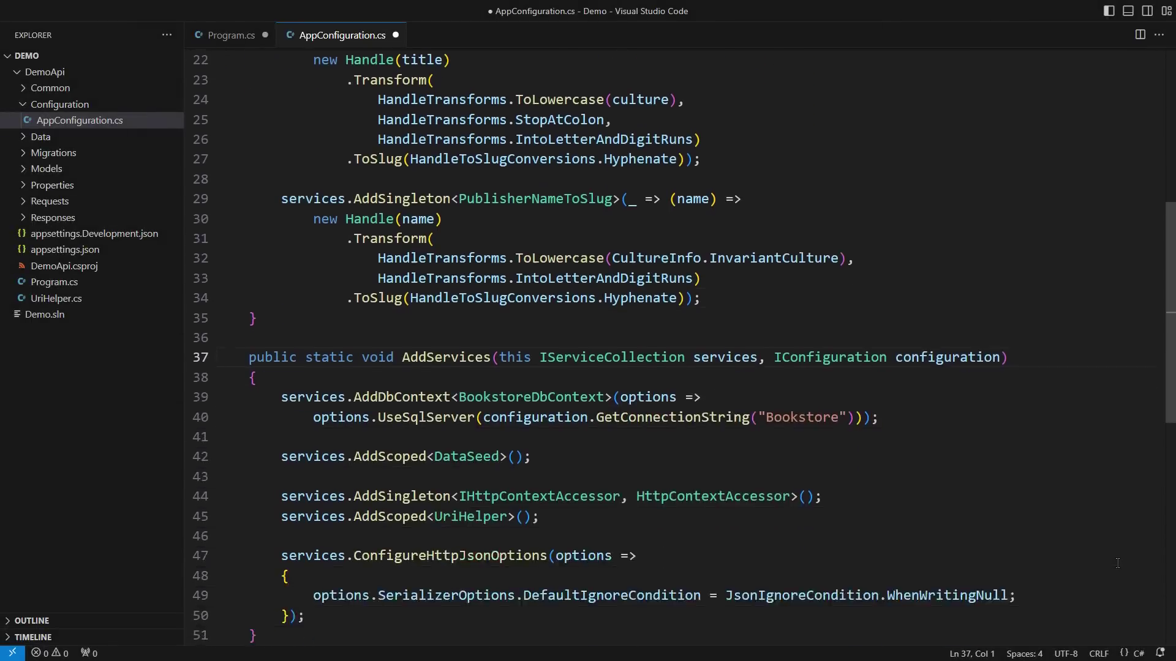
scroll(1117, 564, "down", 2)
- Move the DbContext and DataSeed registrations into AddDataServices and rename AddServices to AddWebServices
key("Down")
key("Down")
key("shift+Down")
key("shift+Down")
key("shift+Down")
key("shift+Down")
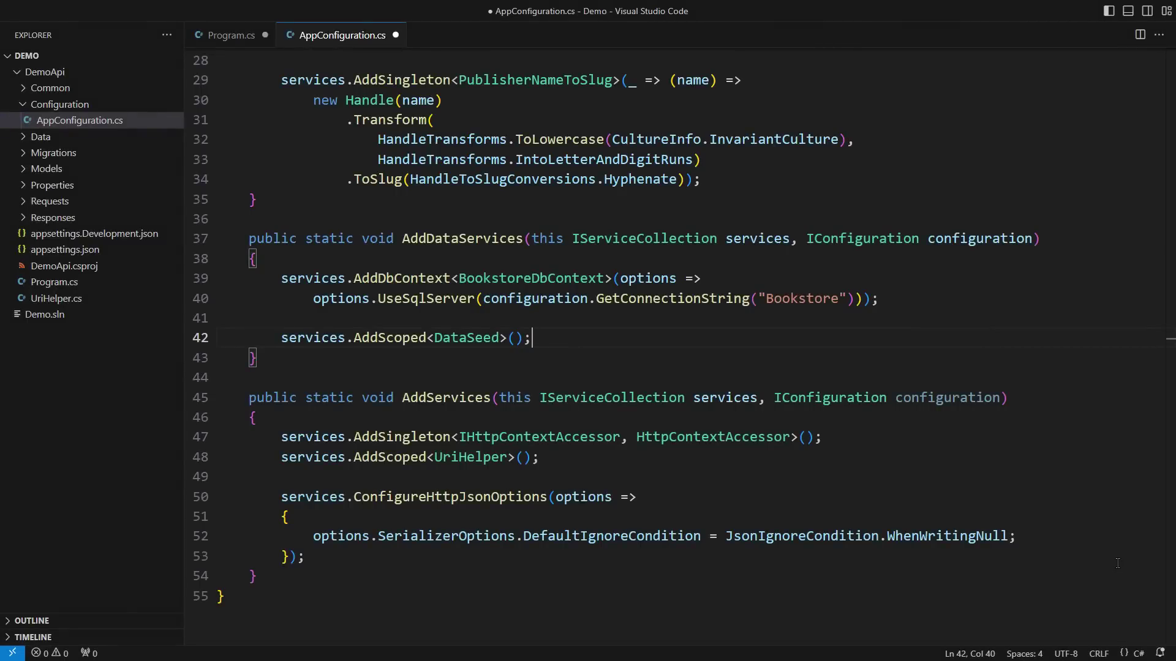
key("Down")
key("Down")
key("Down")
key("Home")
key("ctrl+Right")
key("ctrl+Right")
key("ctrl+Right")
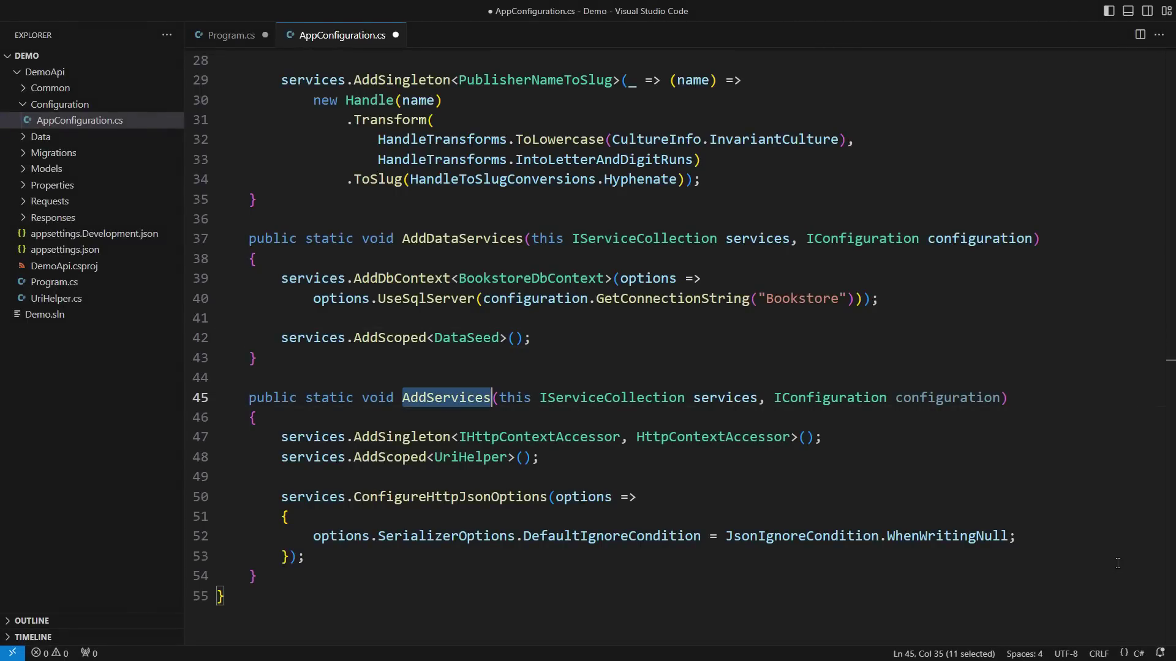
key("Right")
key("ctrl+shift+Right")
type("Add")
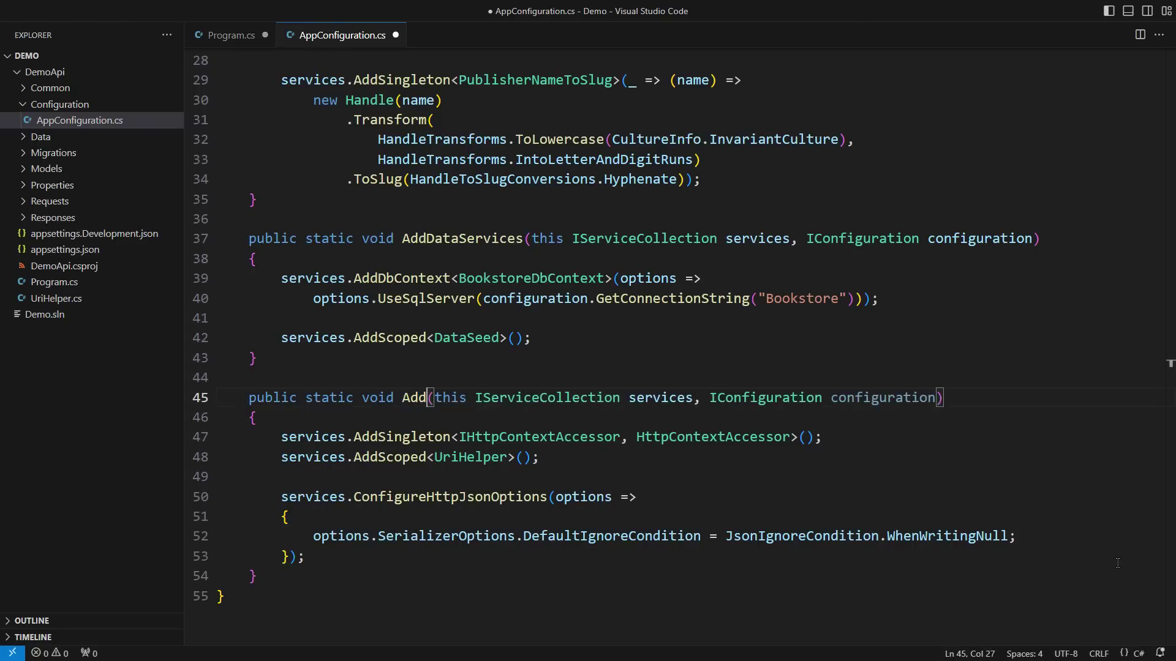
type("WebServices")
- Delete the unused ', IConfiguration configuration' parameter from AddWebServices
key("ctrl+Right")
key("ctrl+Right")
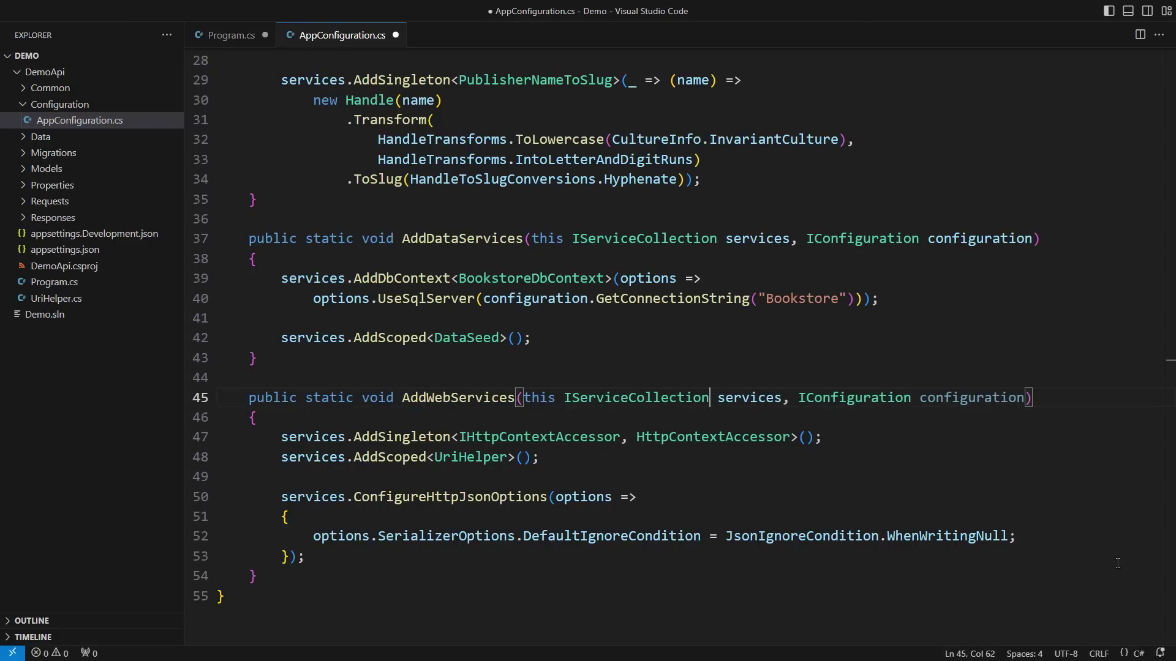
key("ctrl+Right")
key("ctrl+shift+Right")
key("ctrl+shift+Right")
key("BackSpace")
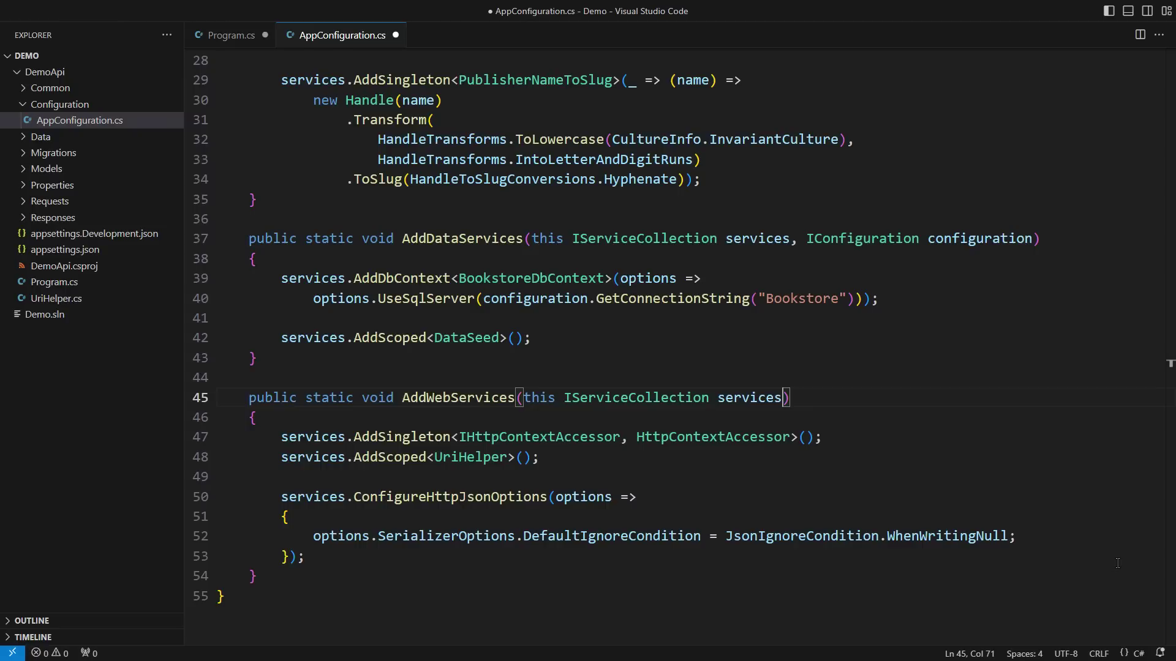
key("Home")
key("Home")
key("Up")
key("Up")
key("Up")
key("Up")
key("Up")
key("Up")
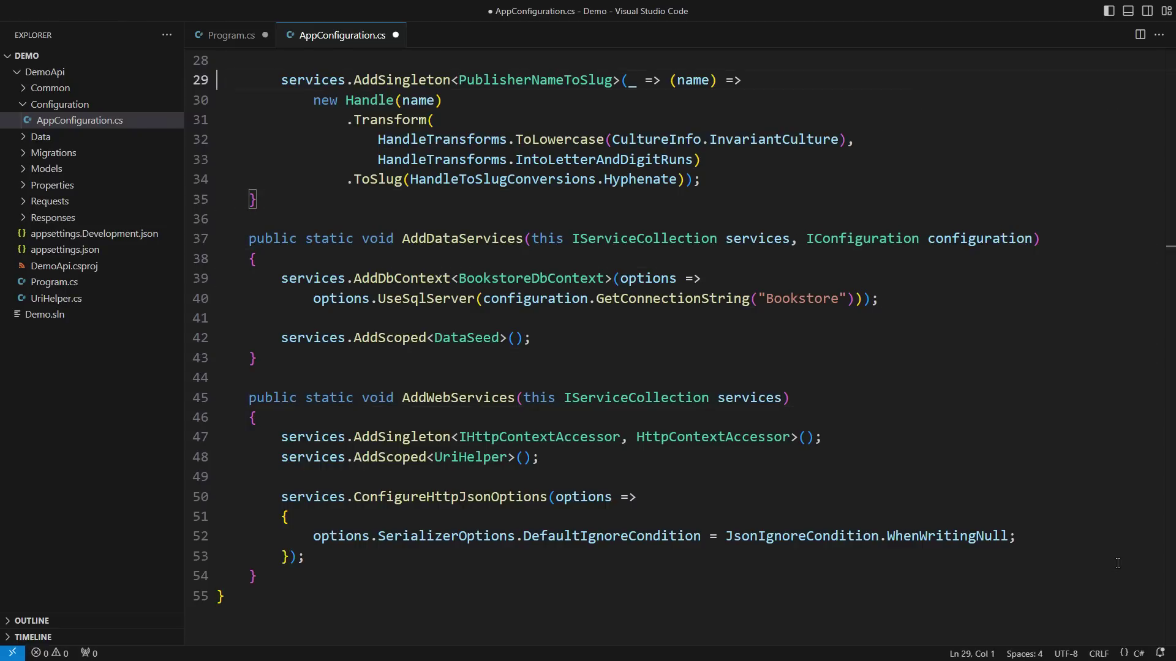
key("Up")
key("Up")
key("Up")
key("Up")
key("Up")
key("Up")
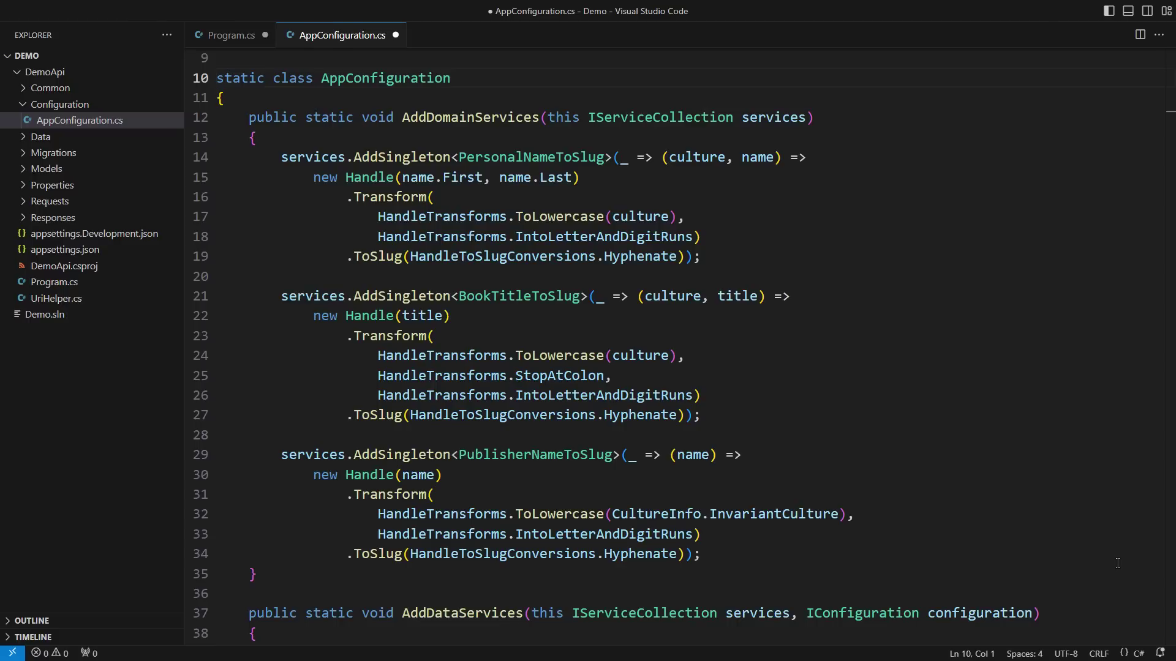
- Move the AddDomainServices method into a new DomainConfiguration.cs file via Quick Actions
key("Down")
key("Down")
key("shift+Down")
key("shift+Down")
key("shift+Down")
key("shift+Down")
key("shift+Down")
key("shift+Down")
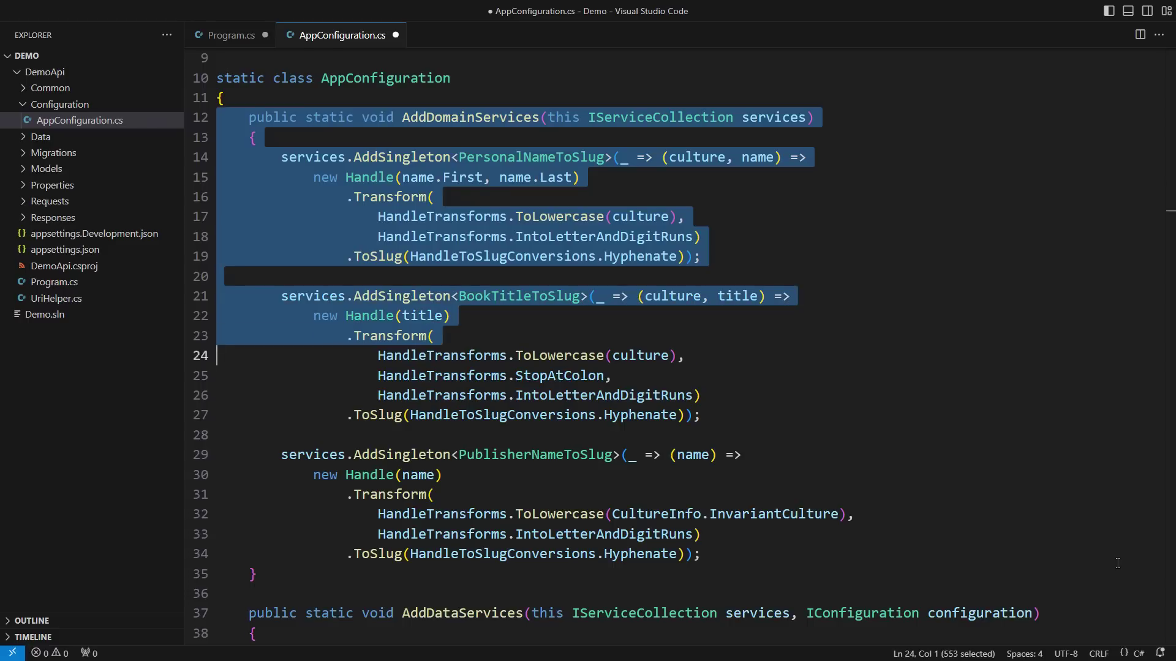
key("shift+Down")
key("shift+Down")
key("shift+Down")
key("shift+Down")
key("shift+Down")
key("shift+Down")
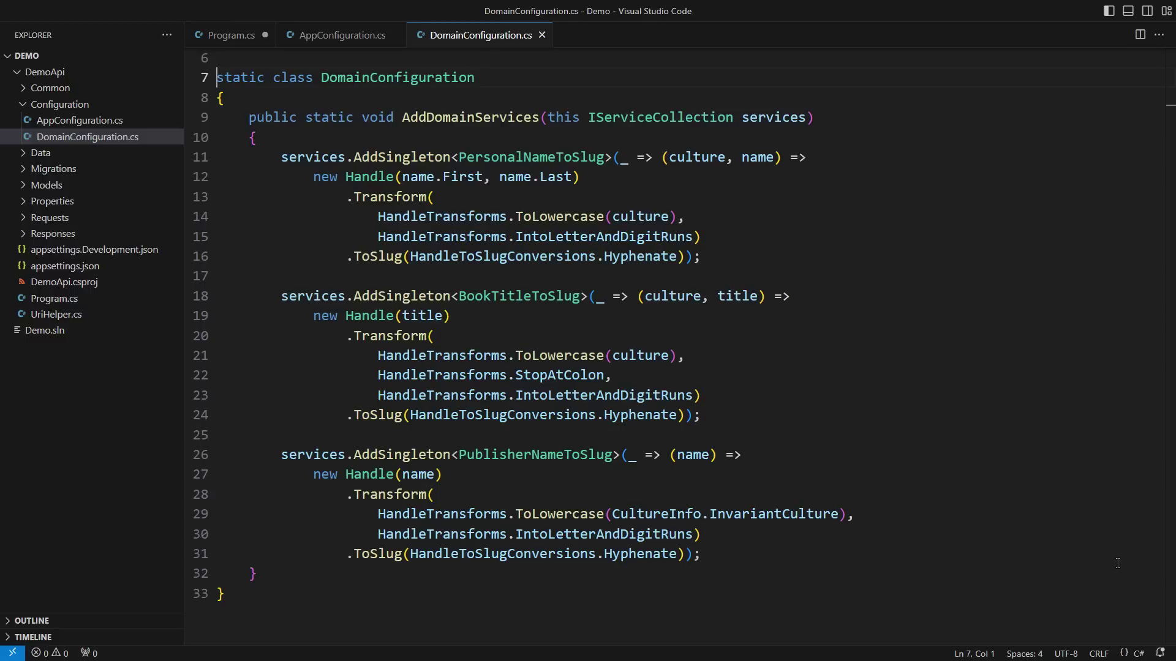
key("ctrl+Tab")
key("ctrl+Tab")
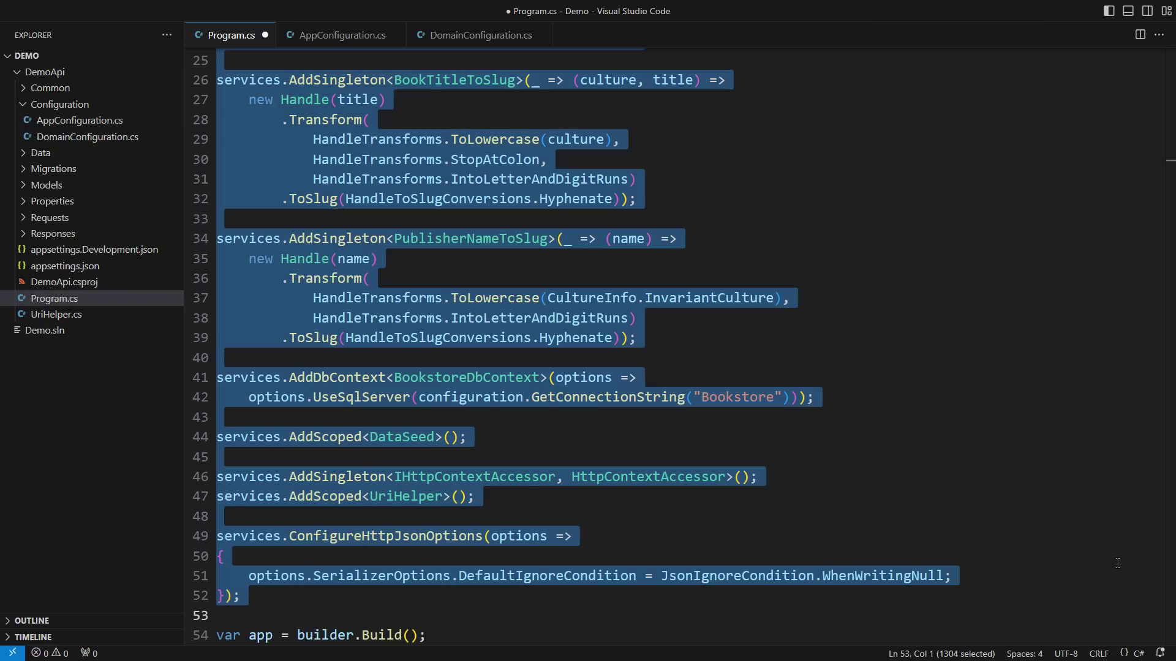
- Replace the inline registrations with builder.Services.AddDomainServices(), AddDataServices() and AddWebServices() calls
key("ctrl+x")
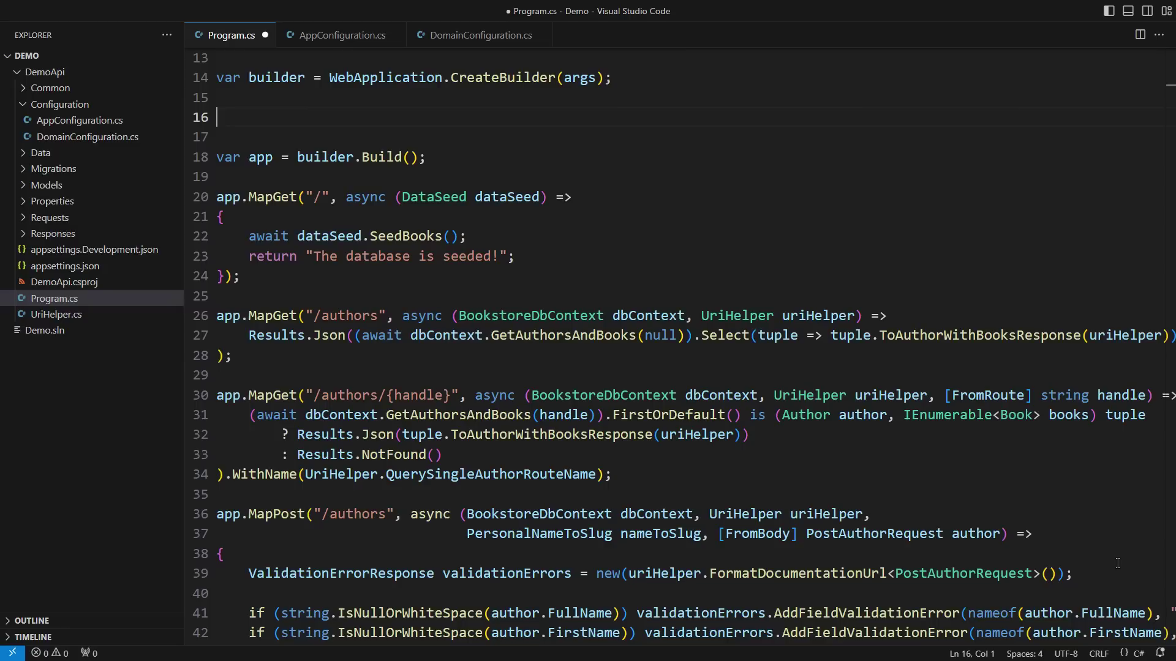
type("builder.")
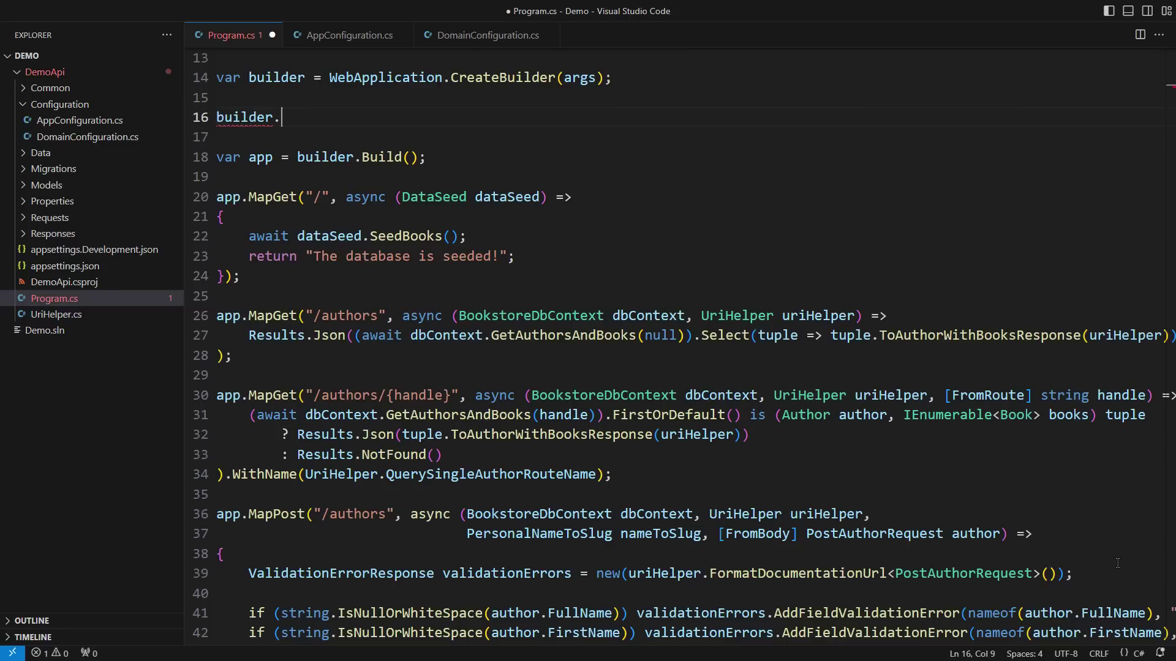
type("Services.AddDomainServ")
key("Tab")
type("();")
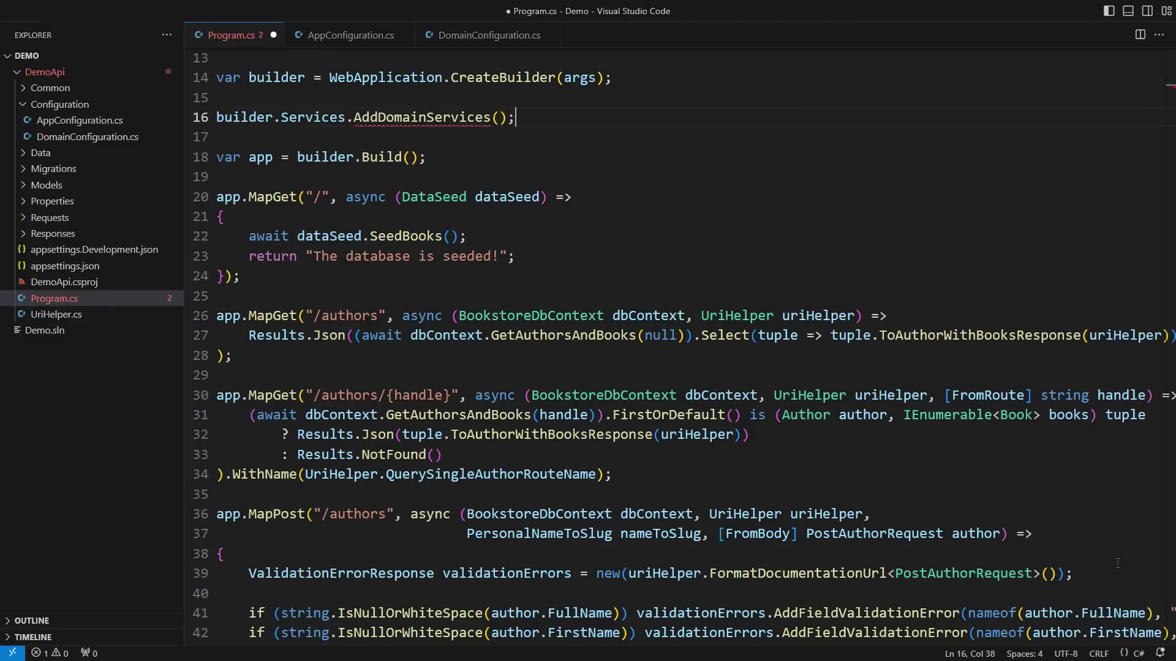
key("Return")
type("builder.Services.AddDataSe")
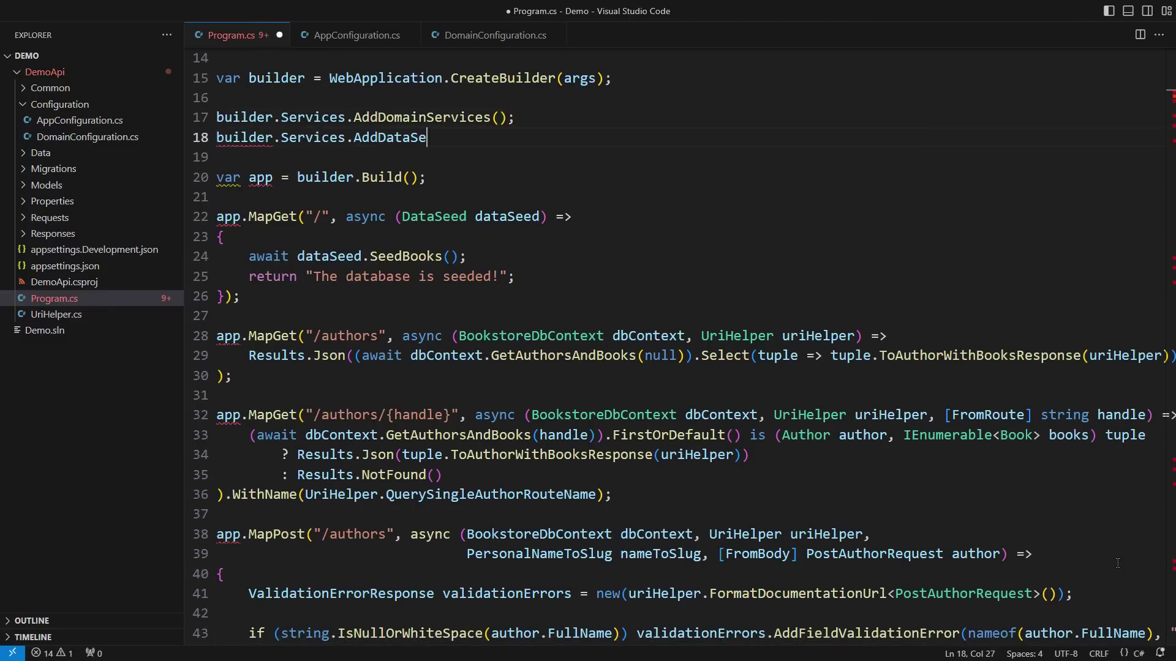
type("rvices(builder.Configuration);")
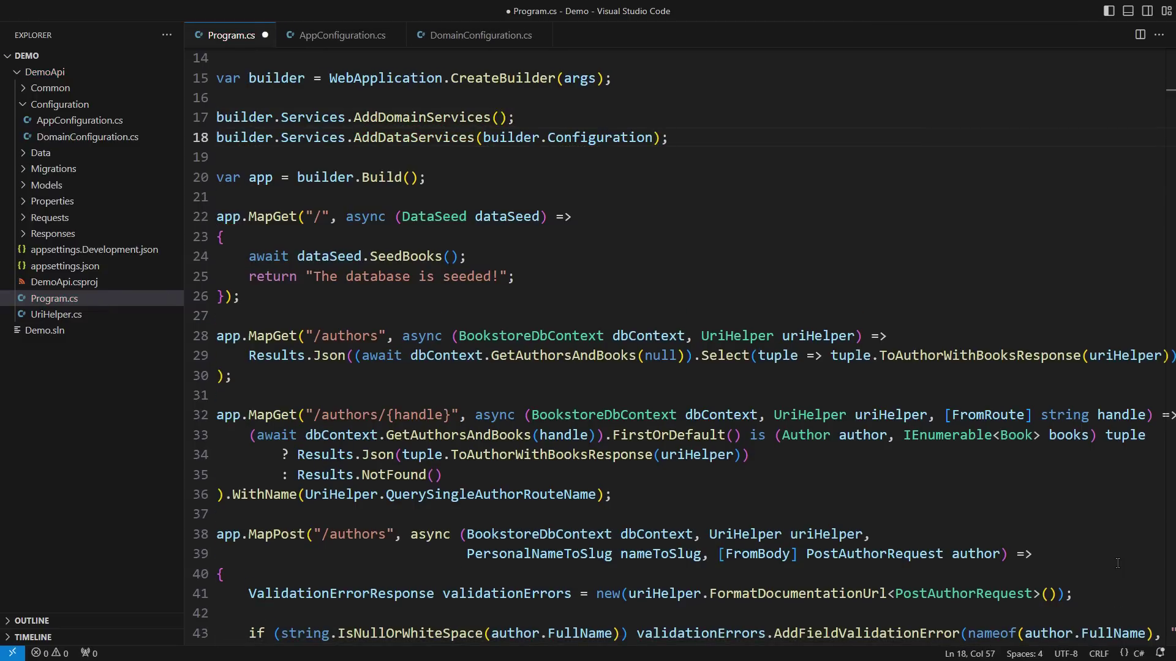
key("Return")
type("build")
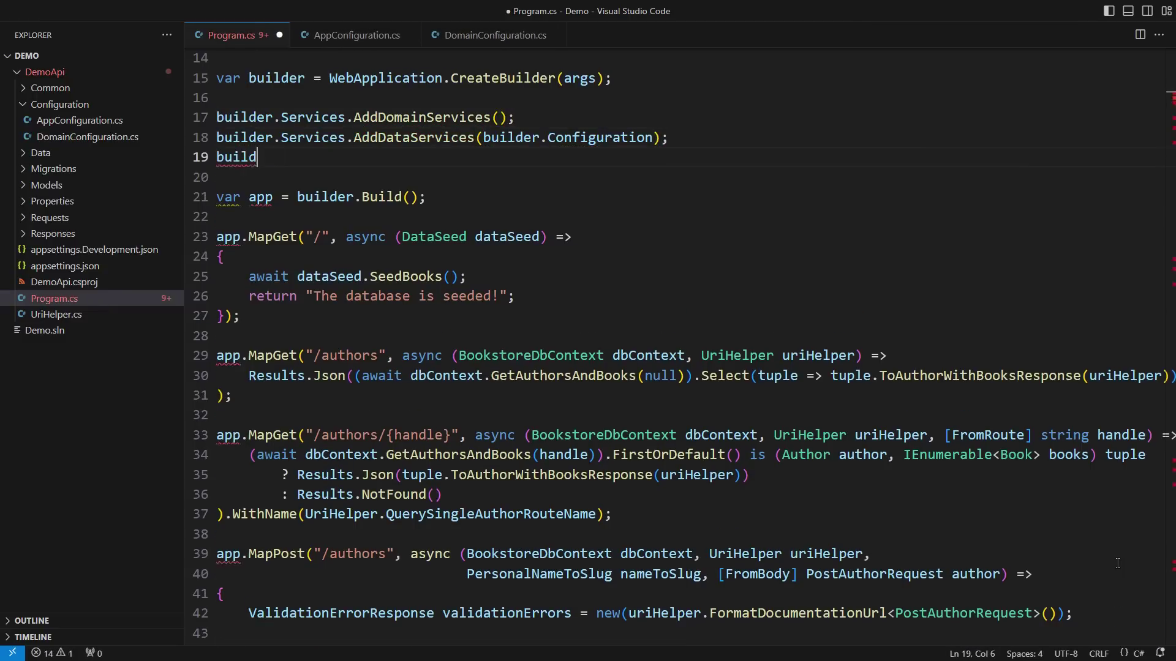
type("er.Services.AddWebServices();")
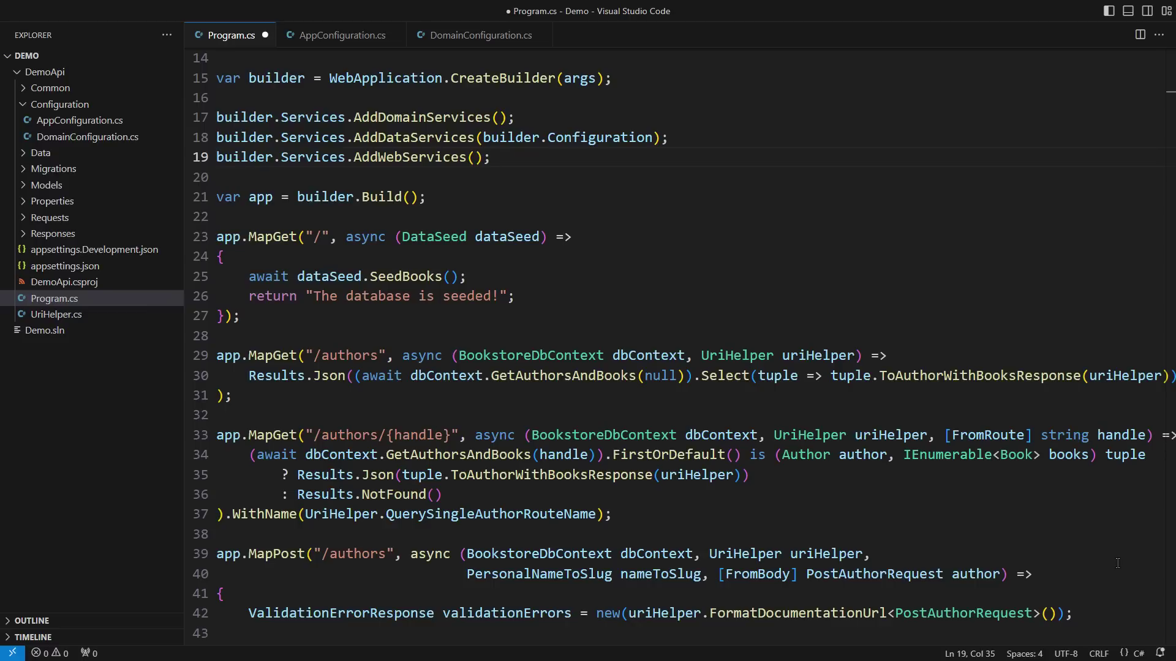
key("Down")
key("Down")
key("Down")
key("Home")
scroll(1117, 564, "down", 3)
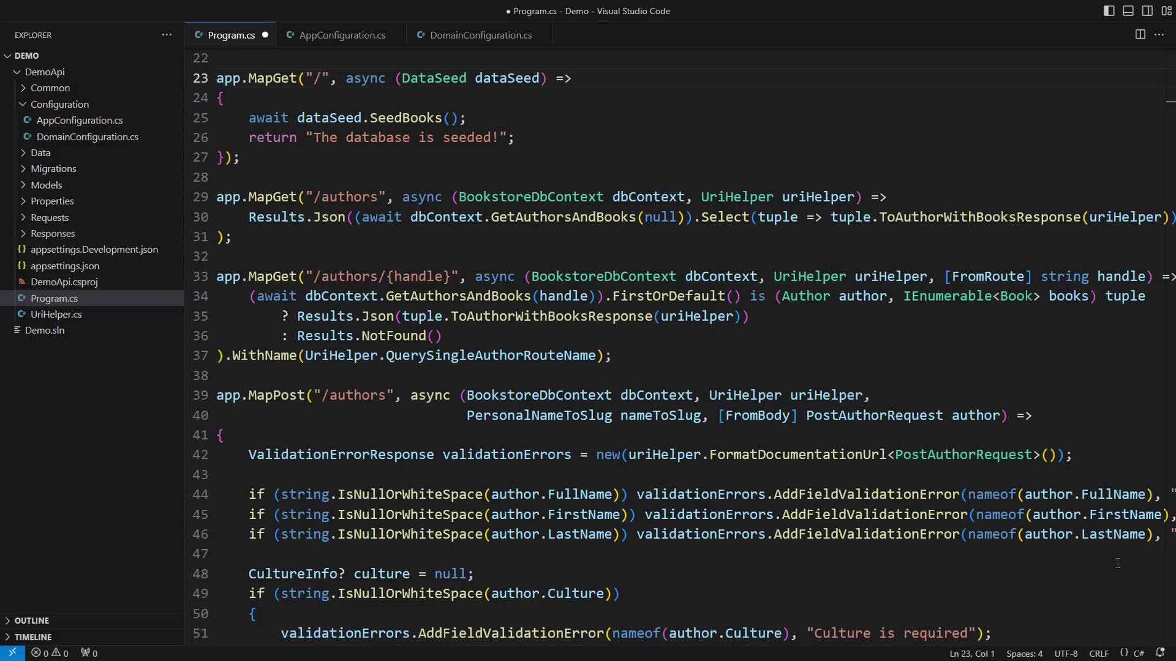
- Add an Endpoints folder to DemoApi, then drag Requests and Responses into it together
key("ctrl+shift+n")
type("Endpoints")
key("Return")
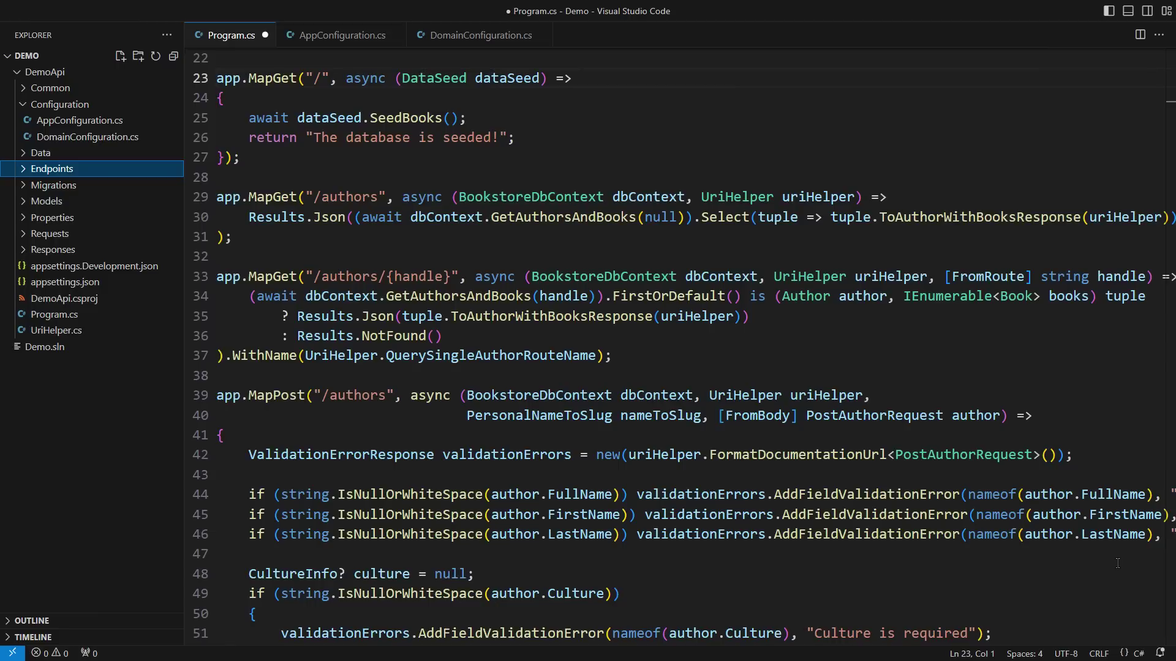
left_click(50, 233)
left_click(52, 249)
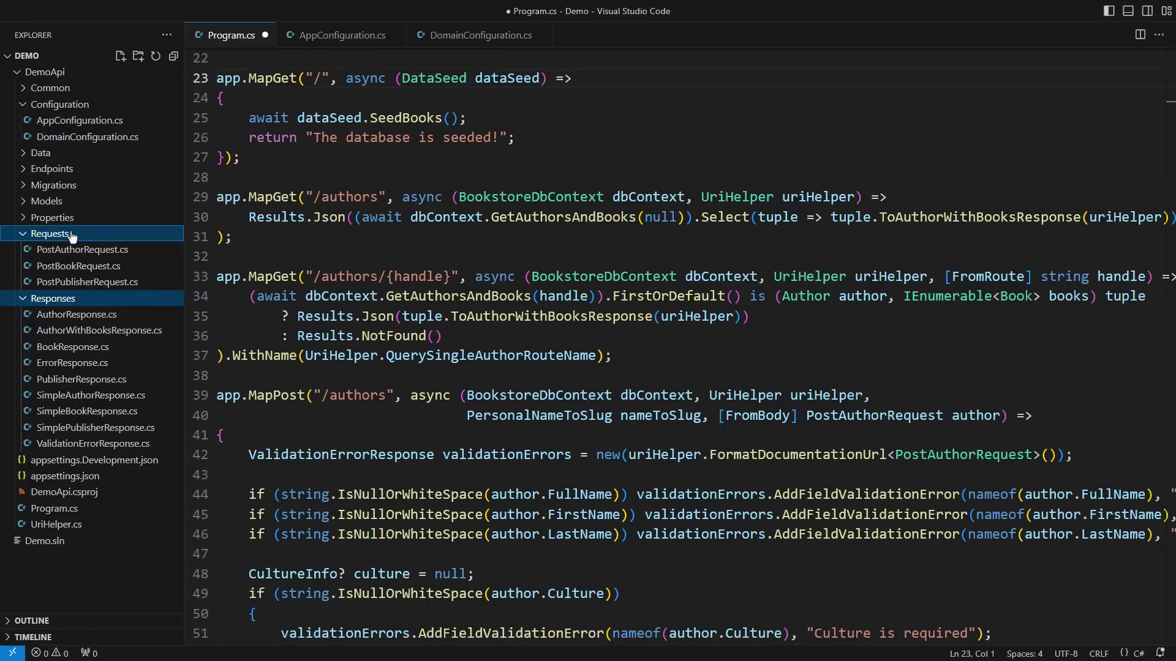
left_click_drag(73, 235, 77, 175)
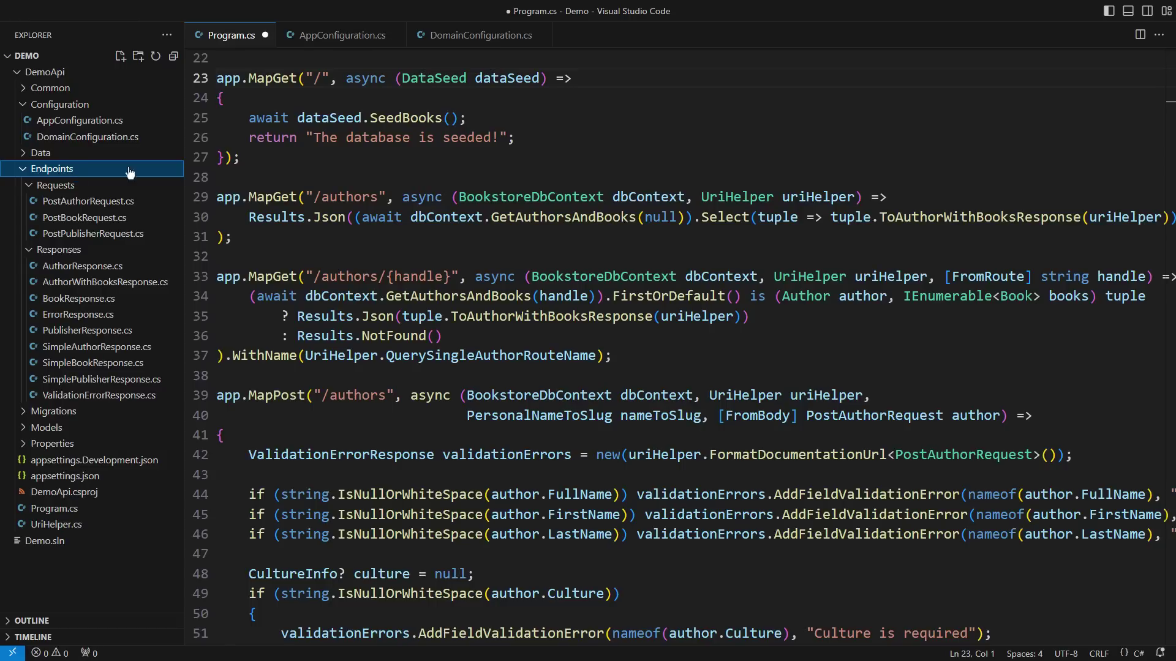
- Select the root MapGet code and create RootHandlers.cs in the Endpoints folder
key("ctrl+1")
key("shift+Down")
key("shift+Down")
key("shift+Down")
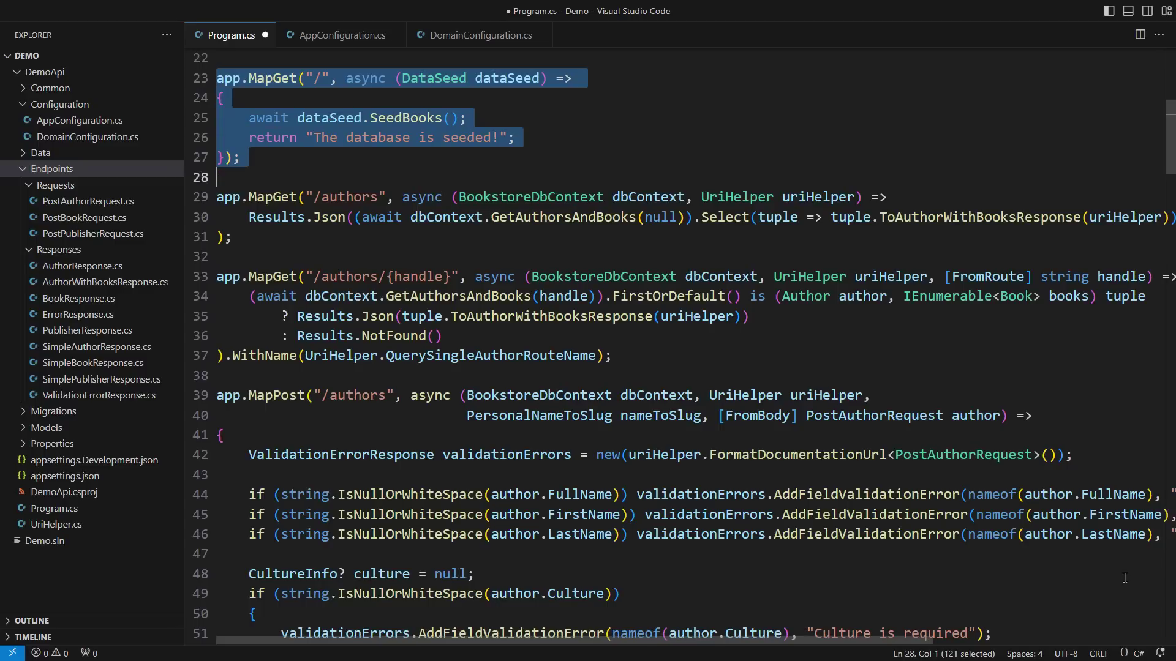
key("ctrl+shift+e")
key("Down")
key("Left")
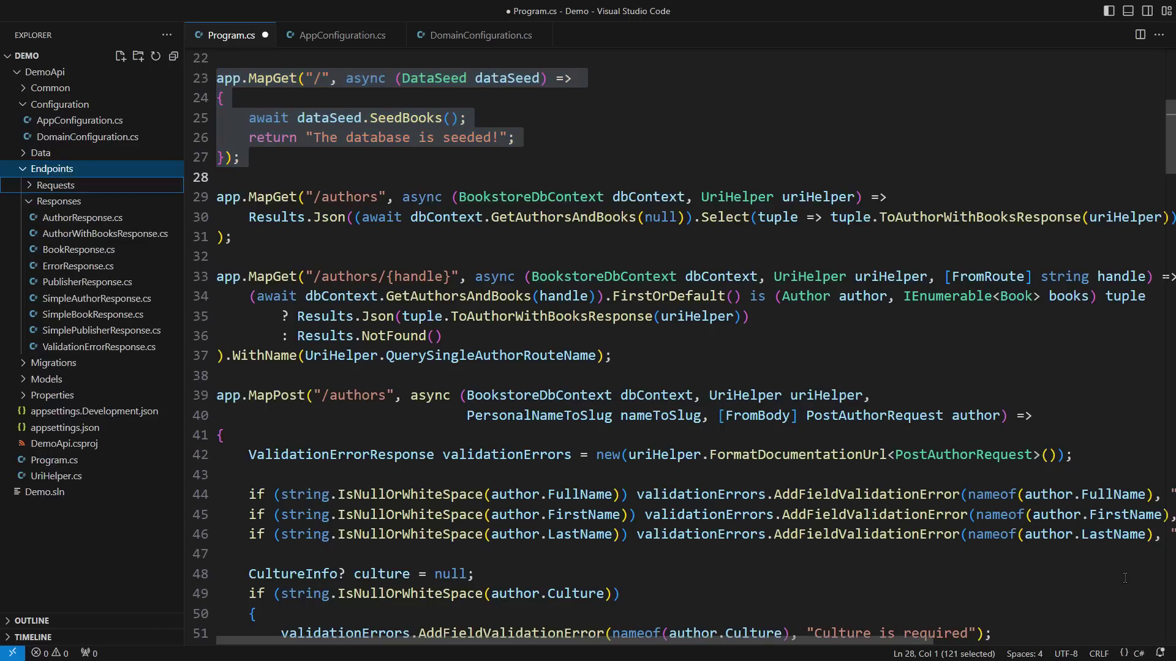
key("Down")
key("Left")
key("Left")
key("ctrl+alt+n")
type("RootHandlers.cs")
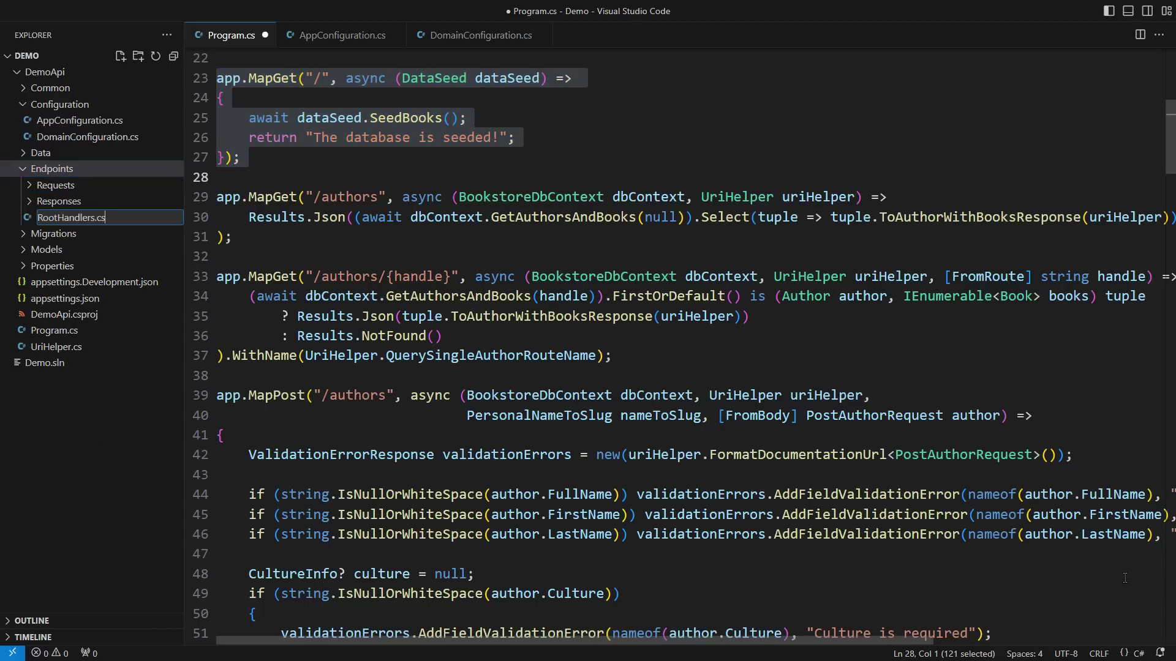
key("Return")
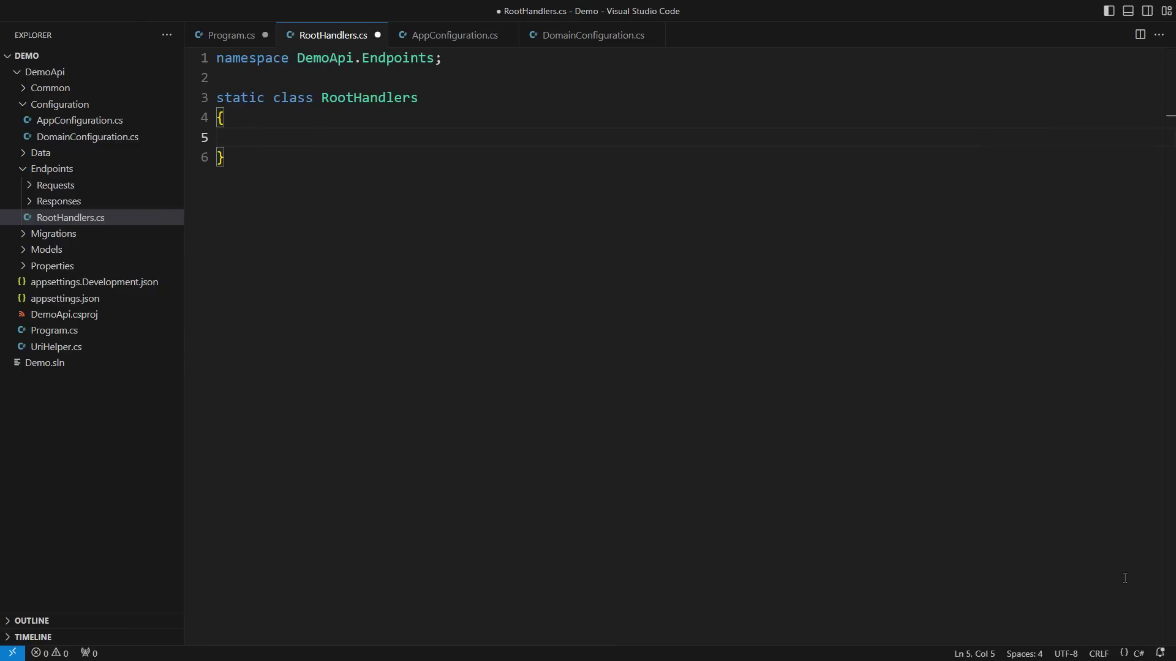
- Paste a static async Get handler that seeds the books and returns OK
type("public static async Task<IResult> Get(DataSeed dataSeed)     {         await dataSeed.SeedBooks();         return Results.Ok(\"The database is seeded!\");     }")
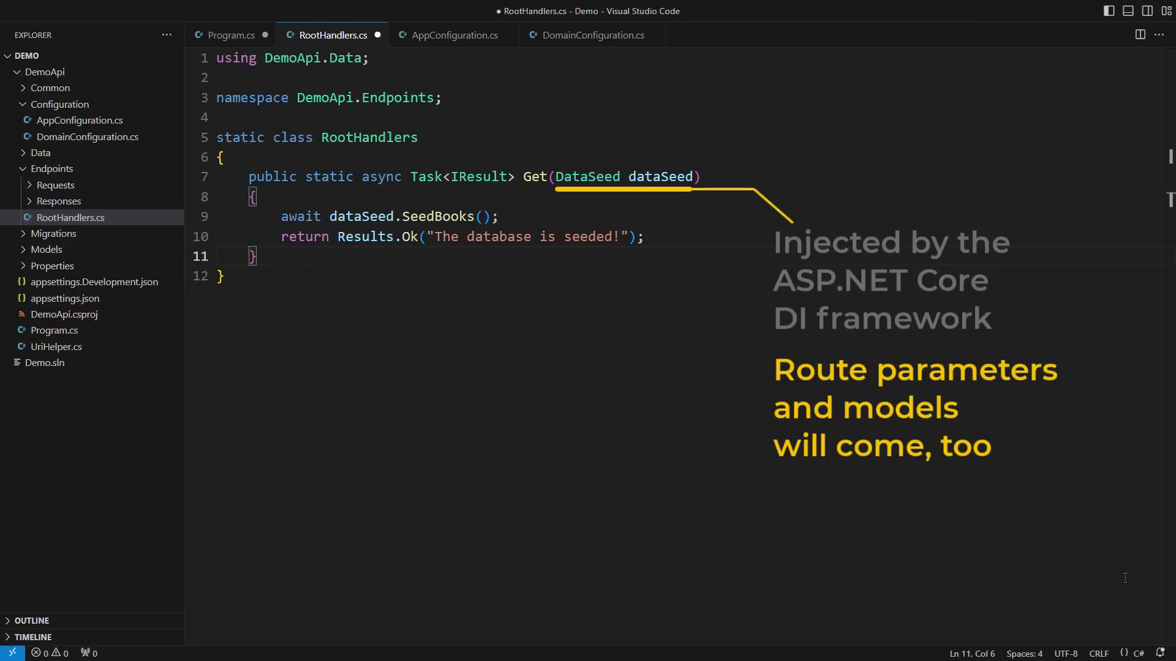
key("ctrl+Tab")
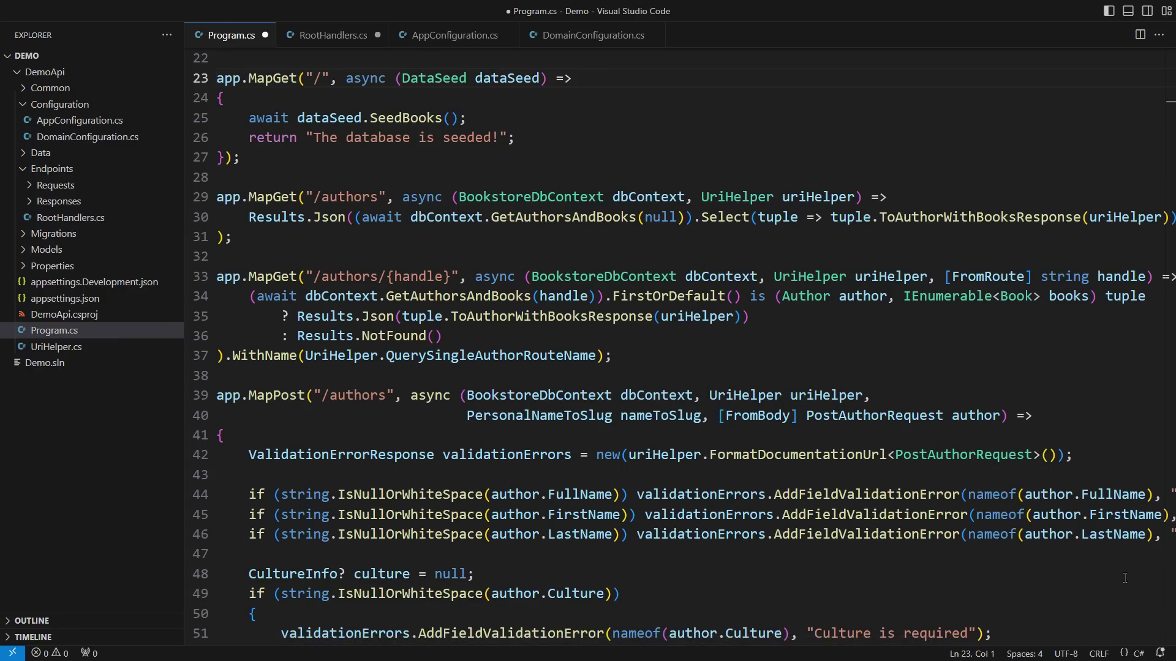
- Replace the root lambda with RootHandlers.Get, add its using, then select the authors code
key("shift+Down")
key("shift+Down")
key("shift+Down")
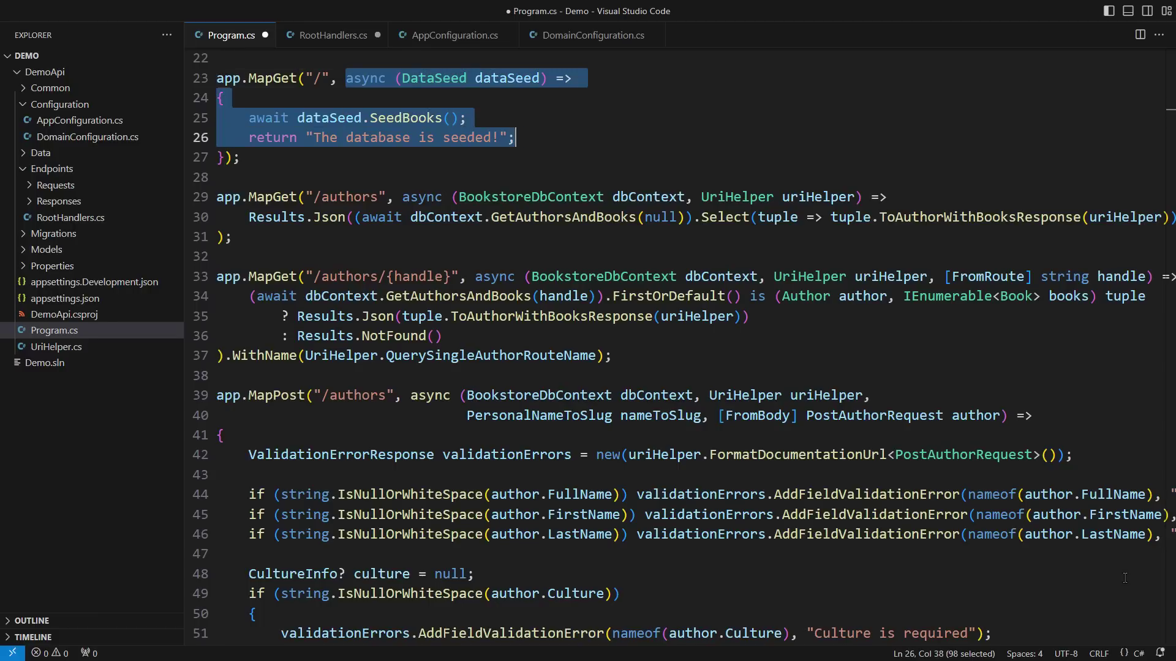
key("shift+Down")
key("BackSpace")
type("RootHandler")
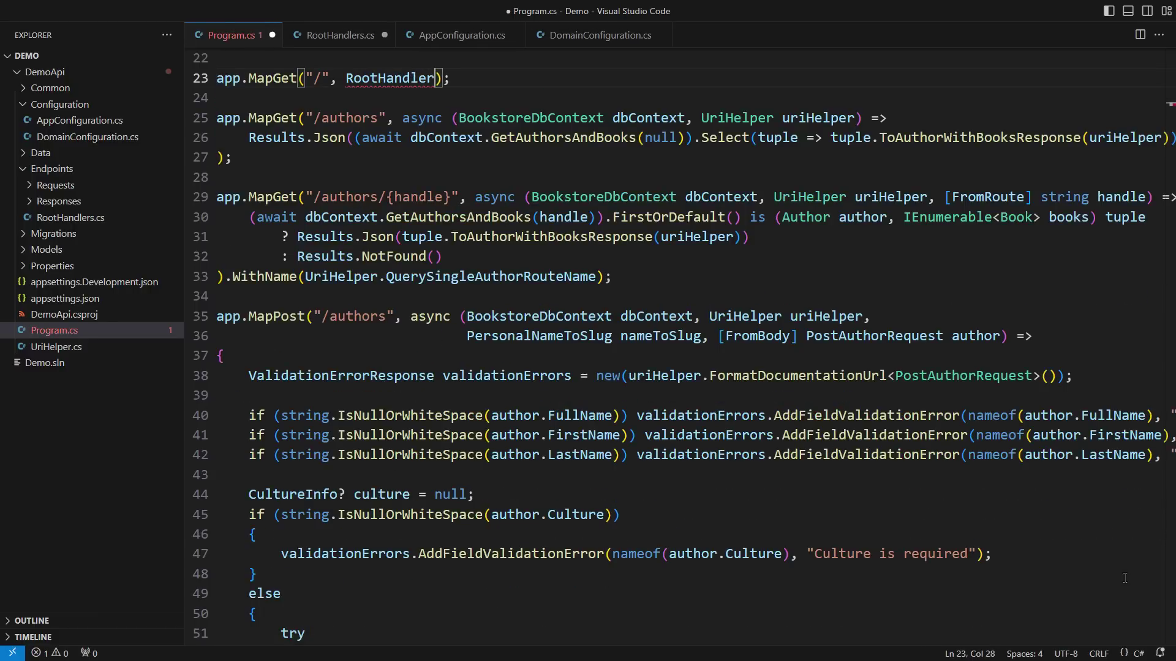
type("s")
key("ctrl+period")
key("Return")
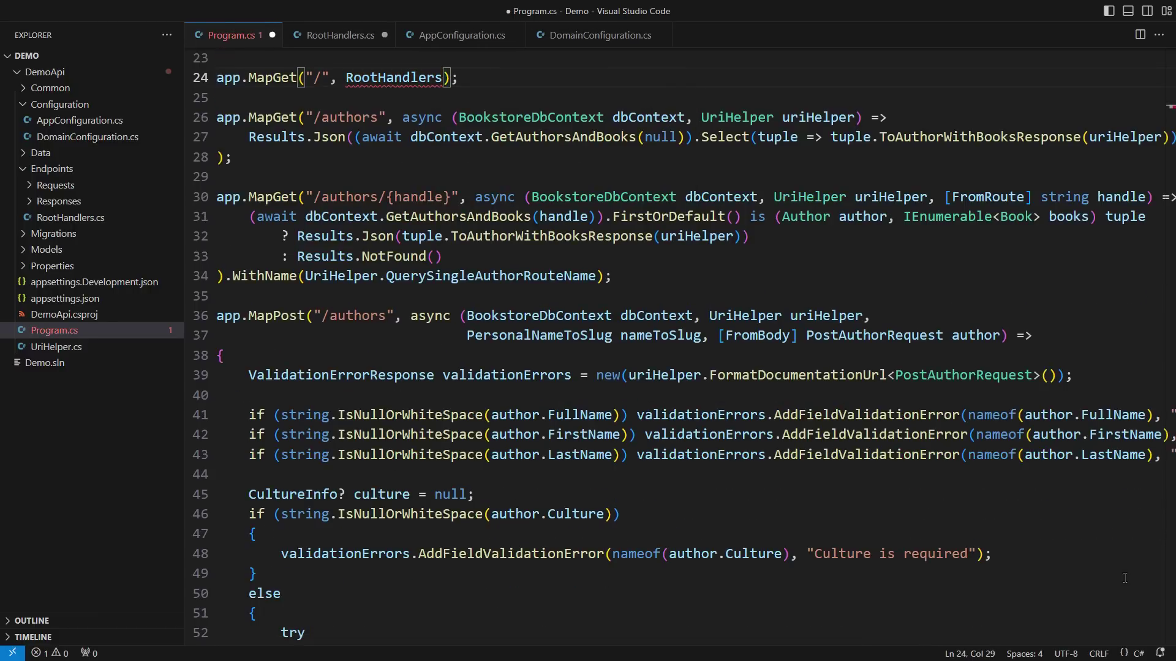
type(".Get")
key("End")
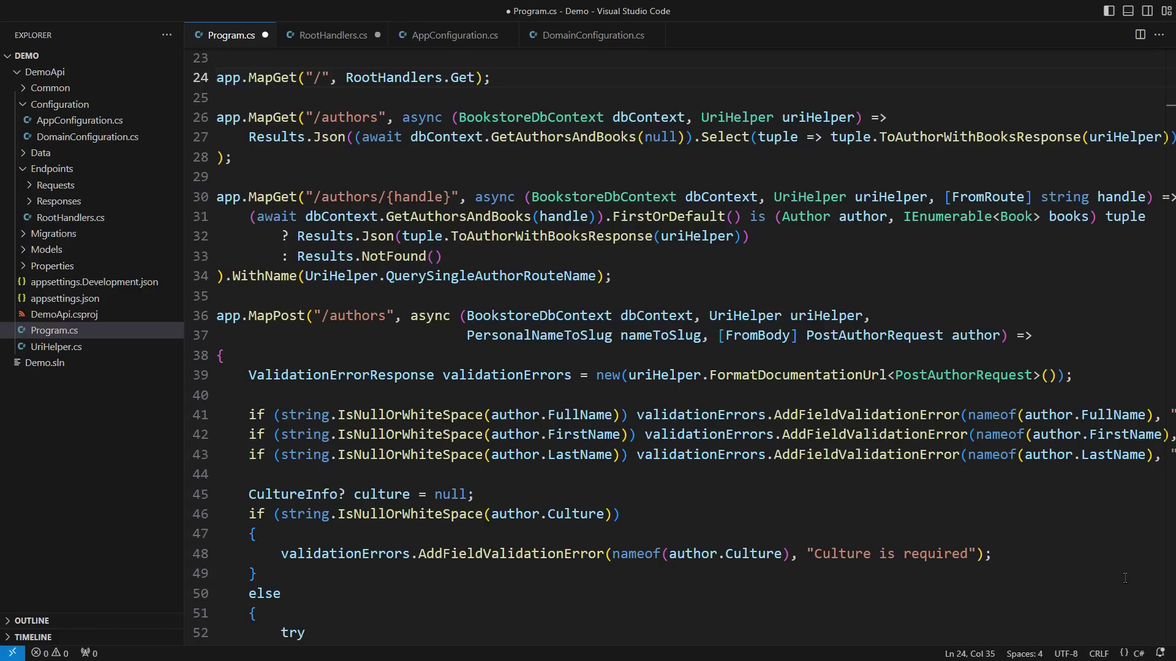
key("shift+Down")
key("shift+Down")
key("shift+Down")
key("shift+Down")
key("shift+Down")
key("shift+Down")
key("shift+Down")
key("shift+Down")
key("shift+Down")
key("shift+Down")
key("shift+Down")
key("shift+Down")
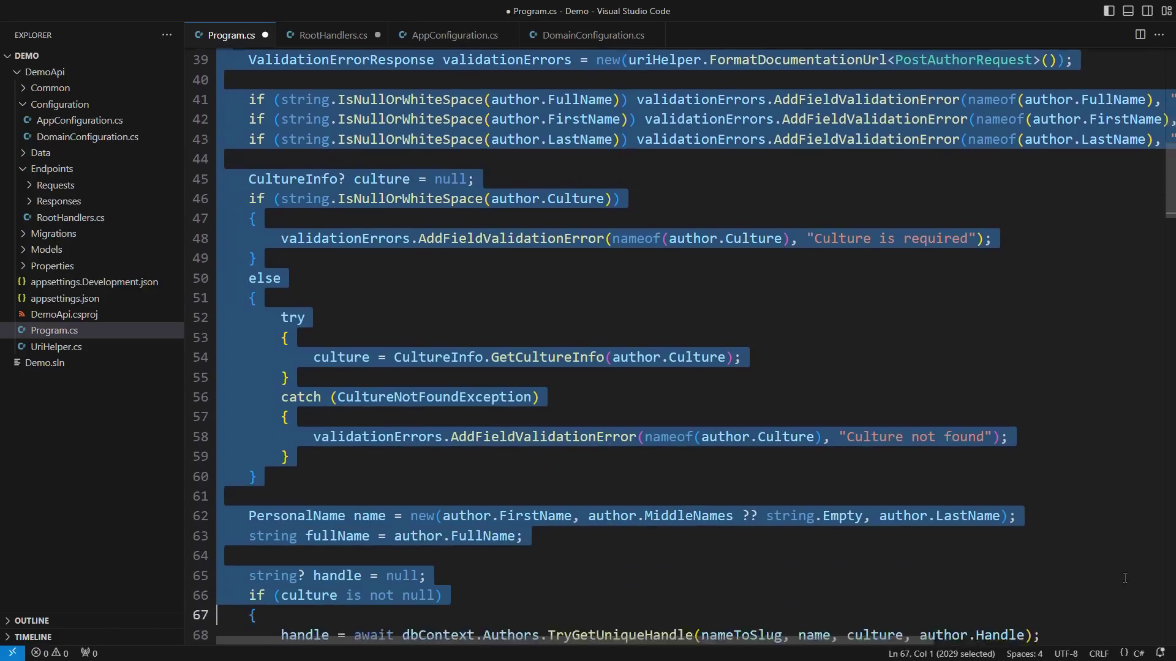
key("shift+Down")
key("shift+Down")
key("shift+Down")
key("shift+Down")
key("shift+Down")
key("shift+Down")
scroll(1128, 576, "down", 2)
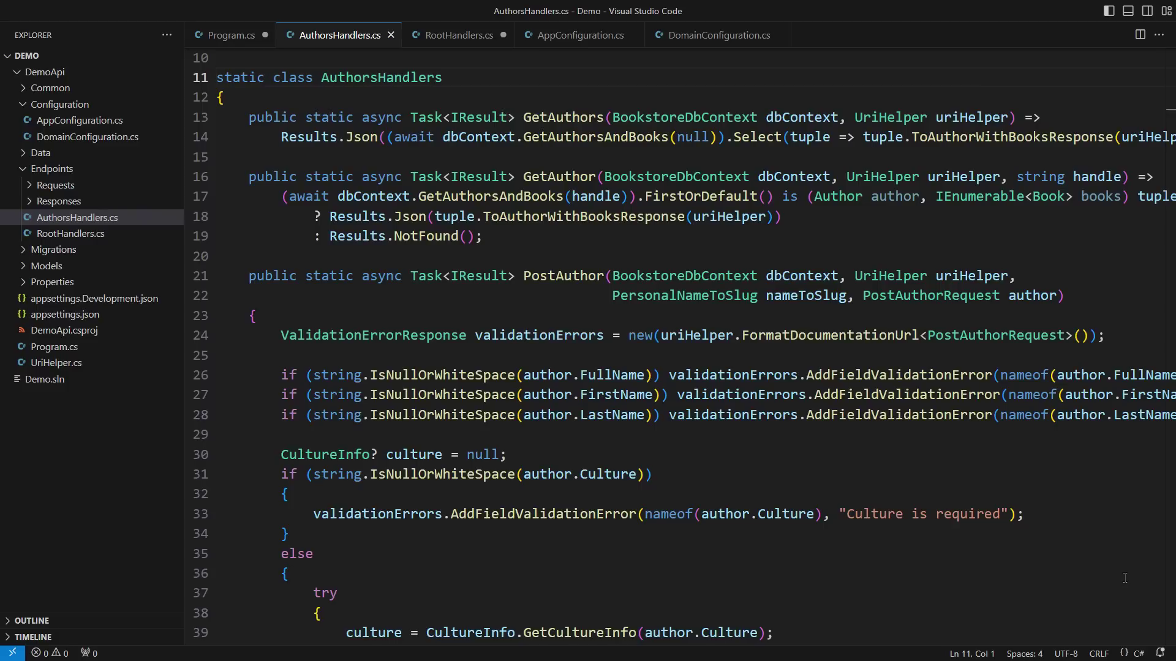
- Return from AuthorsHandlers.cs to the author endpoint code in Program.cs
key("ctrl+Tab")
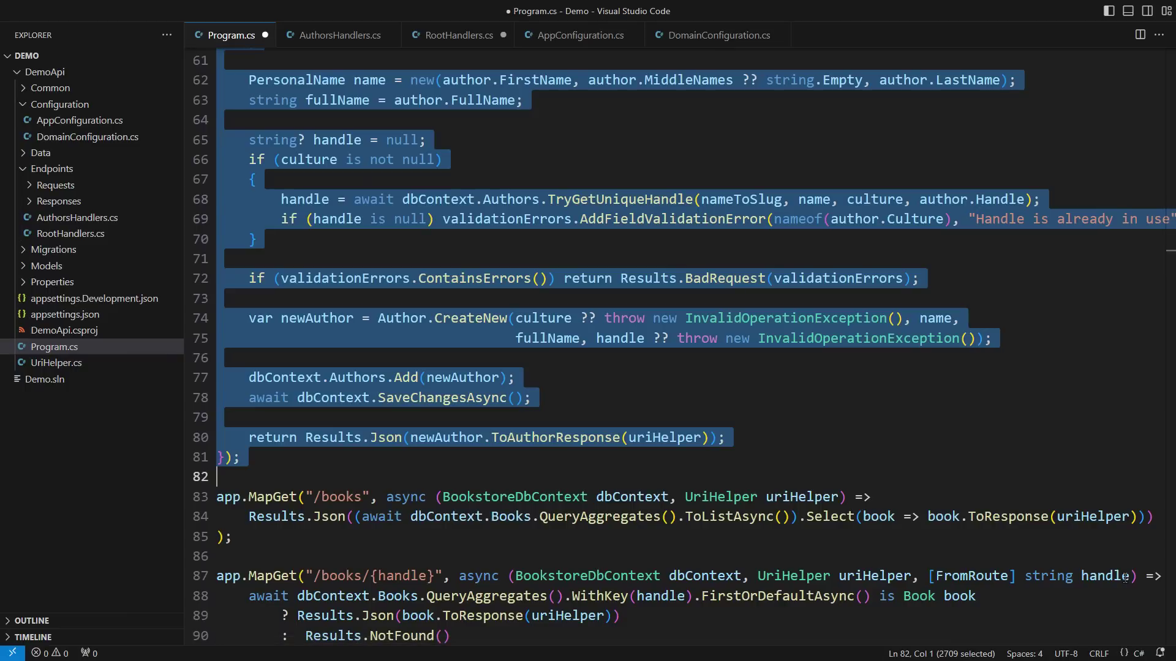
key("Escape")
- Replace the GET /authors inline lambda with AuthorsHandlers.GetAuthors
key("Up")
key("Up")
key("Up")
key("Up")
key("Up")
key("Up")
key("Up")
key("Up")
key("Up")
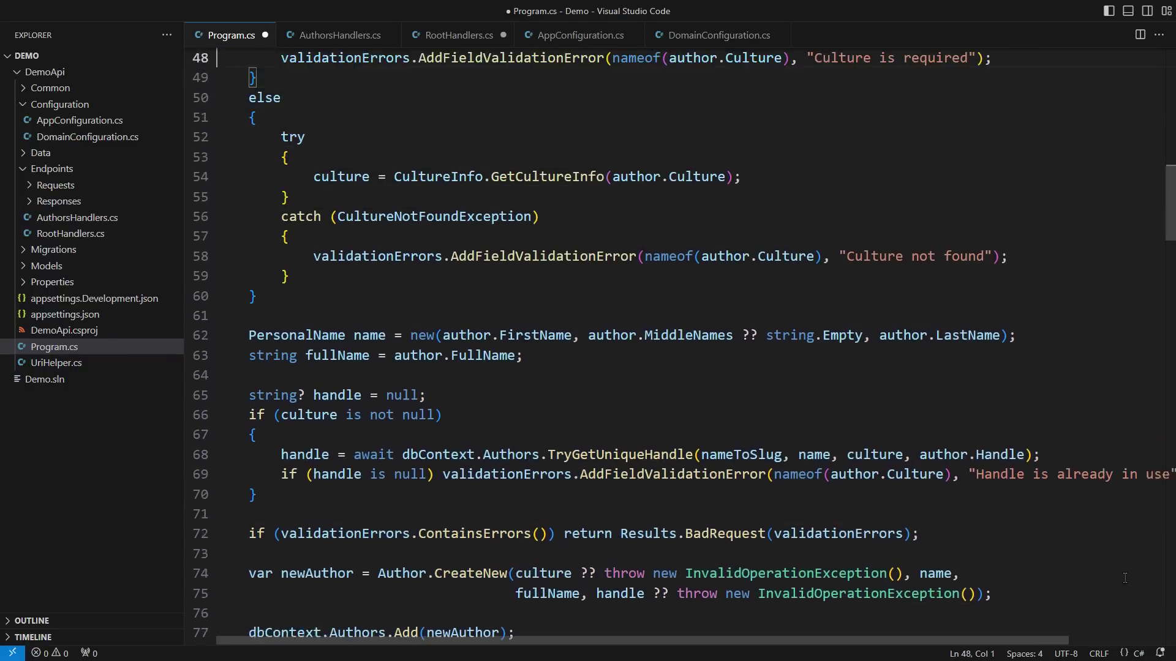
key("Up")
key("Up")
key("Up")
key("Up")
key("Up")
key("Up")
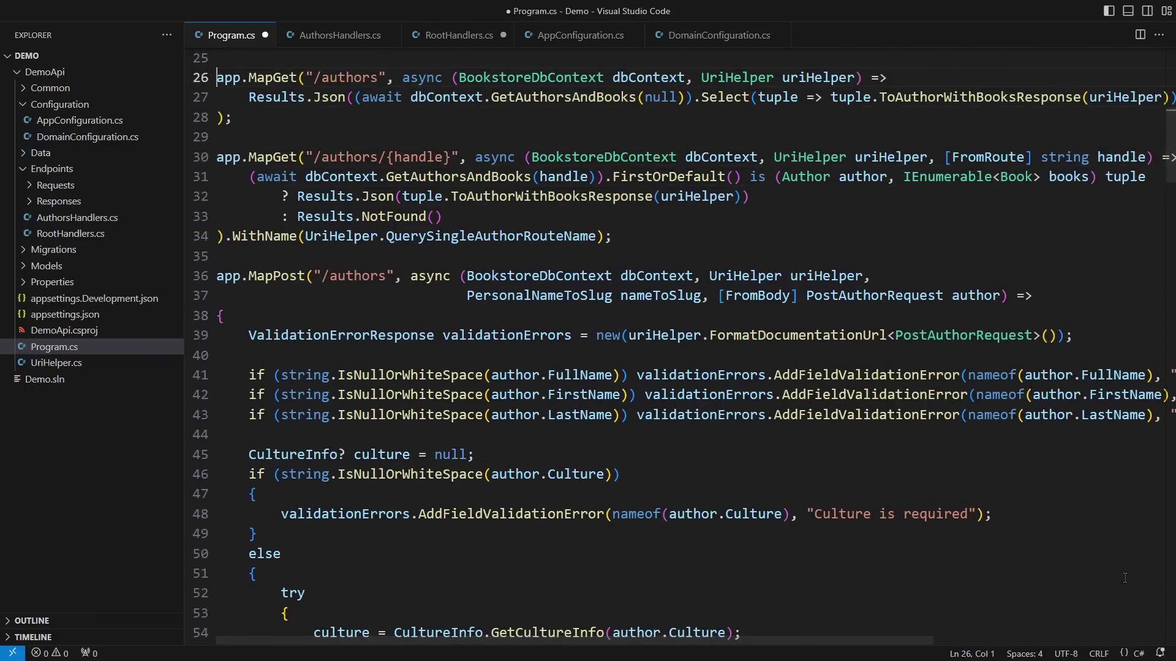
key("ctrl+Right")
key("ctrl+Right")
key("ctrl+Right")
key("ctrl+Right")
key("shift+End")
key("shift+Right")
key("shift+Down")
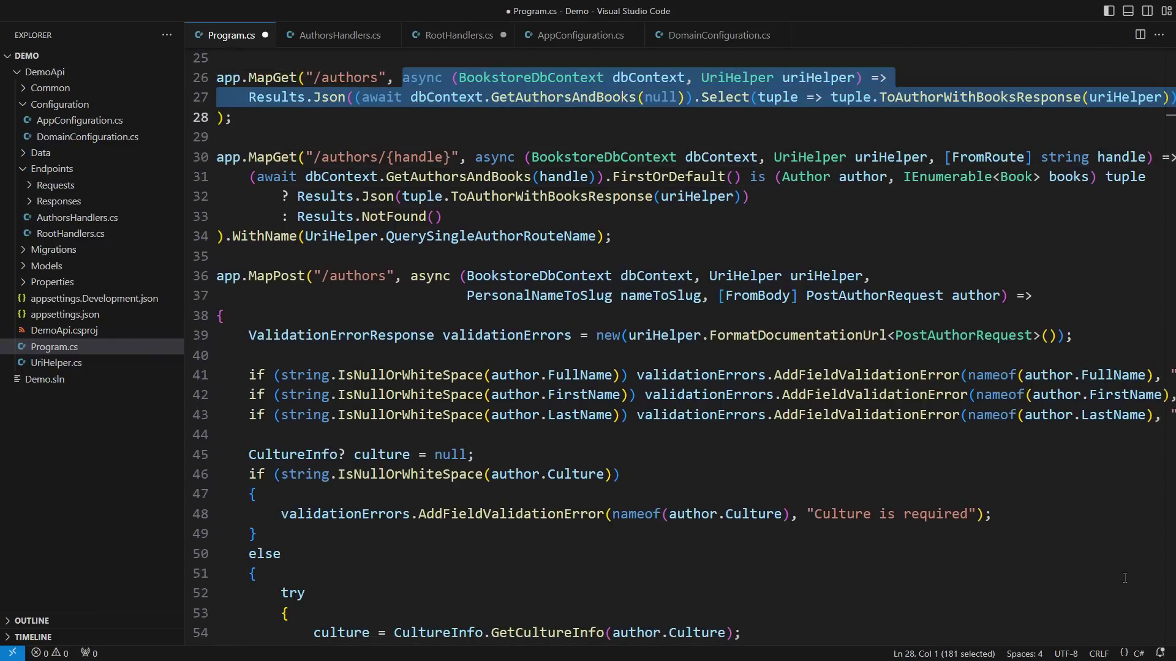
type("AuthorsHandlers.Get")
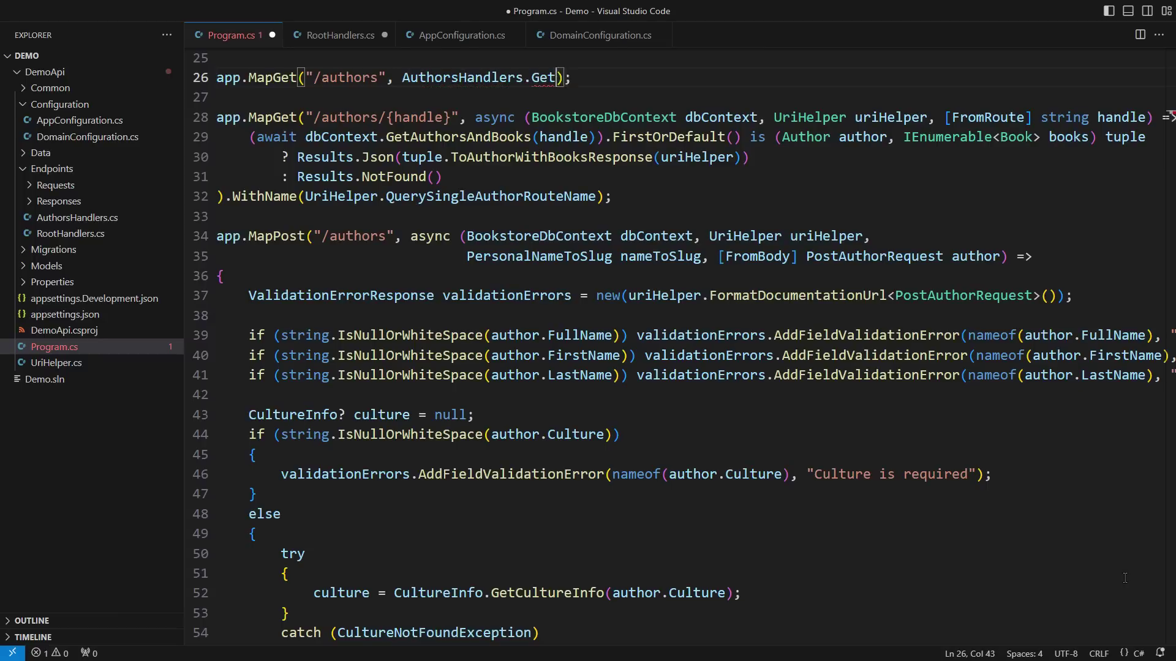
type("Authors")
key("End")
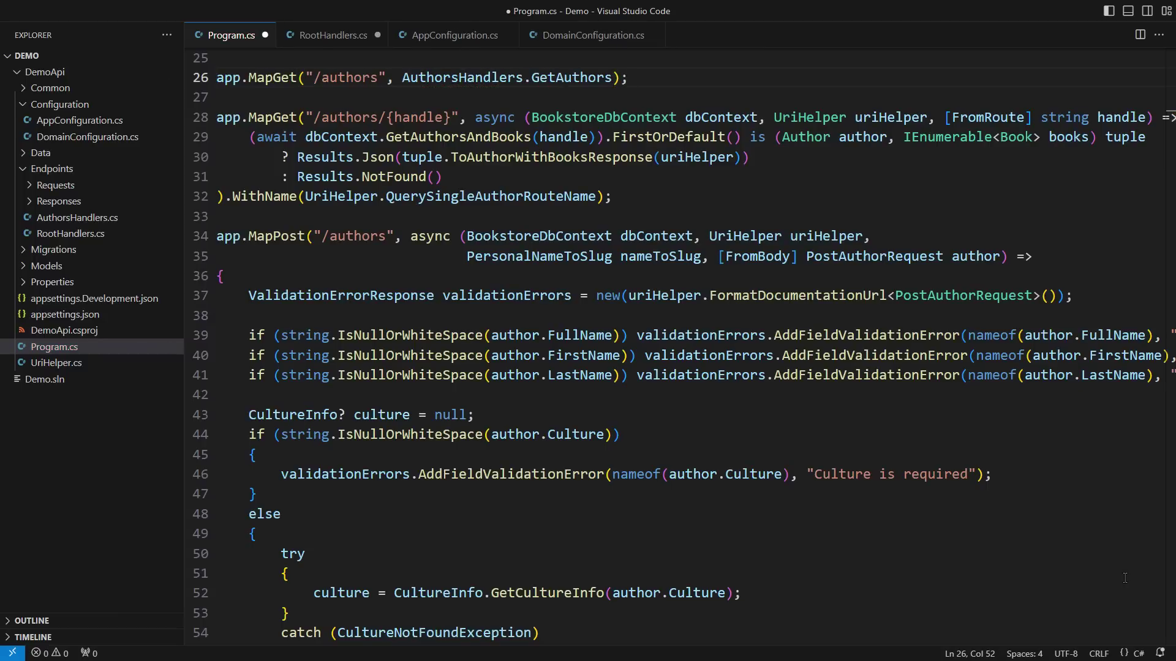
- Replace the GET /authors/{handle} lambda with AuthorsHandlers.GetAuthor
key("Down")
key("Down")
key("ctrl+Right")
key("ctrl+Right")
key("ctrl+Right")
key("shift+Down")
key("shift+Down")
key("shift+Down")
key("shift+Down")
key("shift+Home")
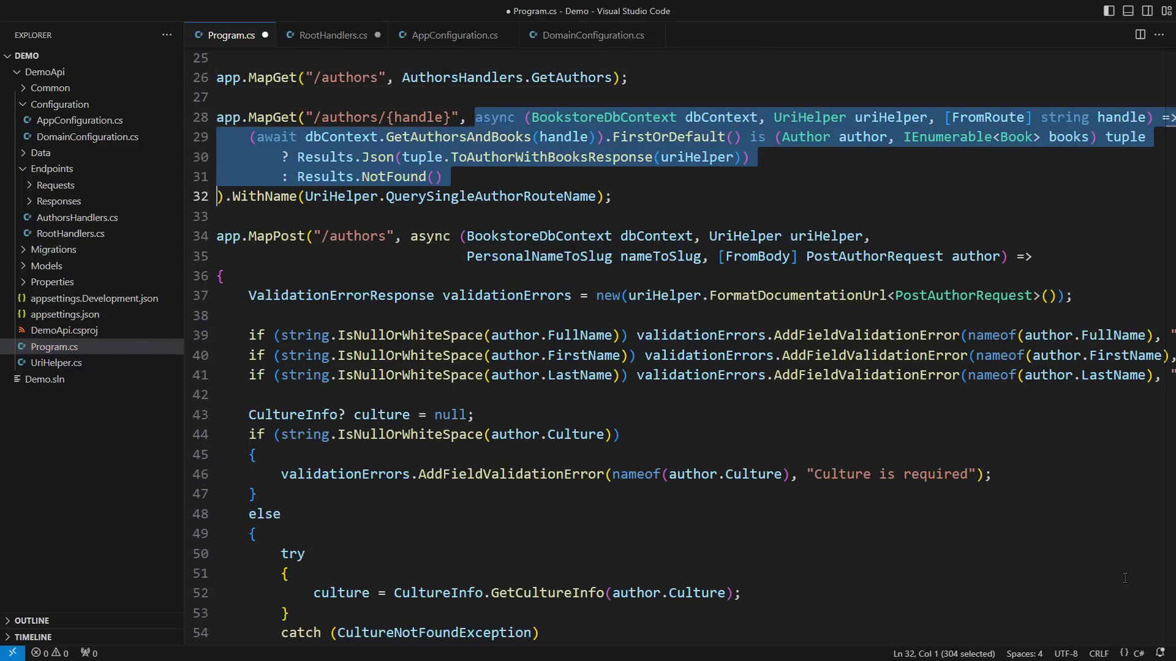
key("Delete")
type("AuthorsHandlers")
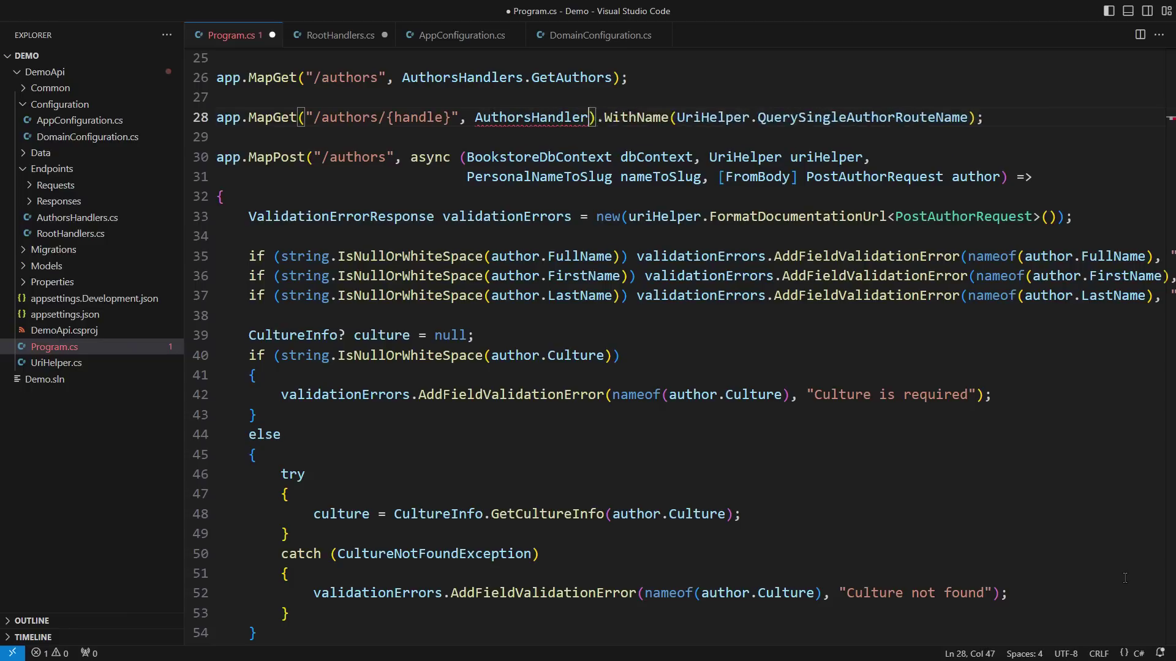
type(".GetAuthor")
- Cut the POST /authors lambda body and use AuthorsHandlers.PostAuthor instead
key("Down")
key("Down")
key("Home")
key("ctrl+Right")
key("ctrl+Right")
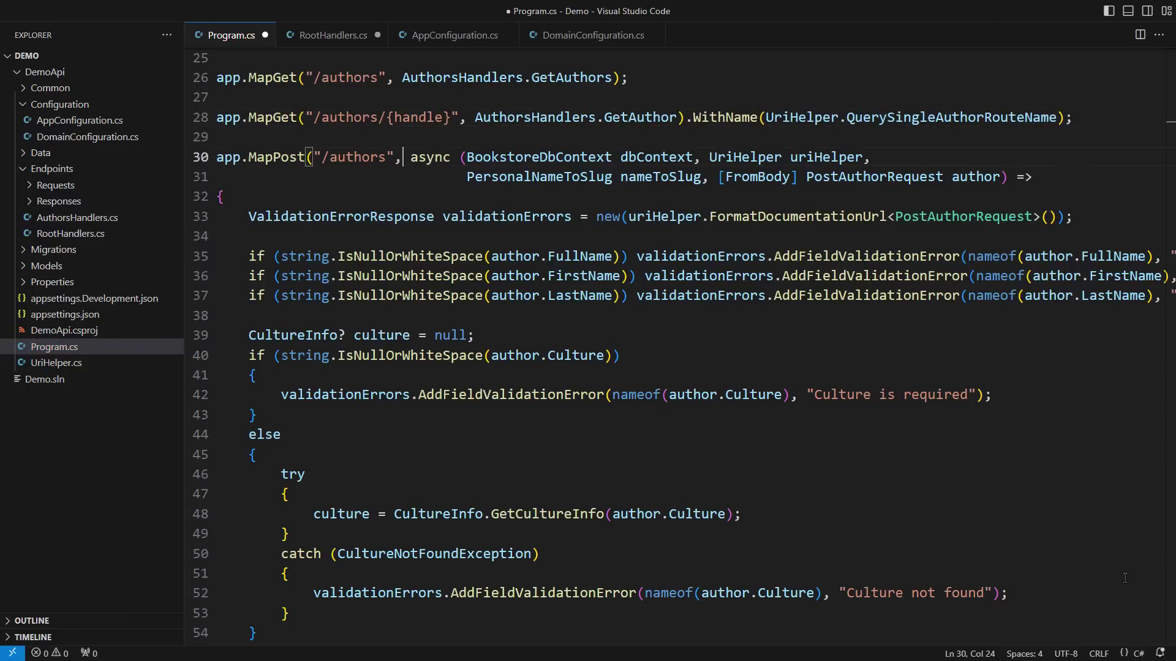
key("ctrl+Right")
key("ctrl+Right")
key("shift+Down")
key("shift+Down")
key("shift+Down")
key("shift+Down")
key("shift+Down")
key("shift+Home")
key("shift+Home")
key("shift+Down")
key("shift+Down")
key("shift+Down")
key("shift+Down")
key("shift+Down")
key("shift+Down")
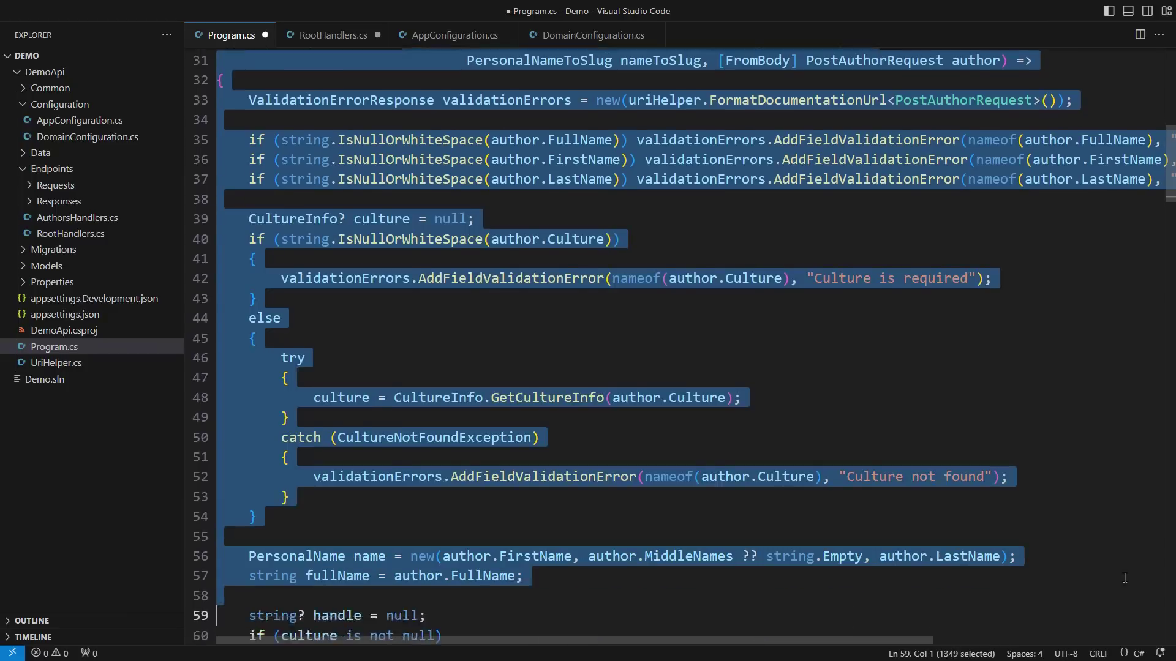
key("shift+Down")
key("shift+Down")
key("shift+Down")
key("shift+Down")
key("shift+Down")
key("shift+Down")
key("shift+Down")
key("shift+Right")
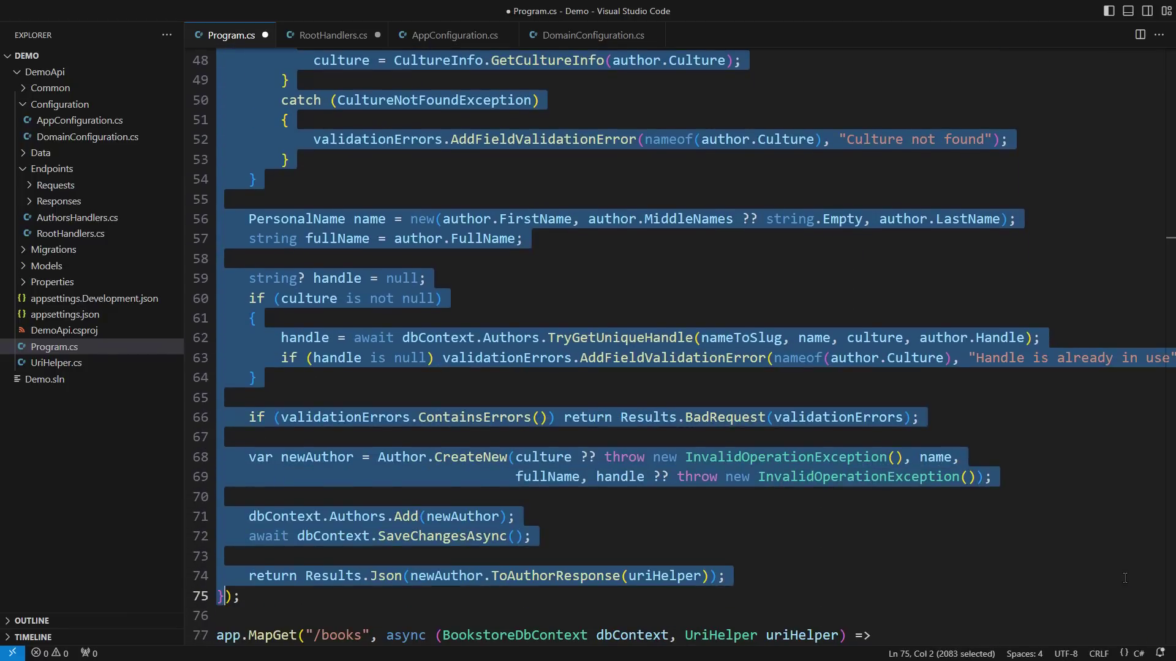
key("ctrl+x")
scroll(1124, 578, "up", 2)
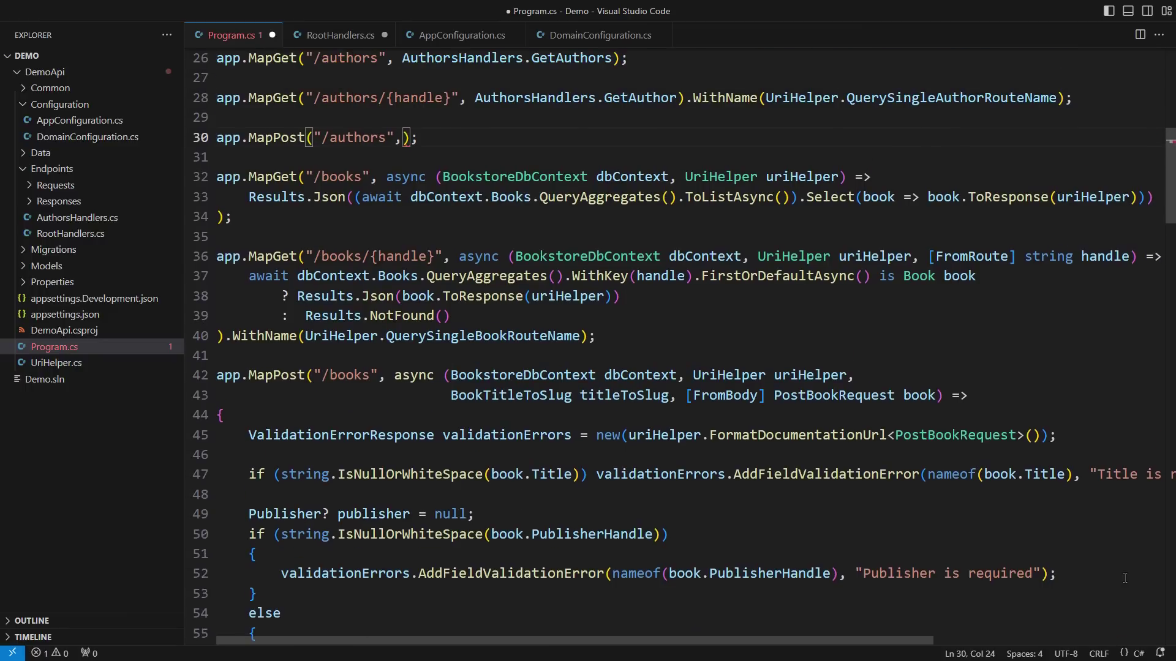
type("AuthorsHandlers.PostAuth")
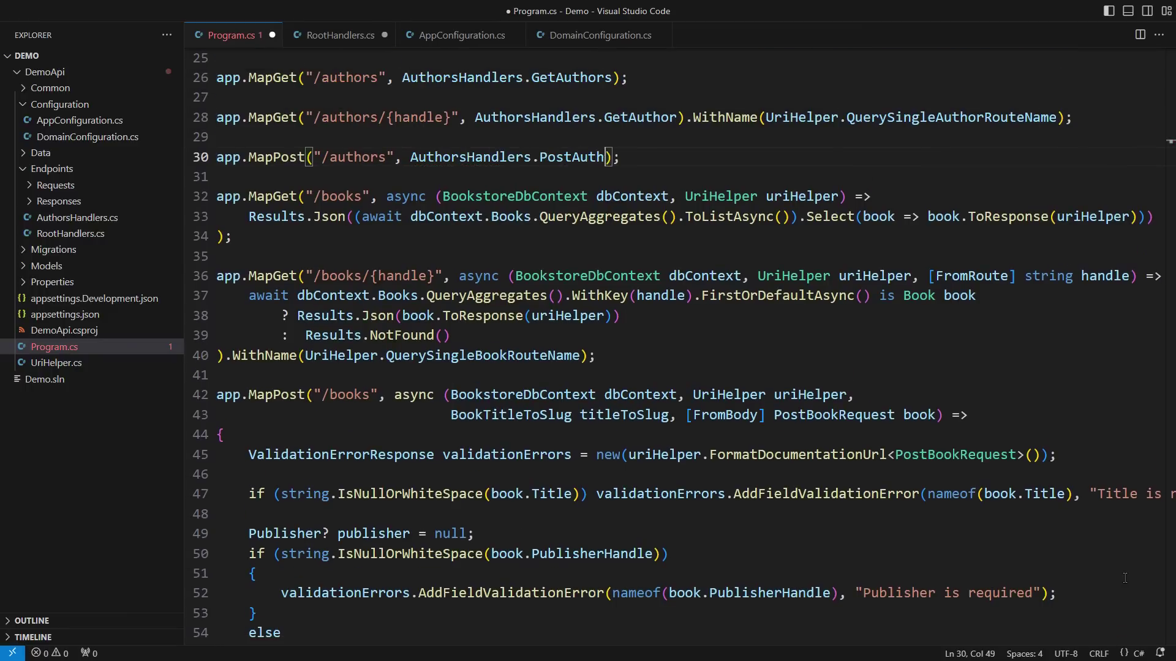
type("or")
- Delete the blank lines so the three author mappings sit on consecutive lines
key("End")
key("Up")
key("ctrl+shift+k")
key("Up")
key("Up")
key("ctrl+shift+k")
key("Down")
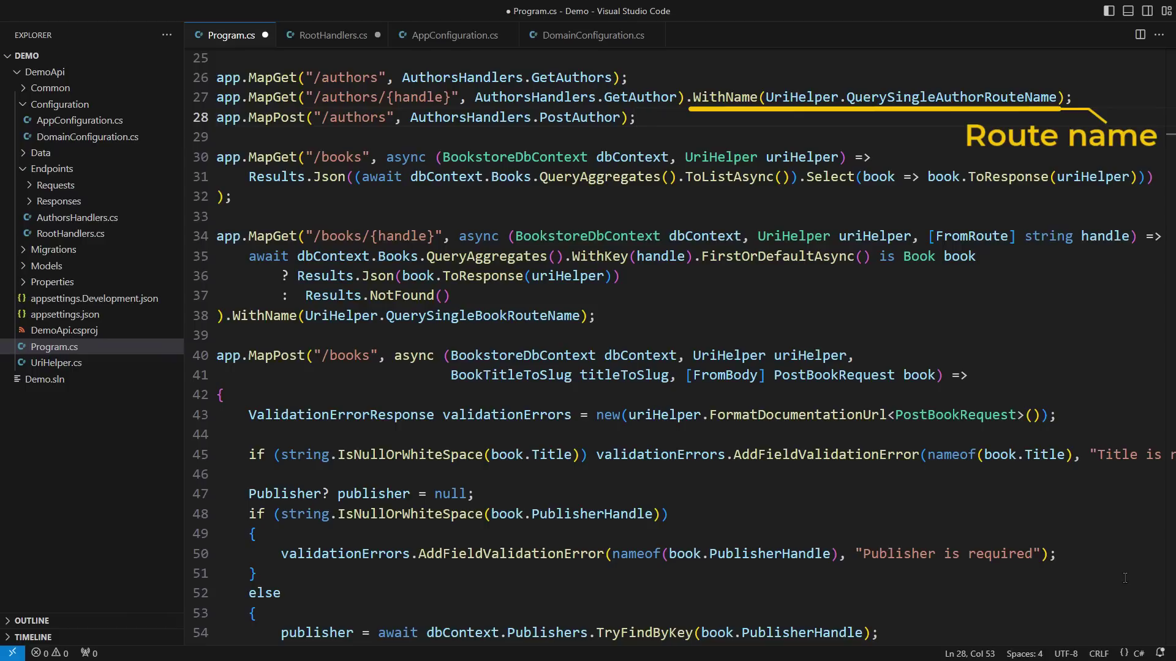
- Move the books endpoint lambdas, through POST /books, into BooksHandlers methods
key("Down")
key("Down")
key("Home")
key("shift+Down")
key("shift+Down")
key("shift+Down")
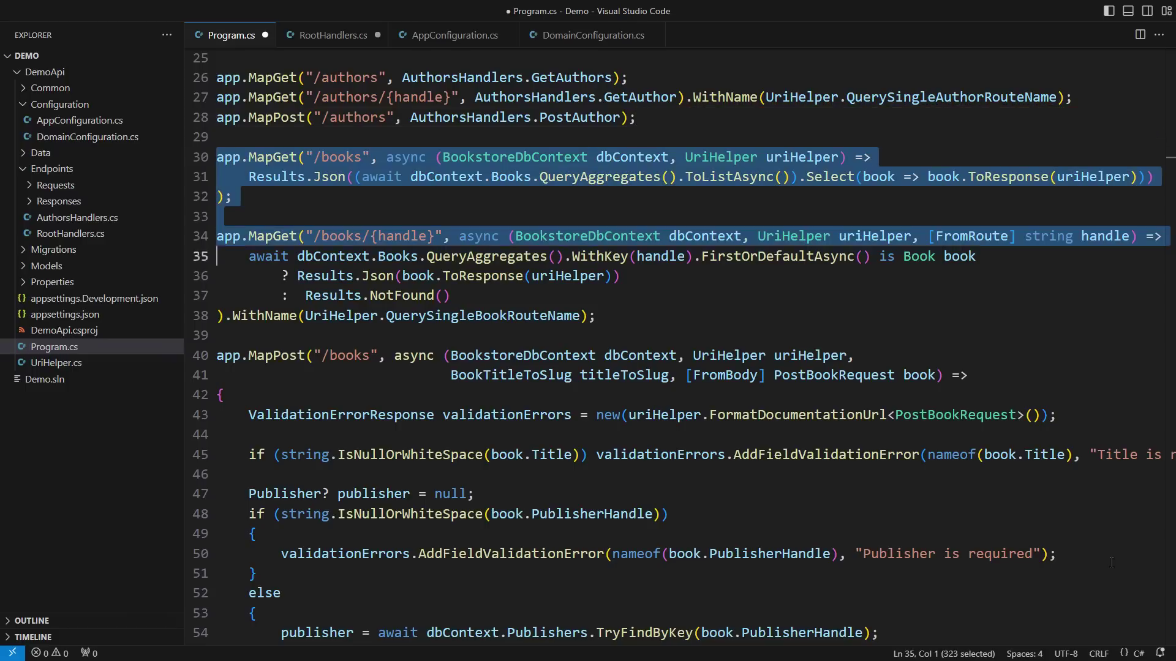
key("shift+Down")
key("shift+Down")
key("shift+Down")
key("shift+Down")
key("shift+Down")
key("shift+Down")
key("shift+Down")
key("shift+Down")
key("shift+Down")
key("shift+Down")
key("shift+Down")
key("shift+Down")
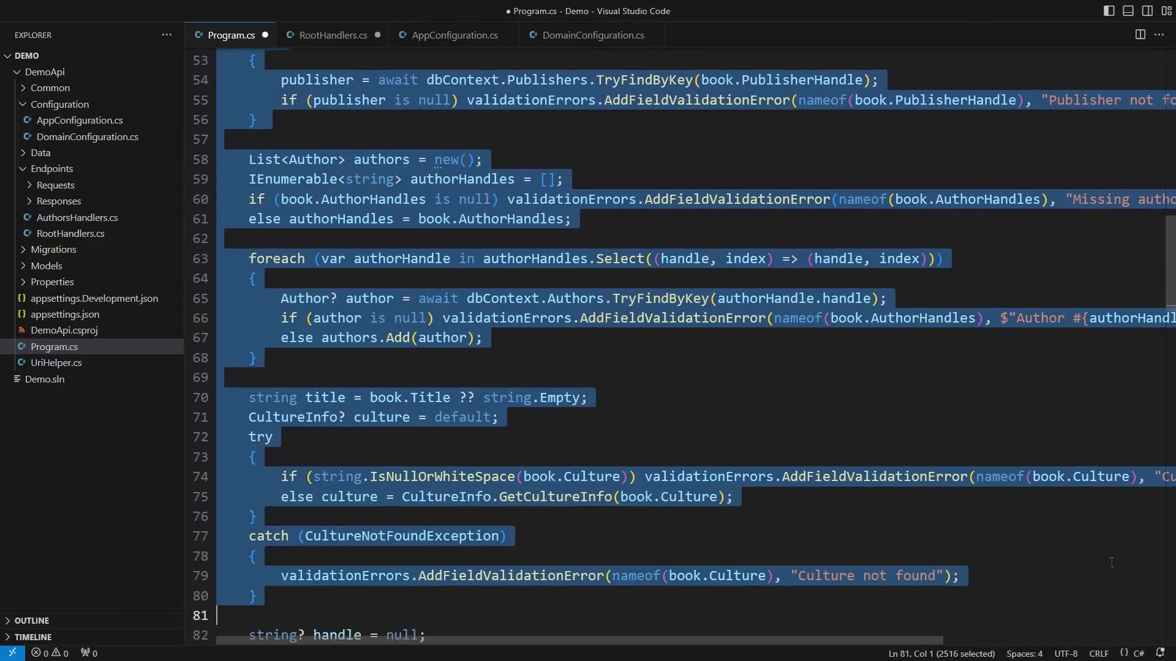
key("shift+Down")
key("shift+Down")
key("shift+Down")
key("shift+Down")
key("shift+Down")
key("shift+Down")
key("shift+Down")
key("shift+Down")
key("shift+Down")
key("shift+Right")
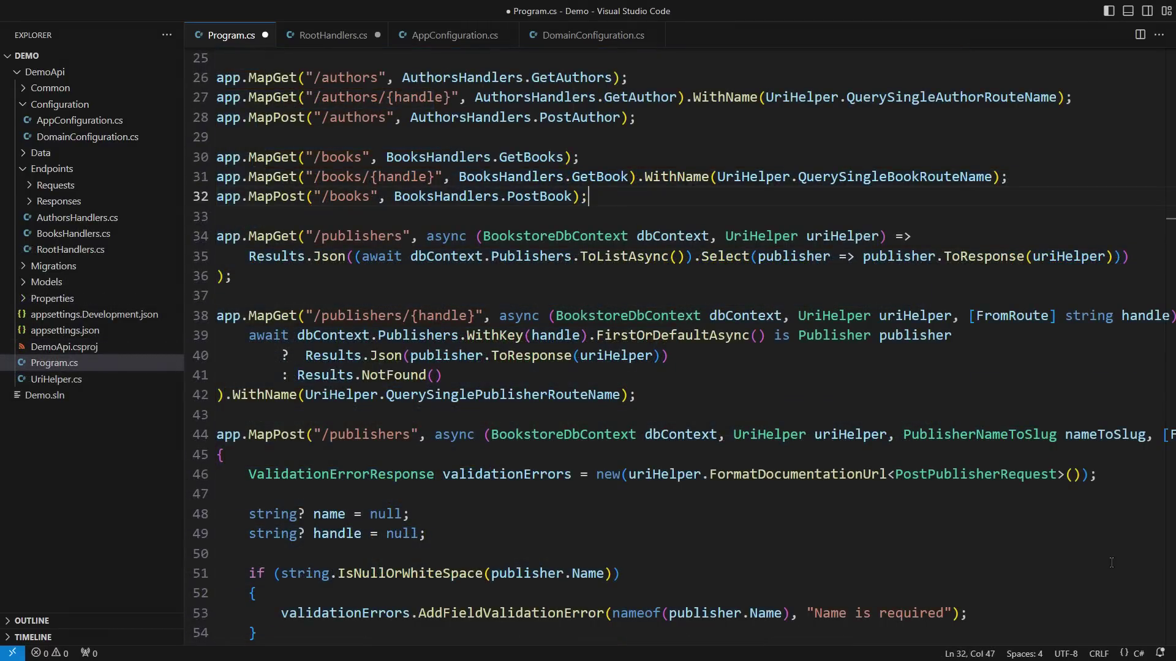
- Move the publishers endpoint lambdas into PublishersHandlers methods
key("Down")
key("Down")
key("Home")
key("shift+Down")
key("shift+Down")
key("shift+Down")
key("shift+Down")
key("shift+Down")
key("shift+Down")
key("shift+Down")
key("shift+Down")
key("shift+Down")
key("shift+Down")
key("shift+Down")
key("shift+Down")
key("shift+Right")
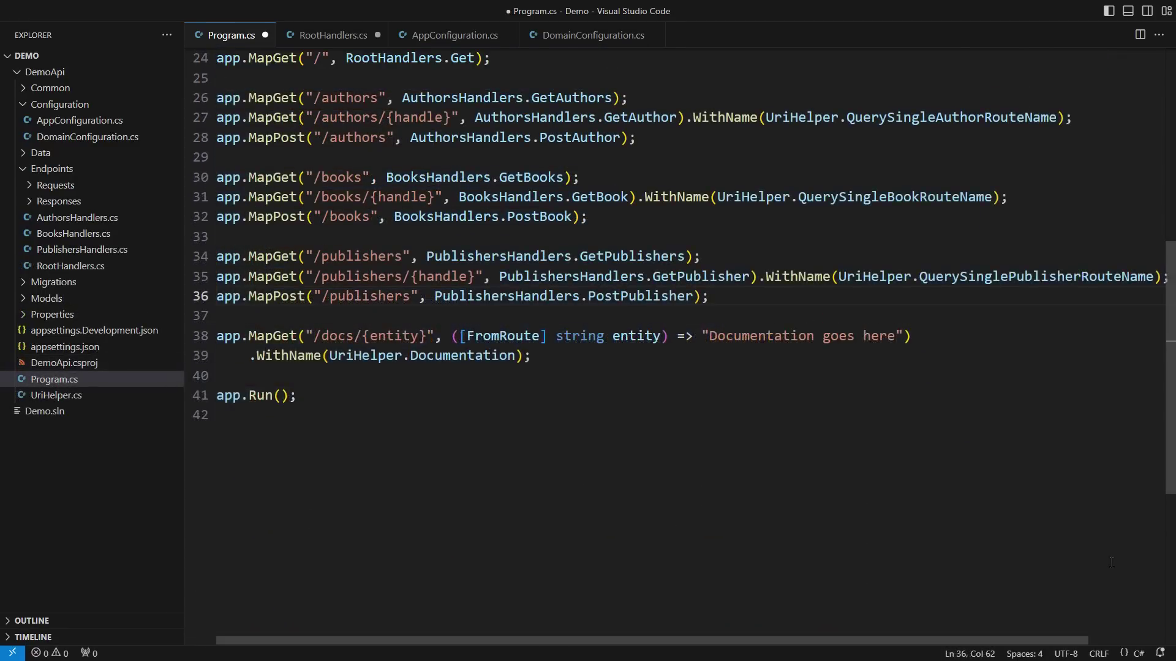
- Replace the docs endpoint's inline lambda with a DocumentationHandlers method
key("Down")
key("Down")
key("Home")
key("ctrl+Right")
key("ctrl+Right")
key("ctrl+Right")
key("ctrl+Right")
key("ctrl+Right")
key("shift+End")
key("shift+Left")
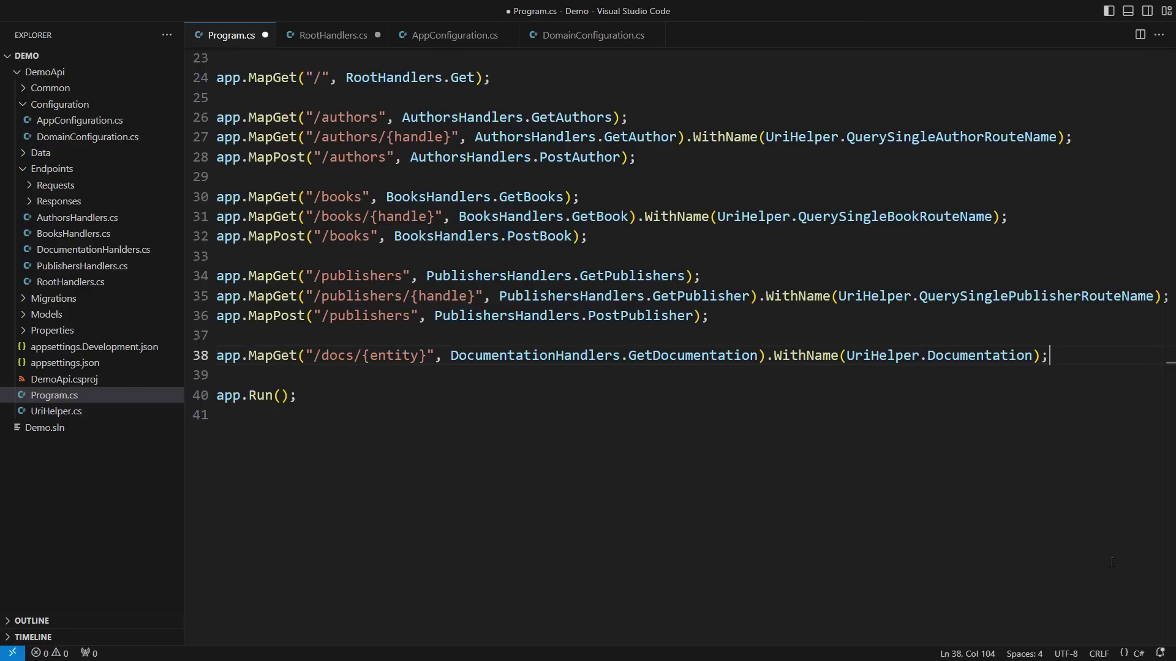
key("Up")
key("Up")
key("Up")
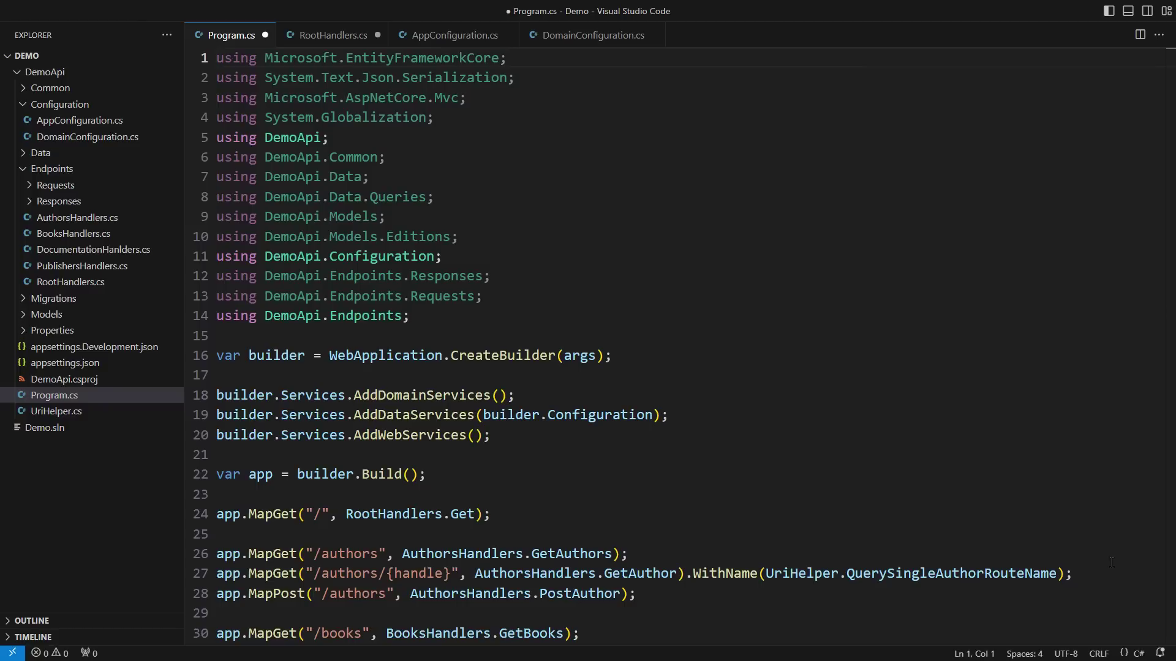
- Delete the framework, Responses and Requests using lines, keeping only the three DemoApi usings
key("shift+Down")
key("shift+Down")
key("shift+Down")
key("Delete")
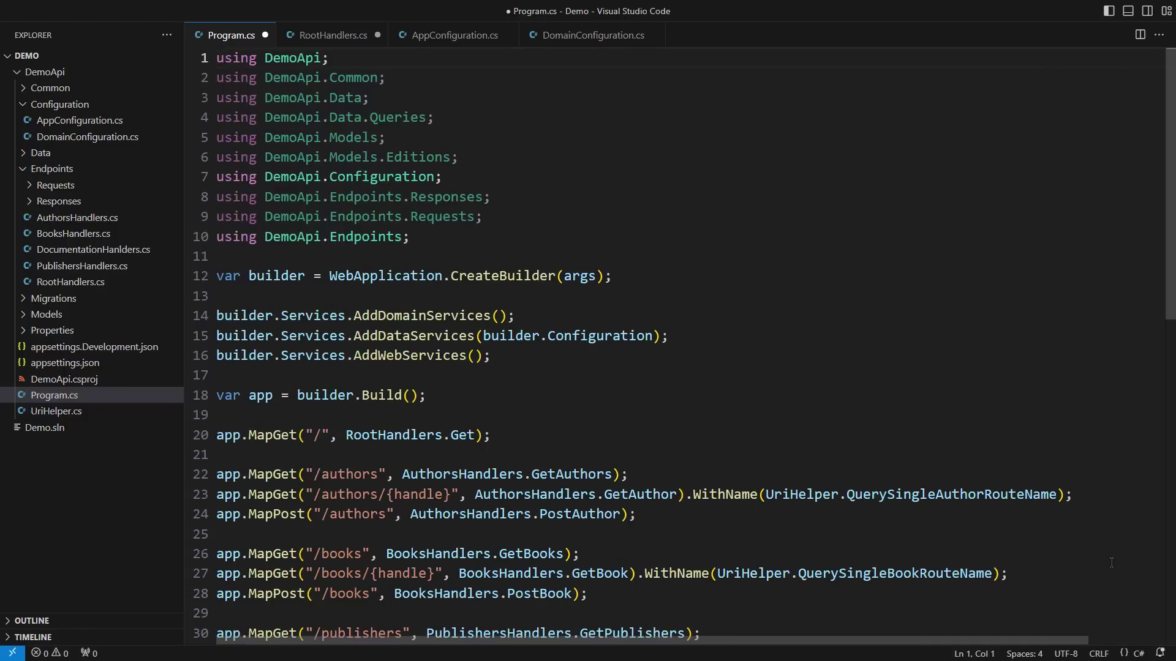
key("Down")
key("shift+Down")
key("shift+Down")
key("shift+Down")
key("Delete")
key("Down")
key("shift+Down")
key("shift+Down")
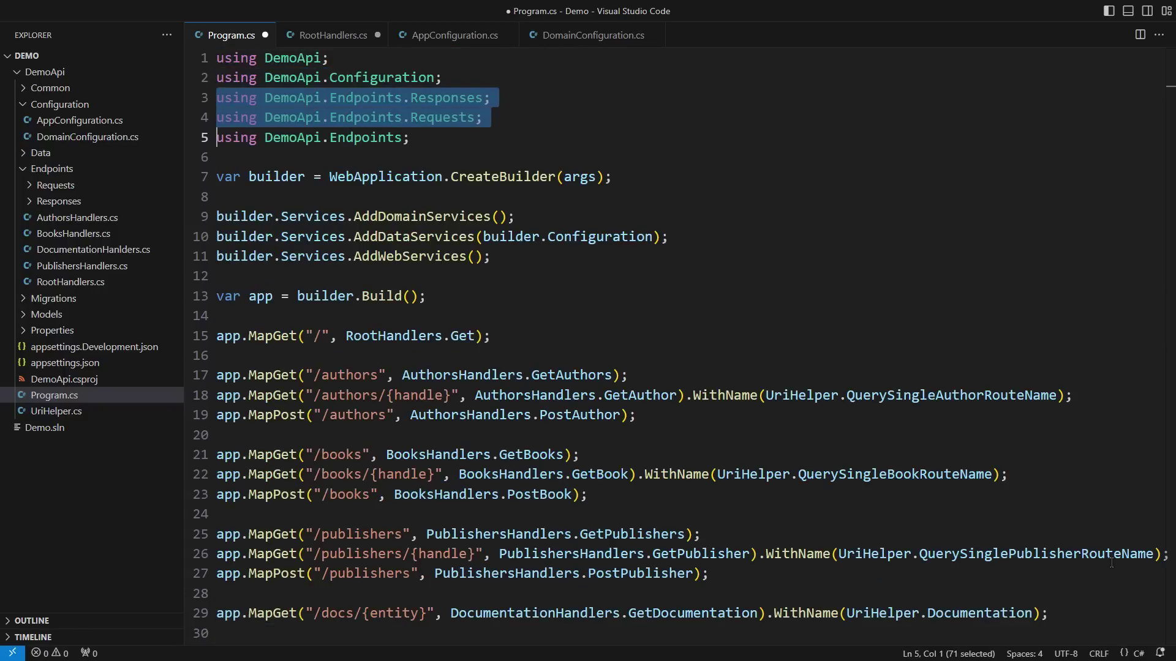
key("Delete")
key("Down")
key("Down")
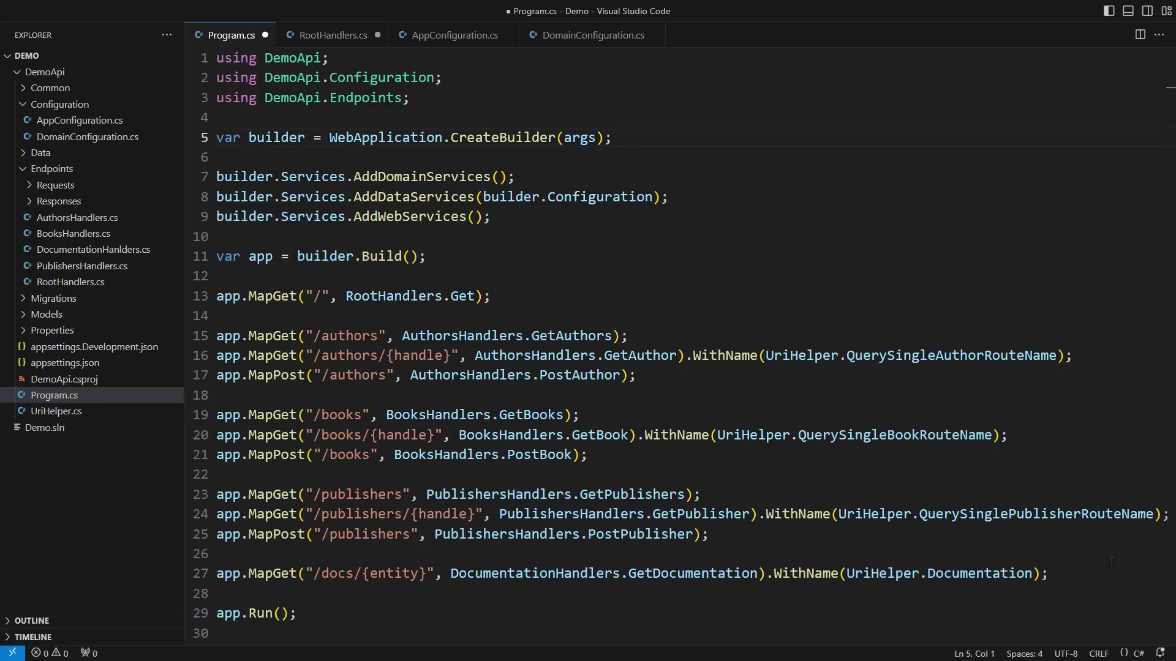
- Highlight the authors, books and publishers endpoint groups in turn
key("Down")
key("Down")
key("Down")
key("Down")
key("Down")
key("shift+Down")
key("shift+Down")
key("shift+Down")
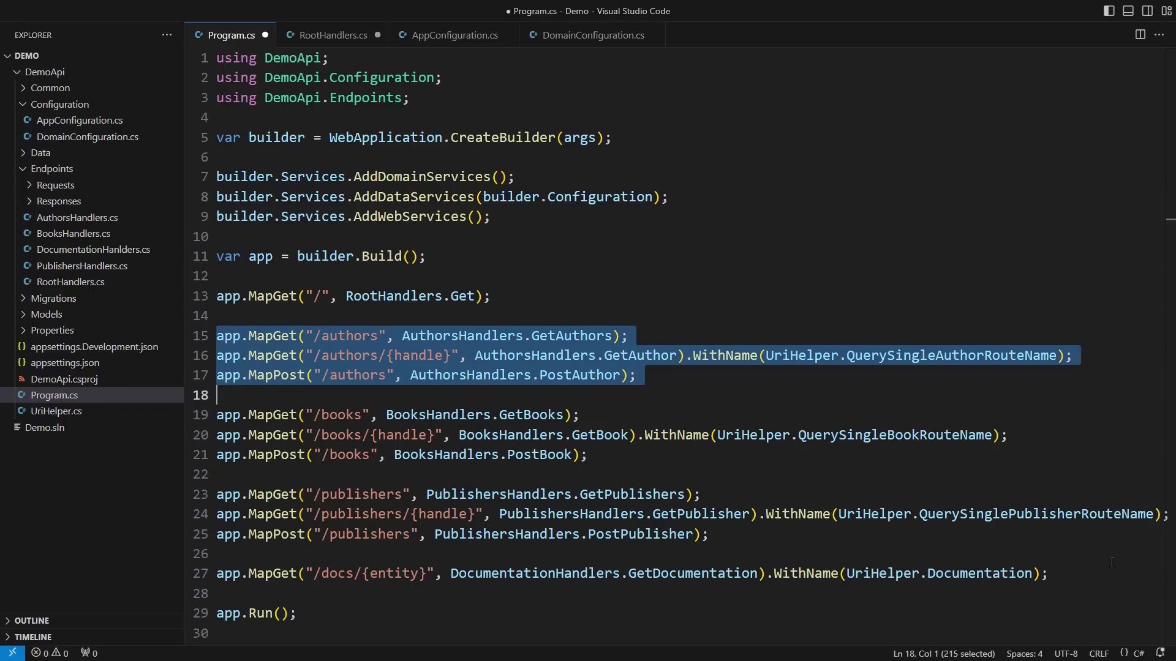
key("Down")
key("shift+Down")
key("shift+Down")
key("shift+Down")
key("Down")
key("shift+Down")
key("shift+Down")
key("shift+Down")
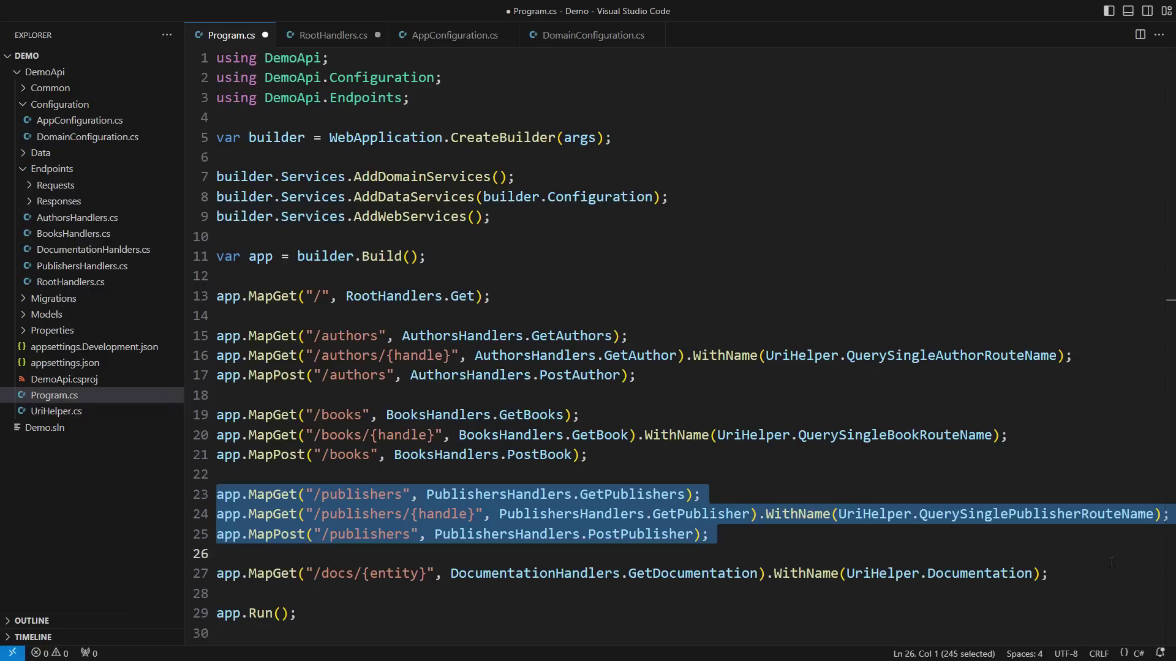
- Insert two blank lines above the authors endpoint group
key("Up")
key("Up")
key("Up")
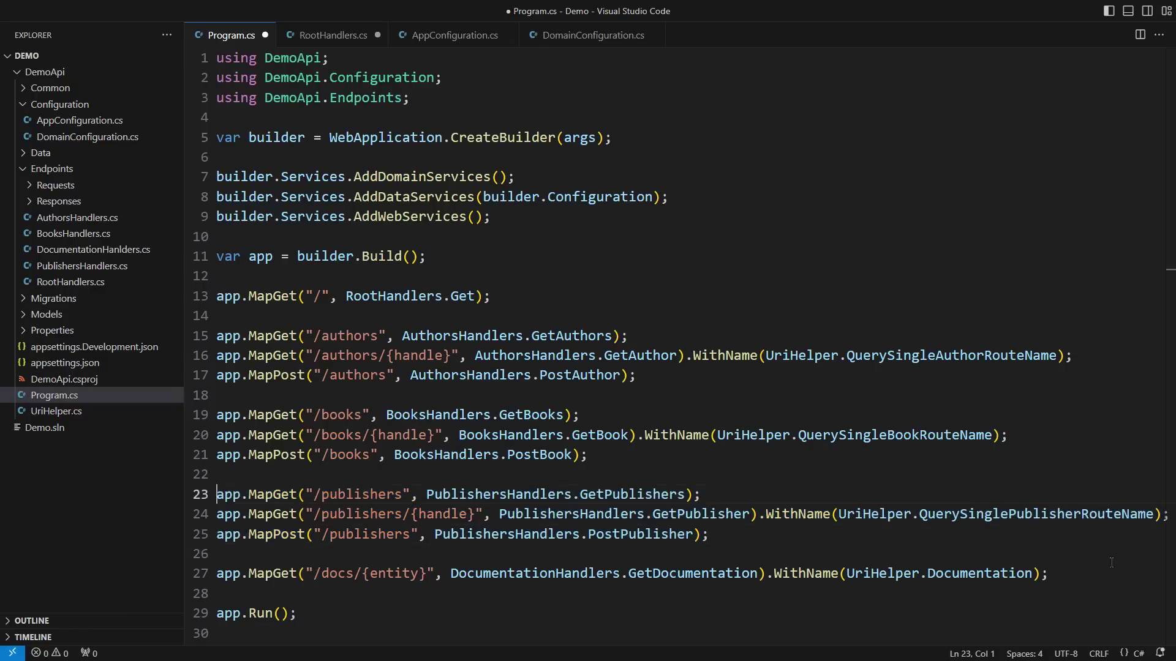
key("Up")
key("Up")
key("Up")
key("ctrl+shift+Return")
key("Return")
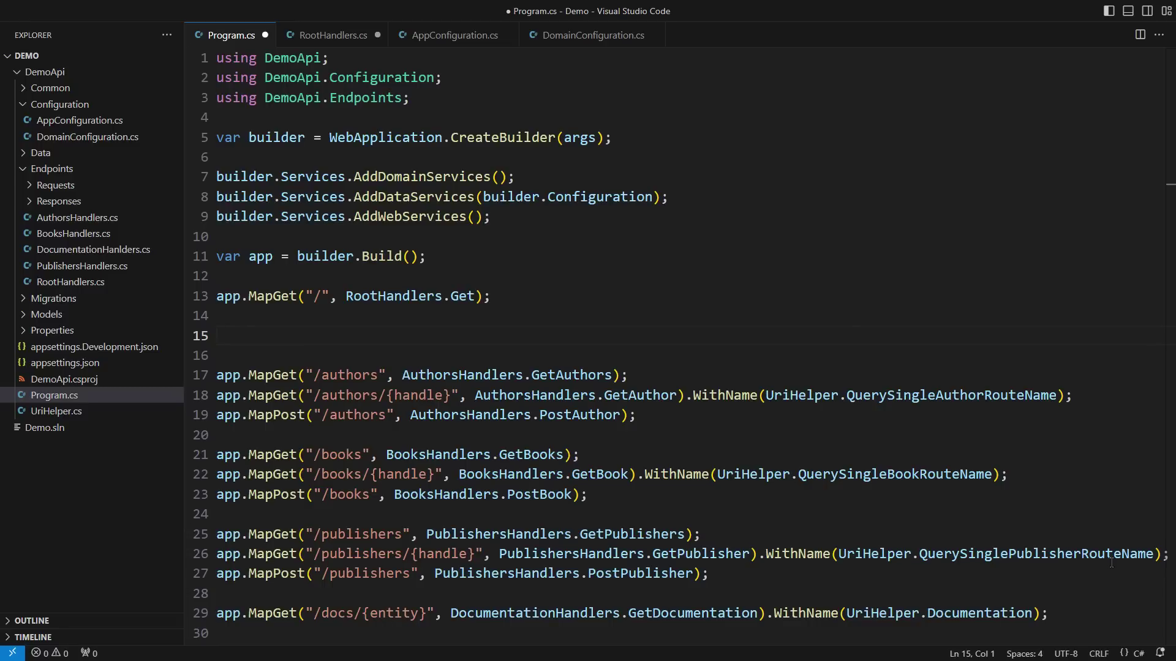
type("app.MapGroup(")
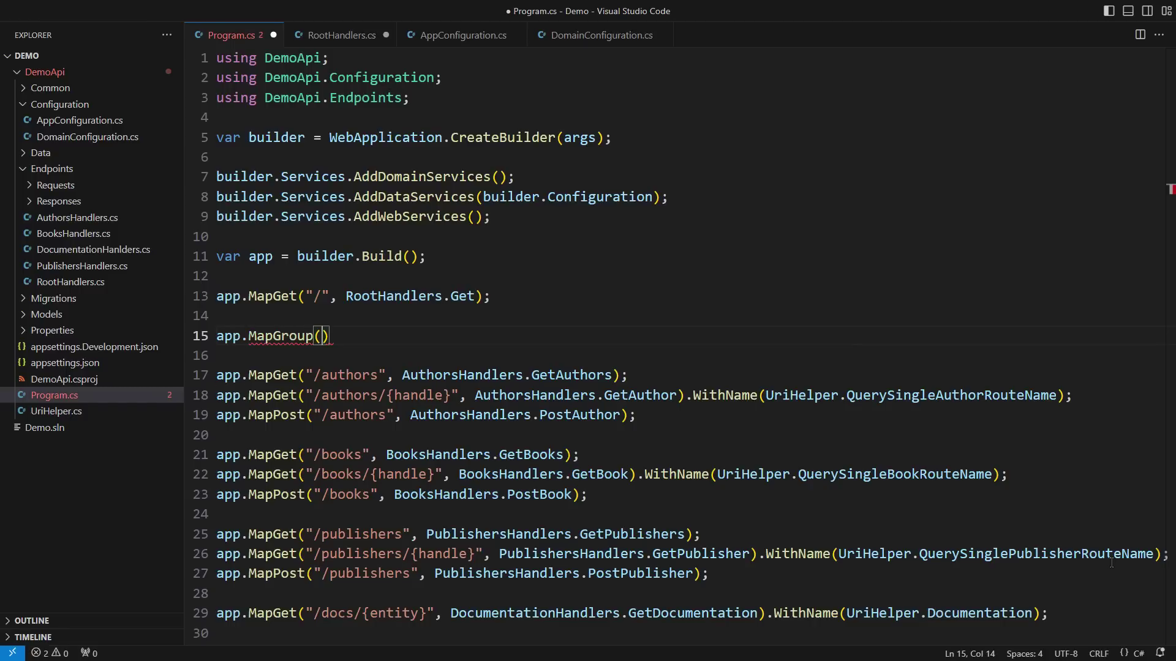
type("\"/authors\")")
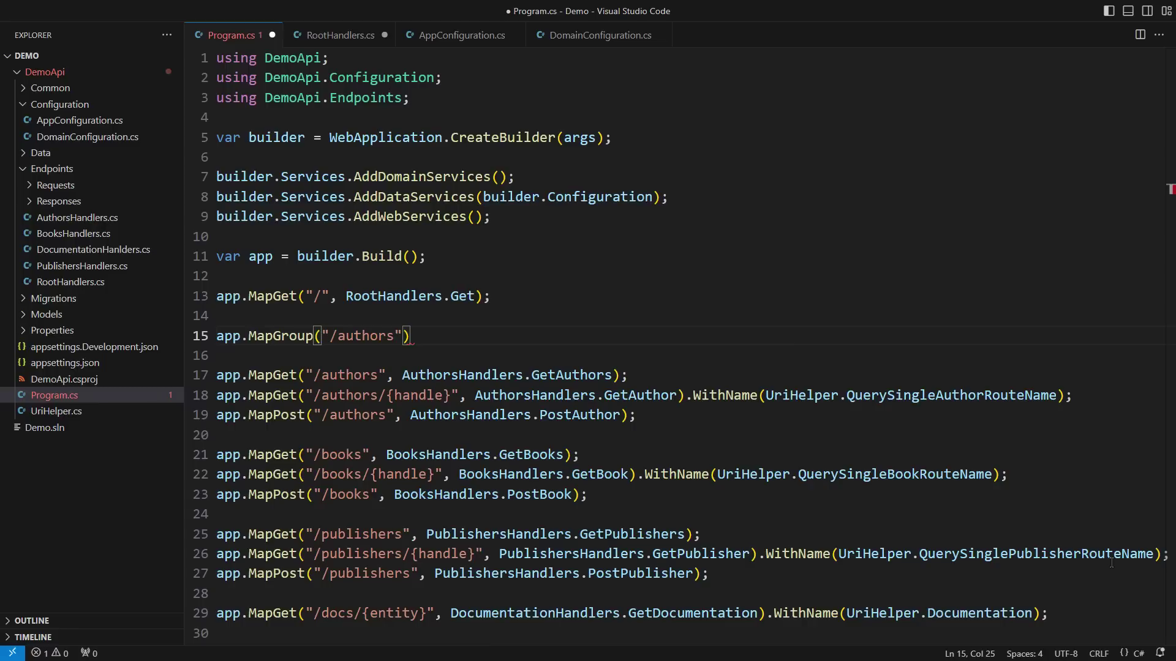
- Open AuthorsHandlers.cs from the Endpoints folder in the Explorer
key("ctrl+shift+e")
key("Up")
key("Up")
key("Up")
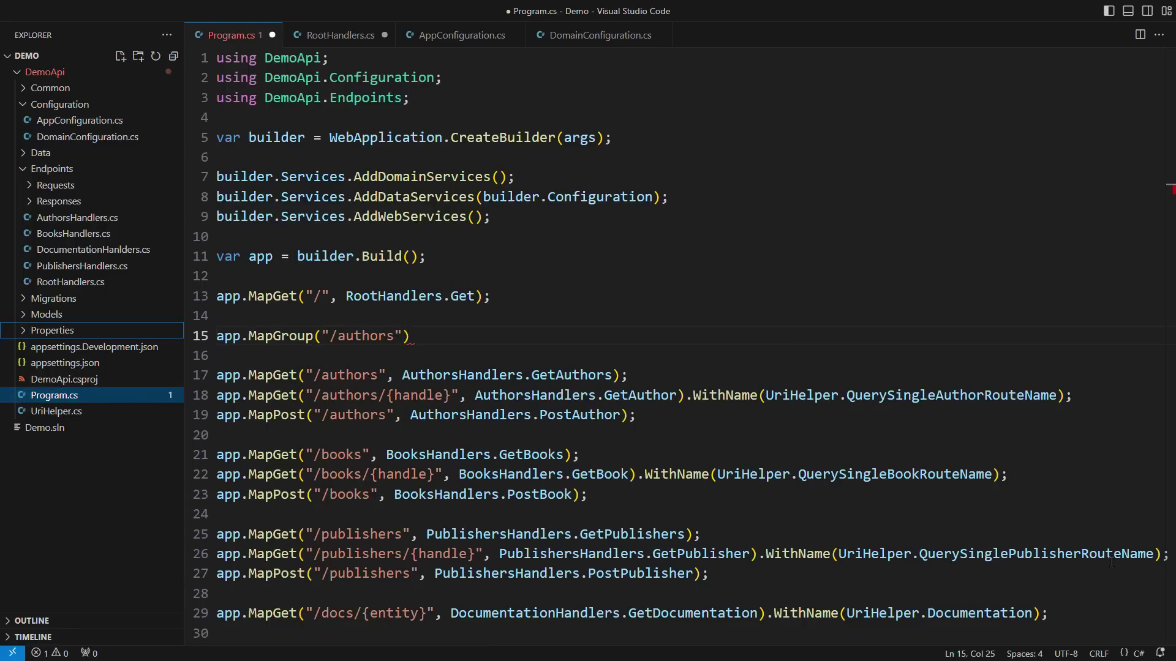
key("Up")
key("Up")
key("Up")
key("Up")
key("Return")
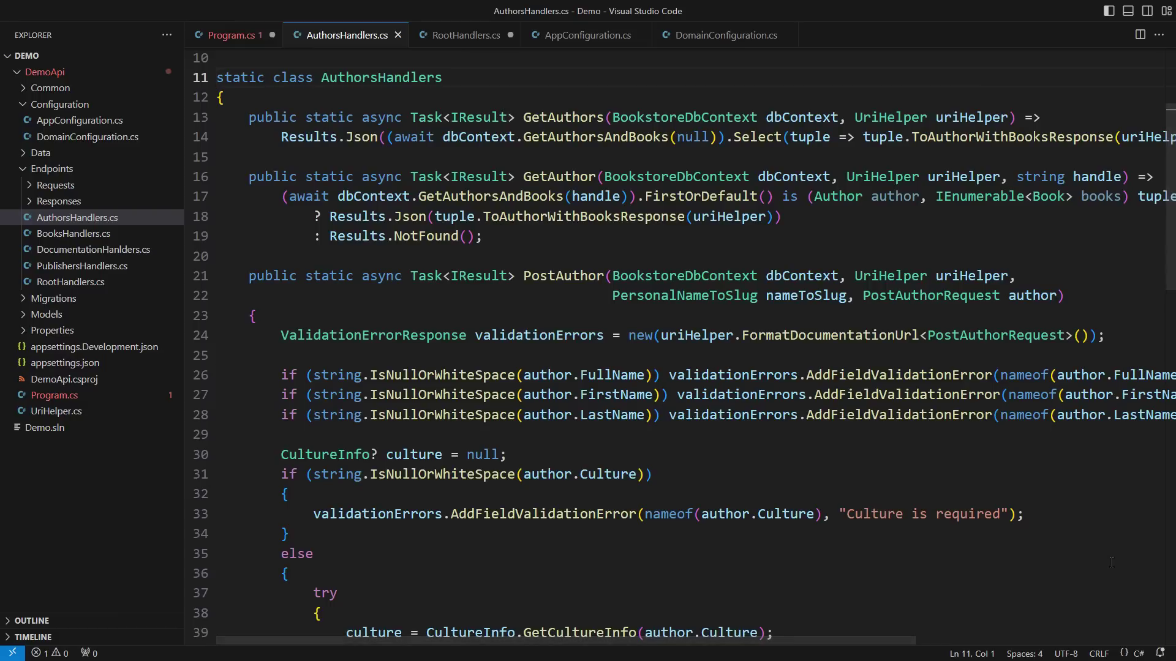
- Add blank lines inside the AuthorsHandlers class for a new method
key("Down")
key("End")
key("Return")
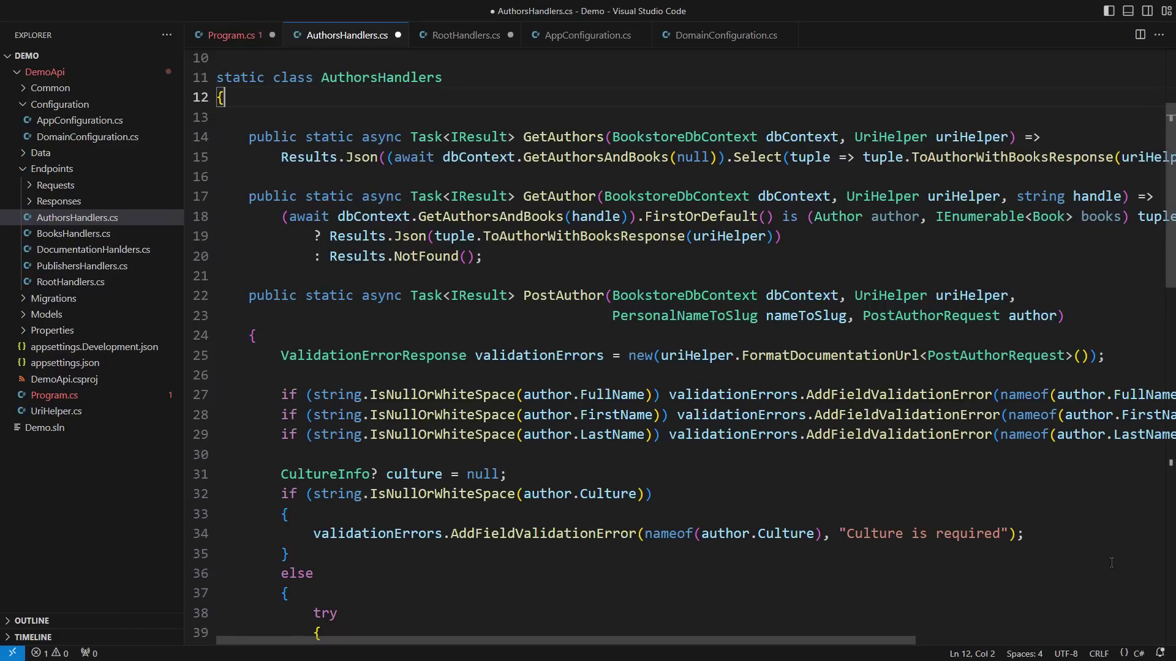
key("Return")
key("Up")
type("public static Route")
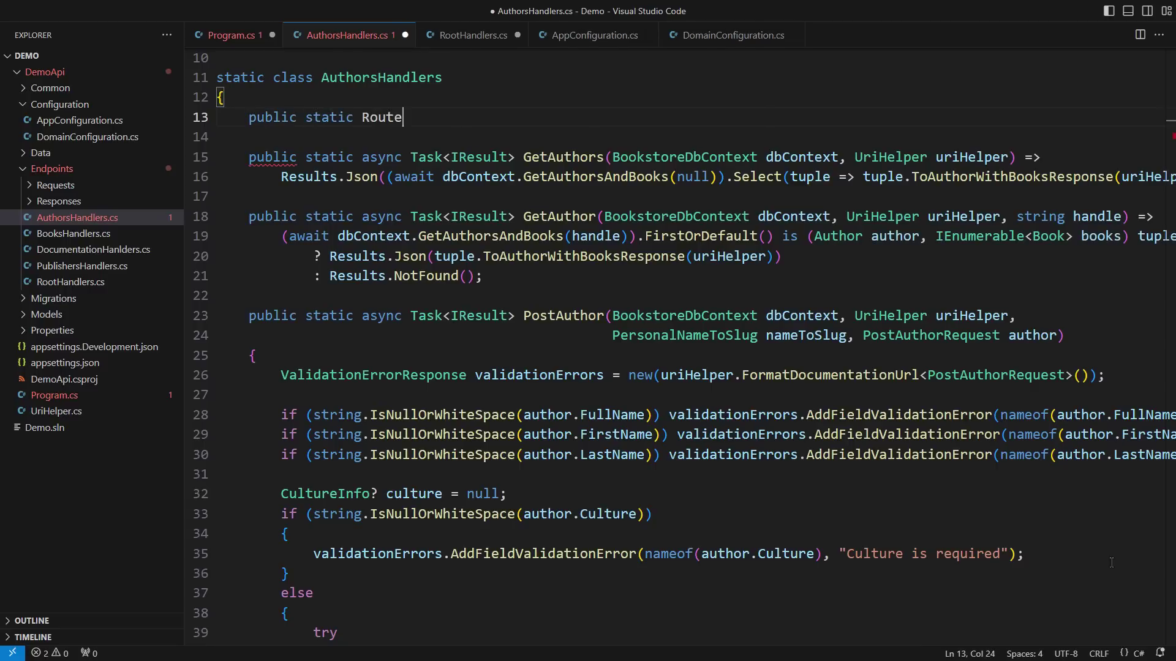
type("GroupBuilder MapAuthors(th")
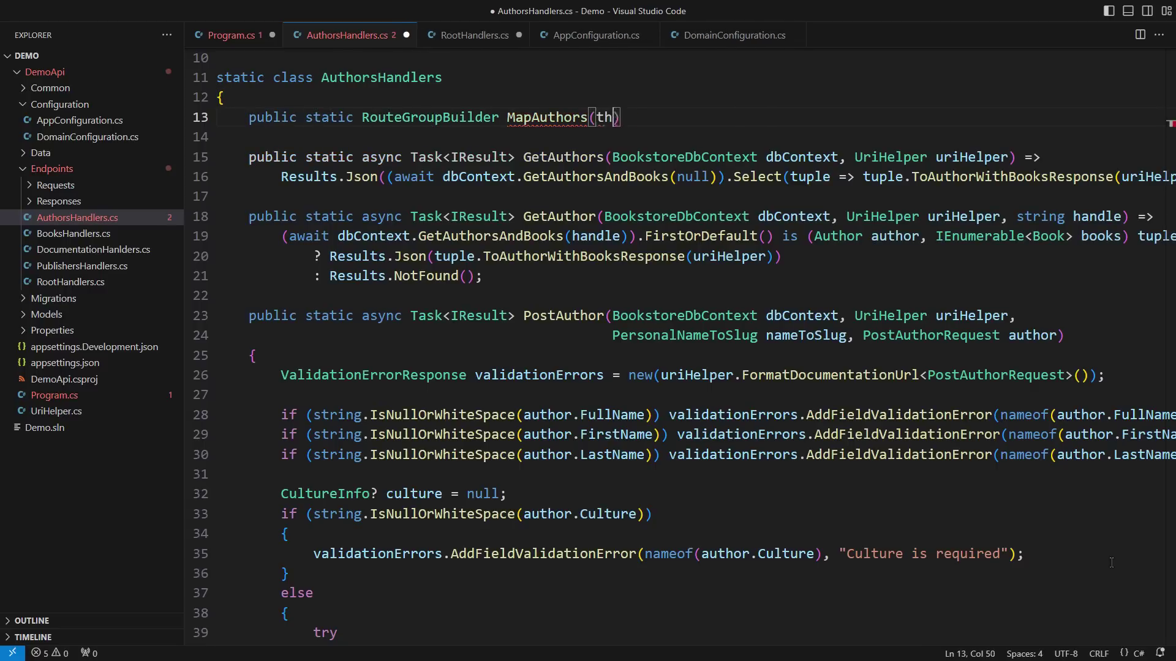
type("is RouteGroupBuilder routes)")
- Write MapAuthors(this RouteGroupBuilder routes) mapping GET, GET-by-handle and POST, returning routes
key("Return")
type("{")
key("Return")
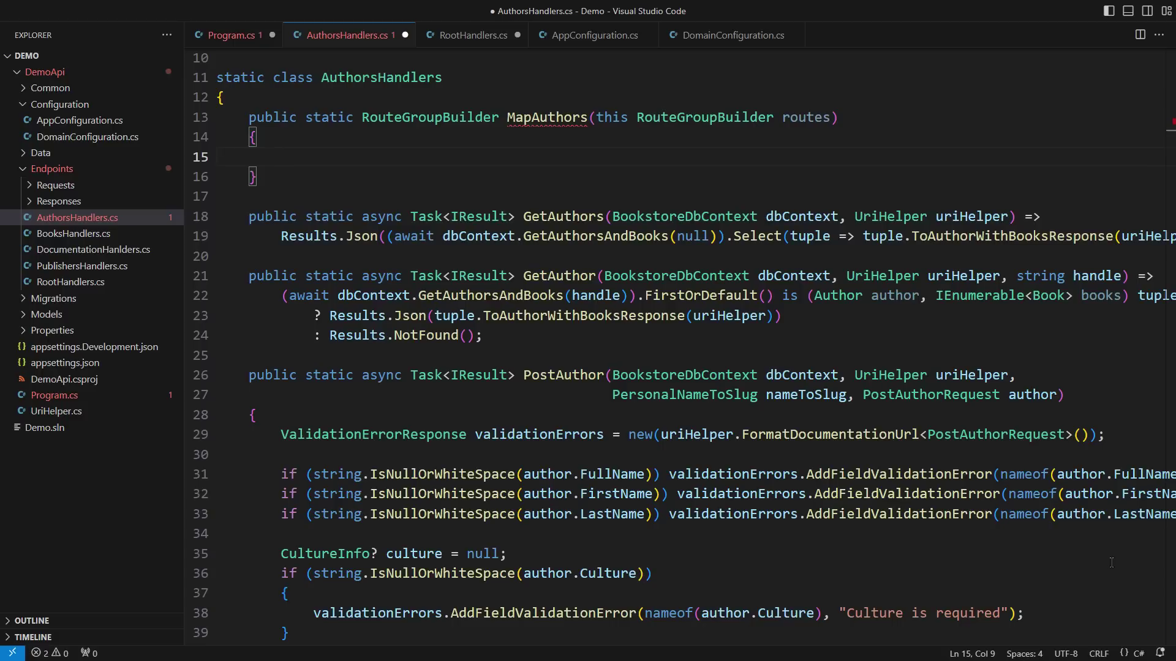
type("routes.MapGet(")
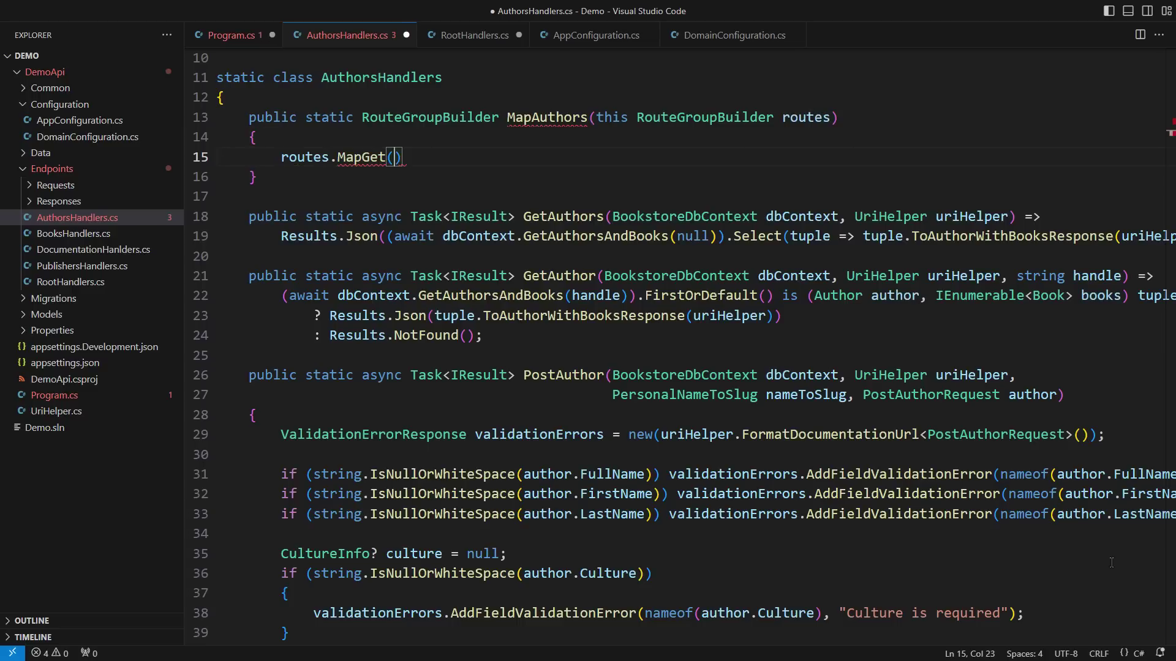
type("\"/\"")
type(", GetAuthors);")
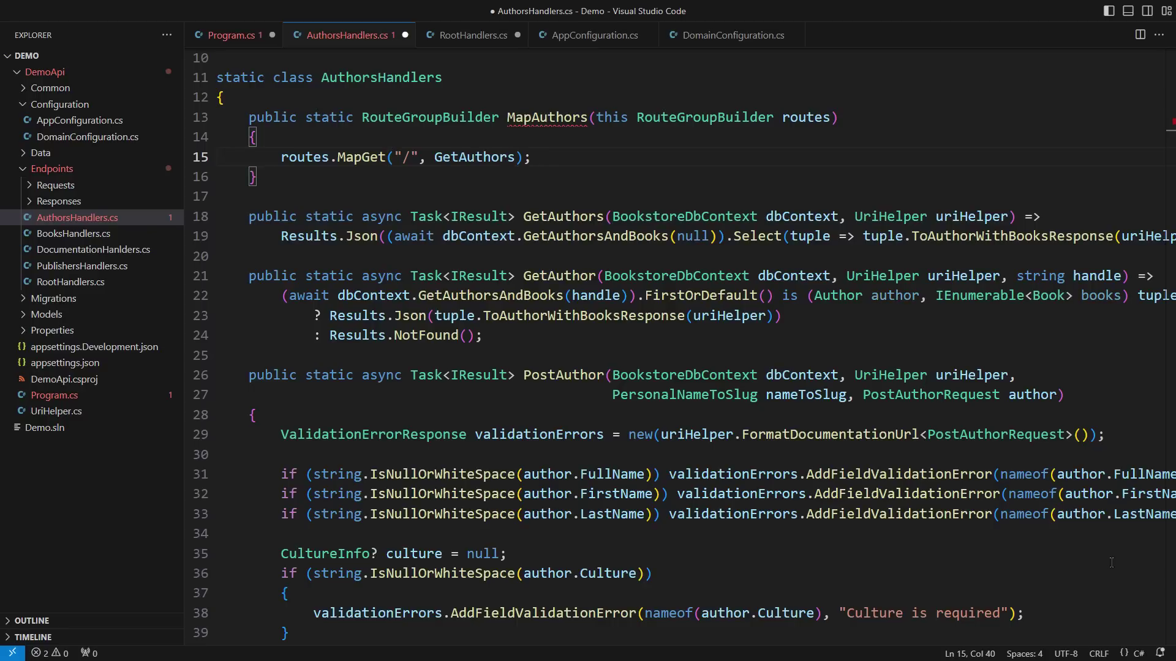
key("Return")
type("routes.MapGet(\"/{handle}\", GetAuthor).WithName(UriHelper.QuerySingleAuthorRouteName);")
key("Return")
type("routes.MapPost(\"/\", PostAuthor);")
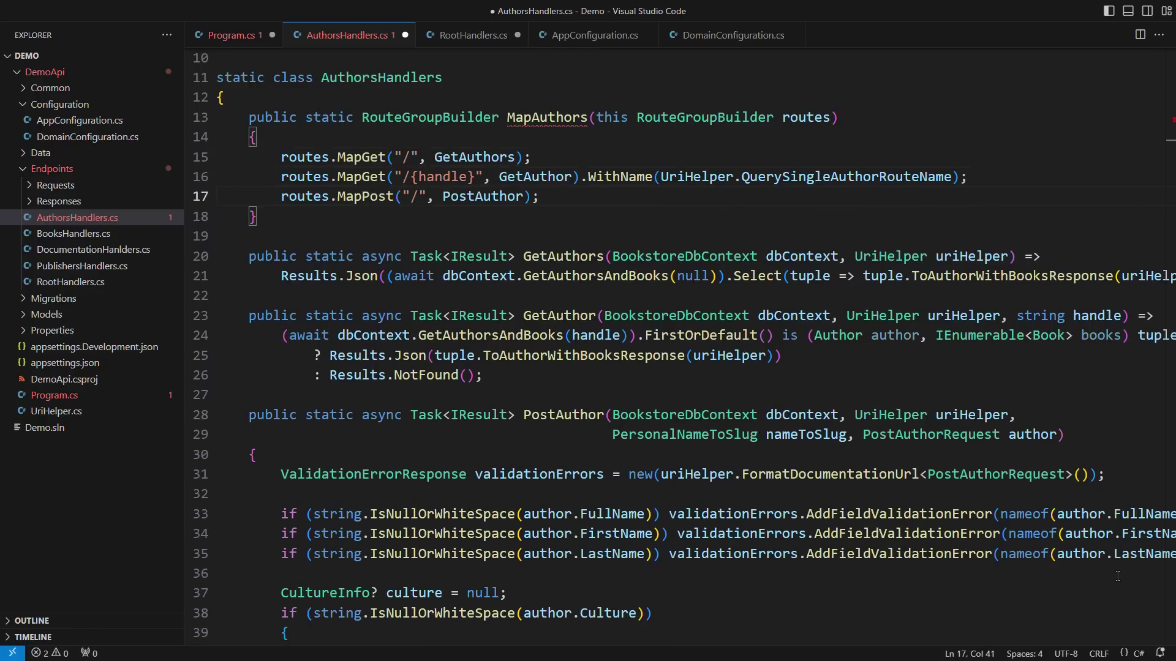
key("Return")
type("return routes;")
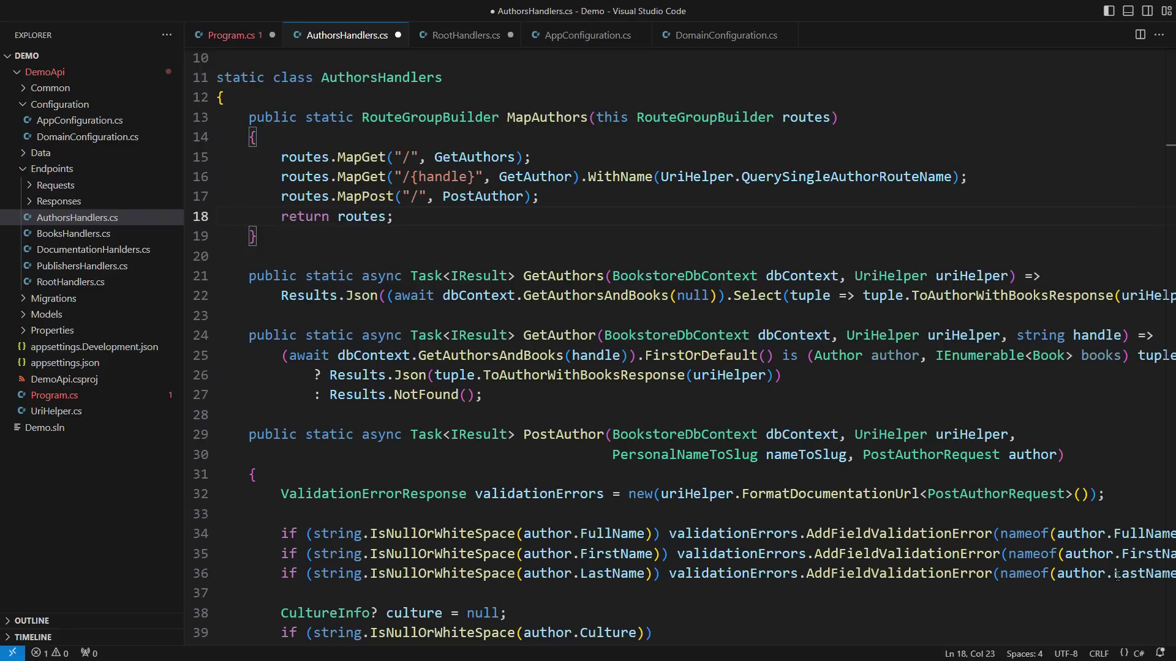
key("ctrl+Tab")
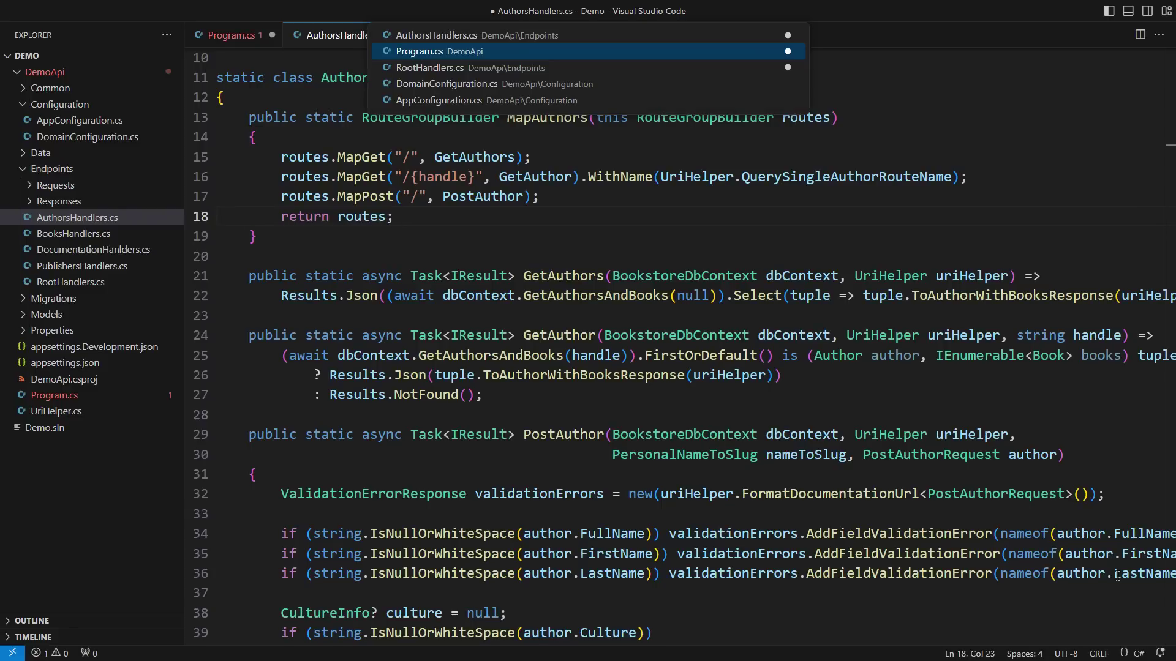
type(".MapAu")
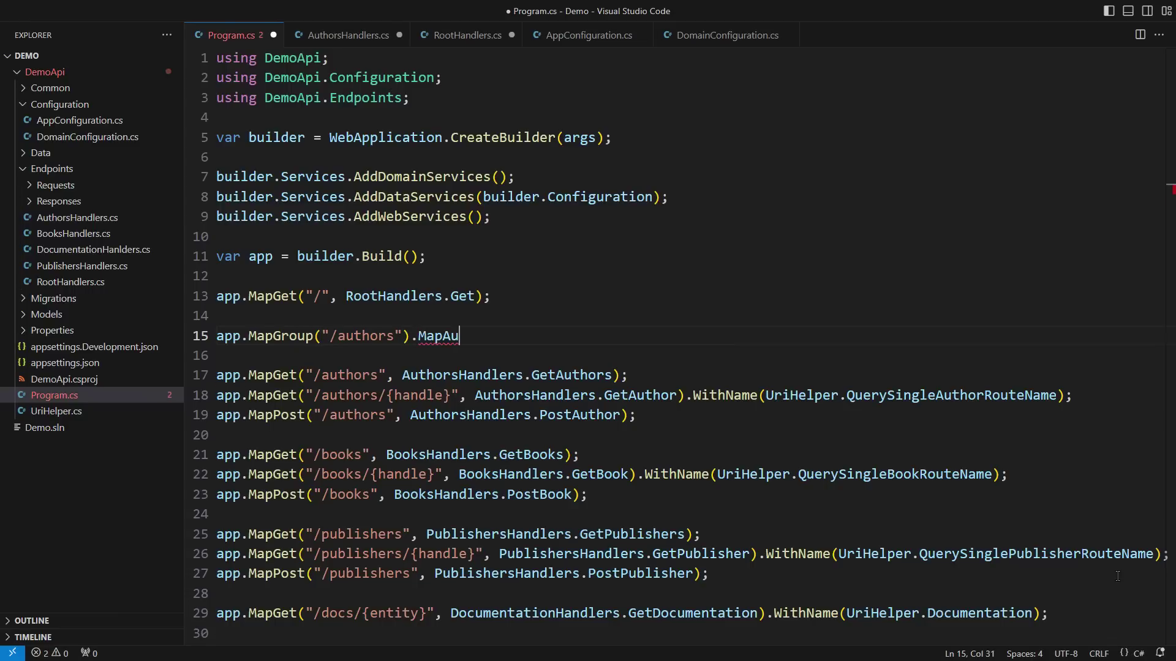
- Chain .MapAuthors() onto the authors MapGroup and delete the old author route lines
key("Tab")
type("();")
key("Down")
key("shift+Down")
key("shift+Down")
key("shift+Down")
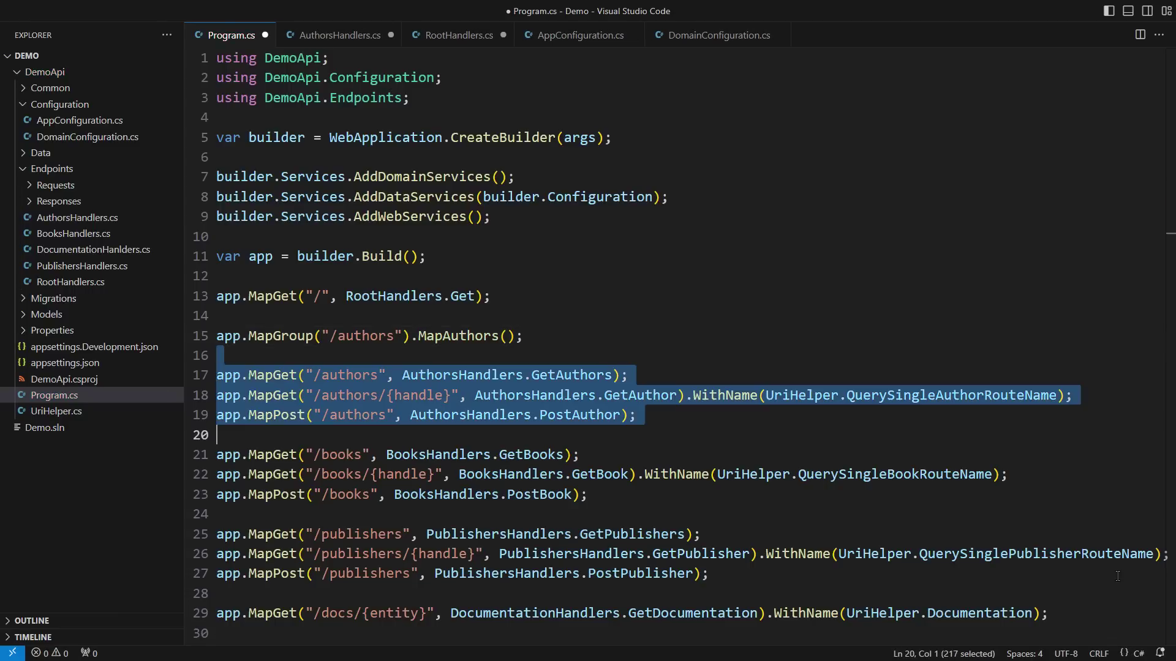
key("BackSpace")
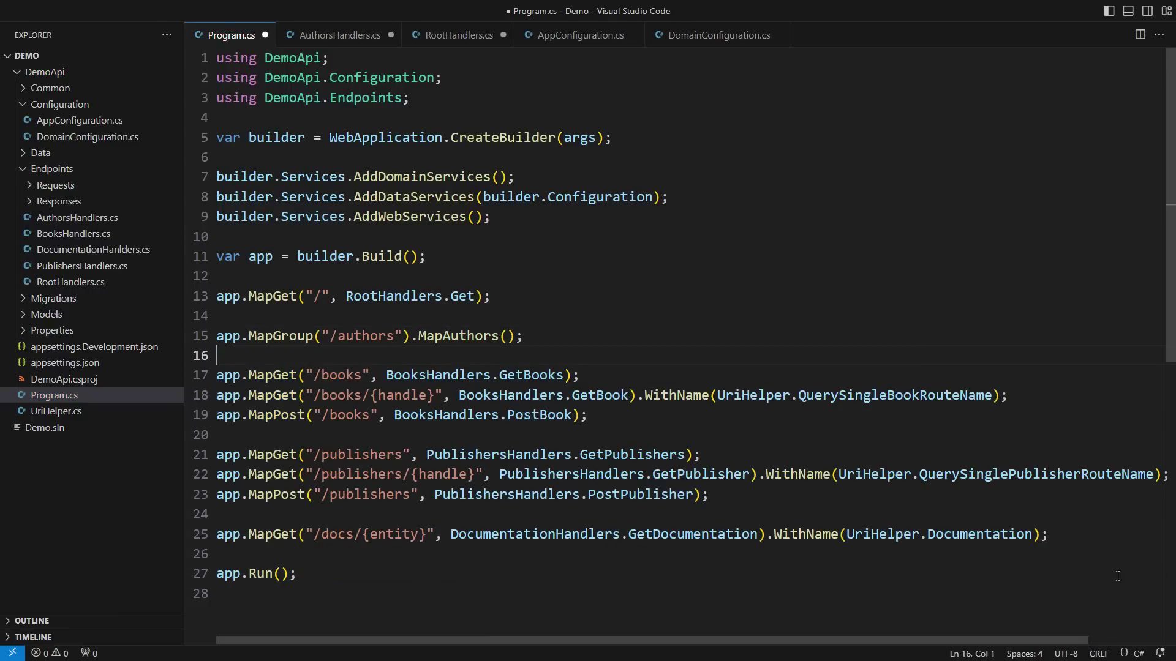
- Open BooksHandlers.cs from the Explorer
key("ctrl+shift+e")
key("Up")
key("Up")
key("Up")
key("Up")
key("Up")
key("Up")
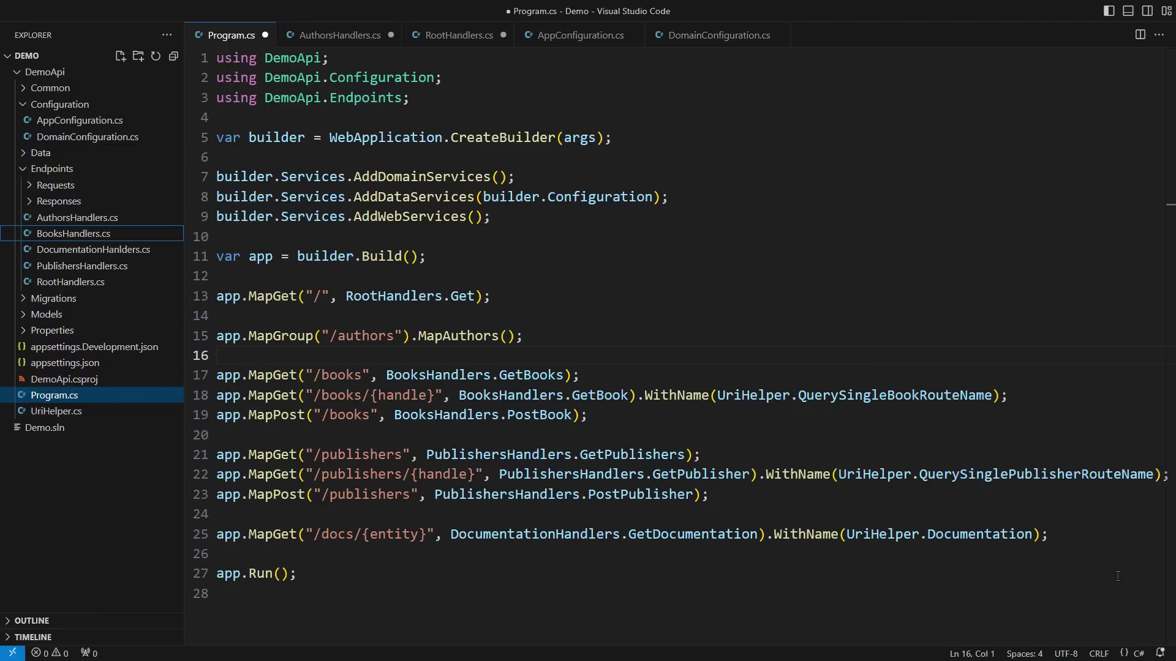
key("Return")
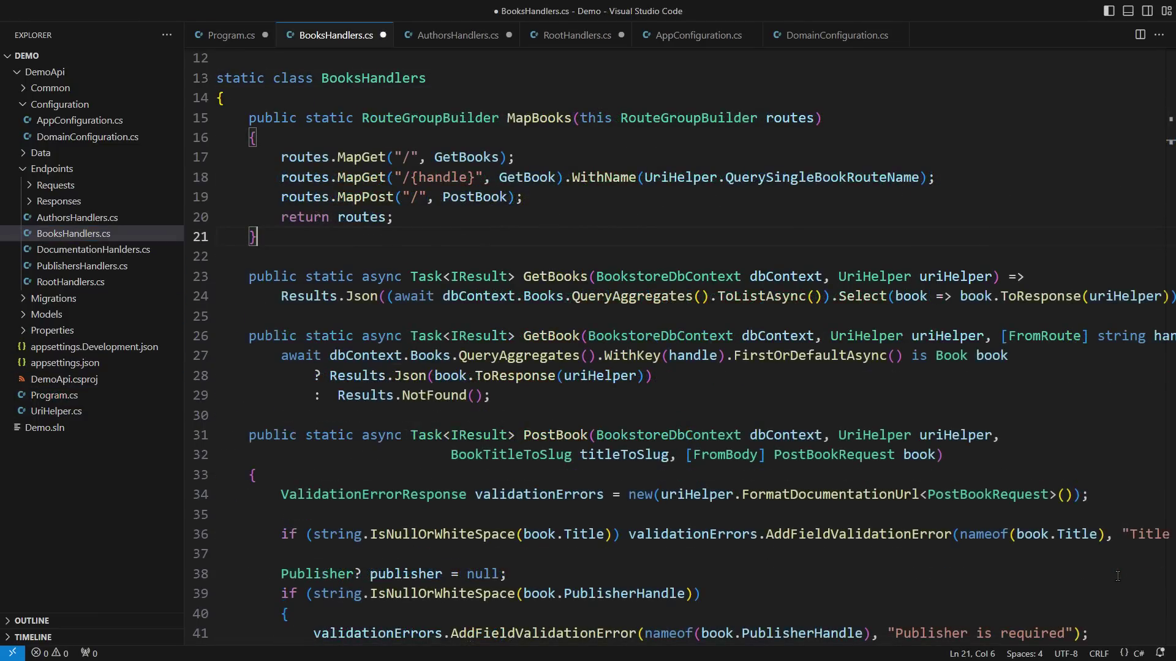
- Back in Program.cs, add the books MapGroup line and delete the old books route lines
key("ctrl+Tab")
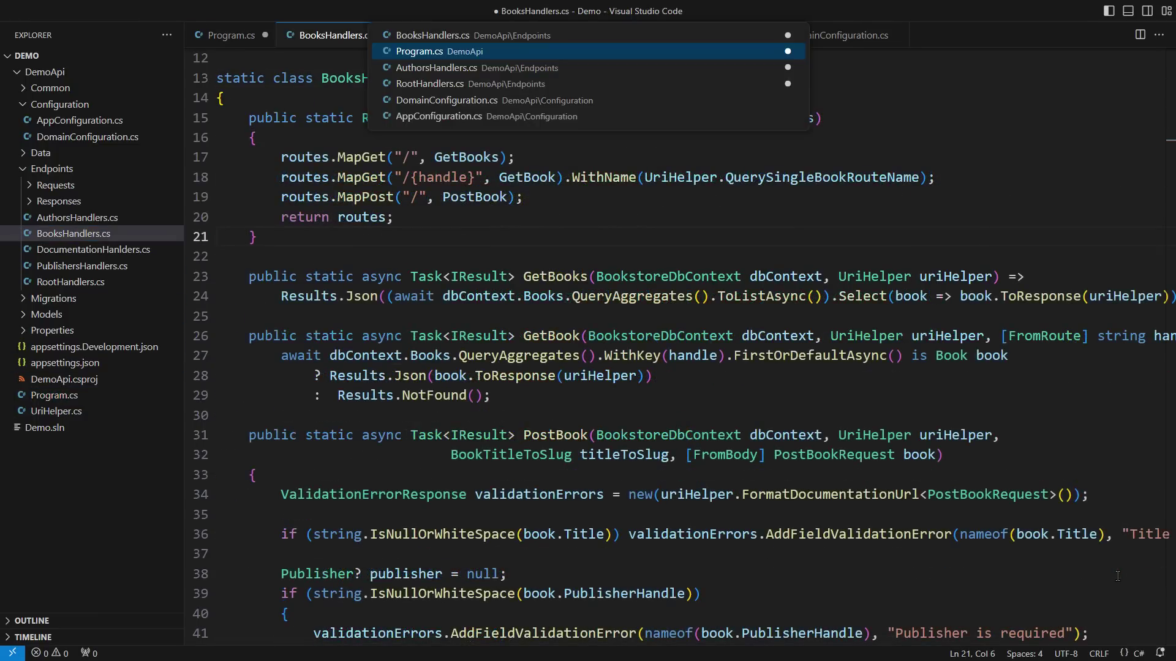
key("Return")
key("Return")
type("app.Map")
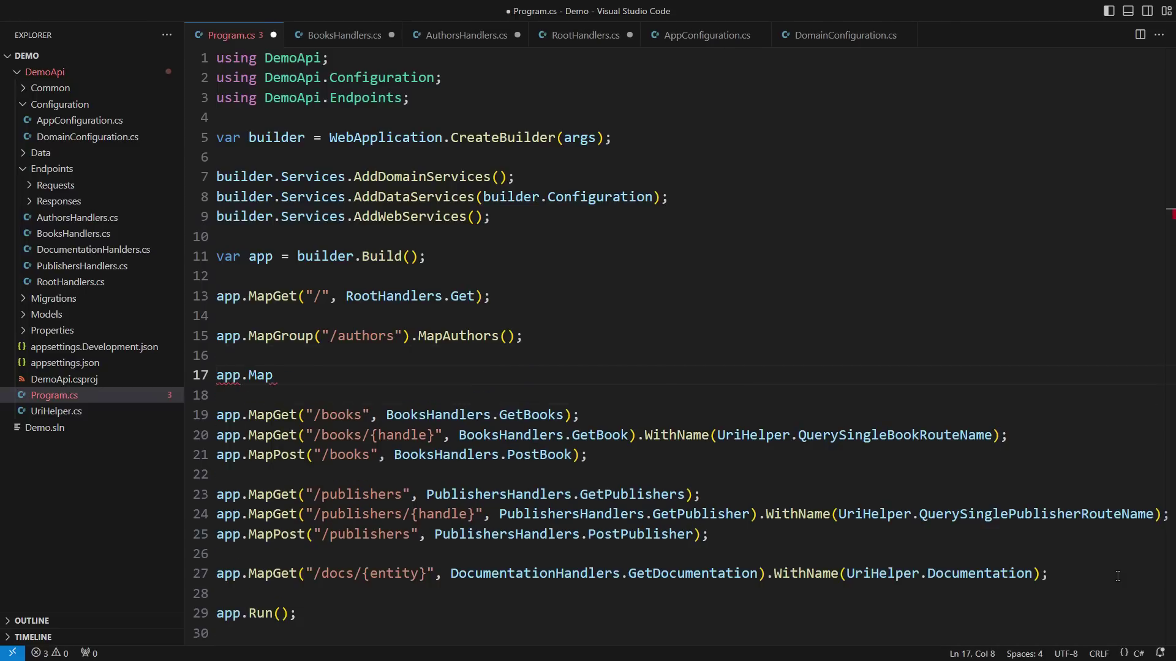
type("Group(\"/books\").MapBooks();")
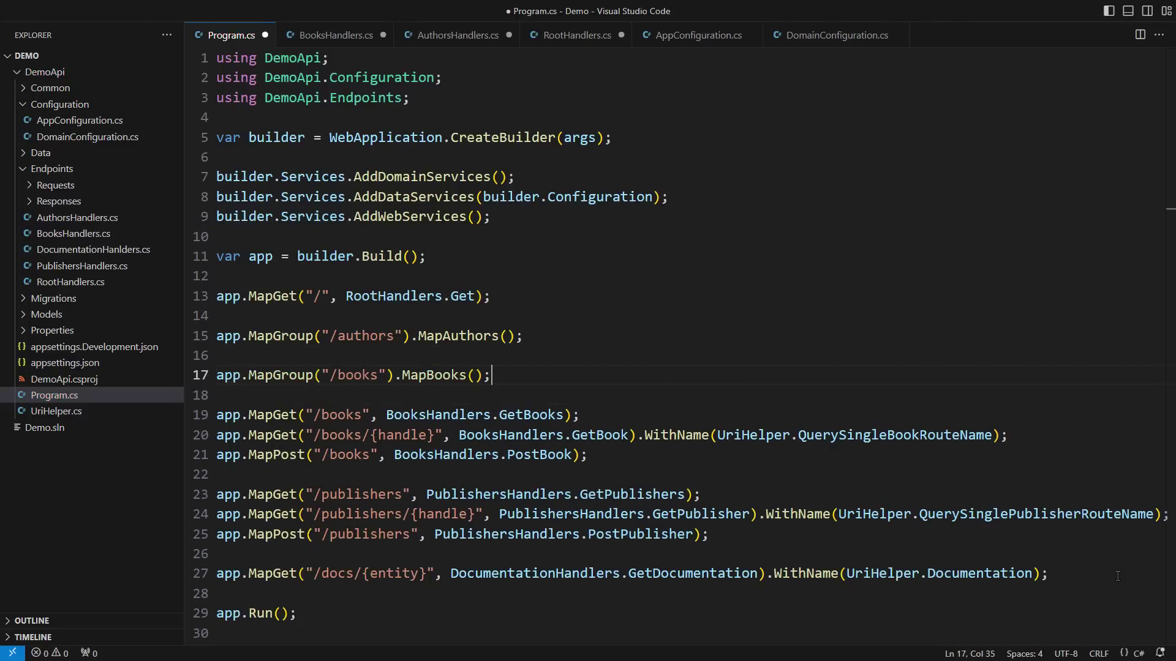
key("Down")
key("shift+Down")
key("shift+Down")
key("shift+Down")
key("shift+Down")
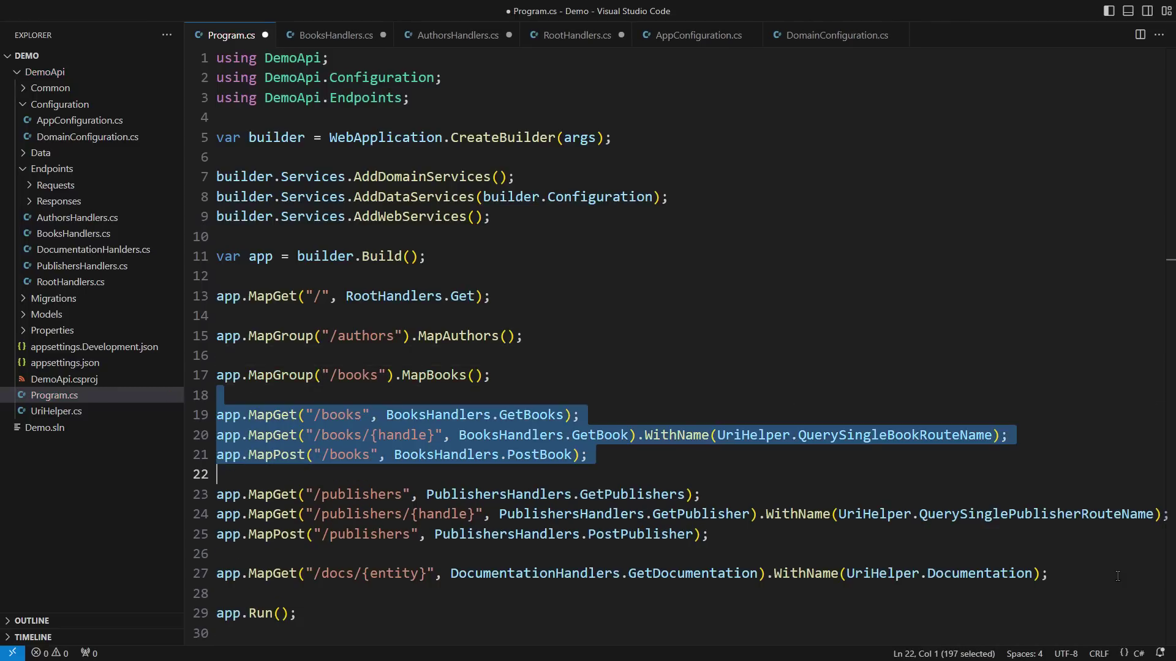
key("BackSpace")
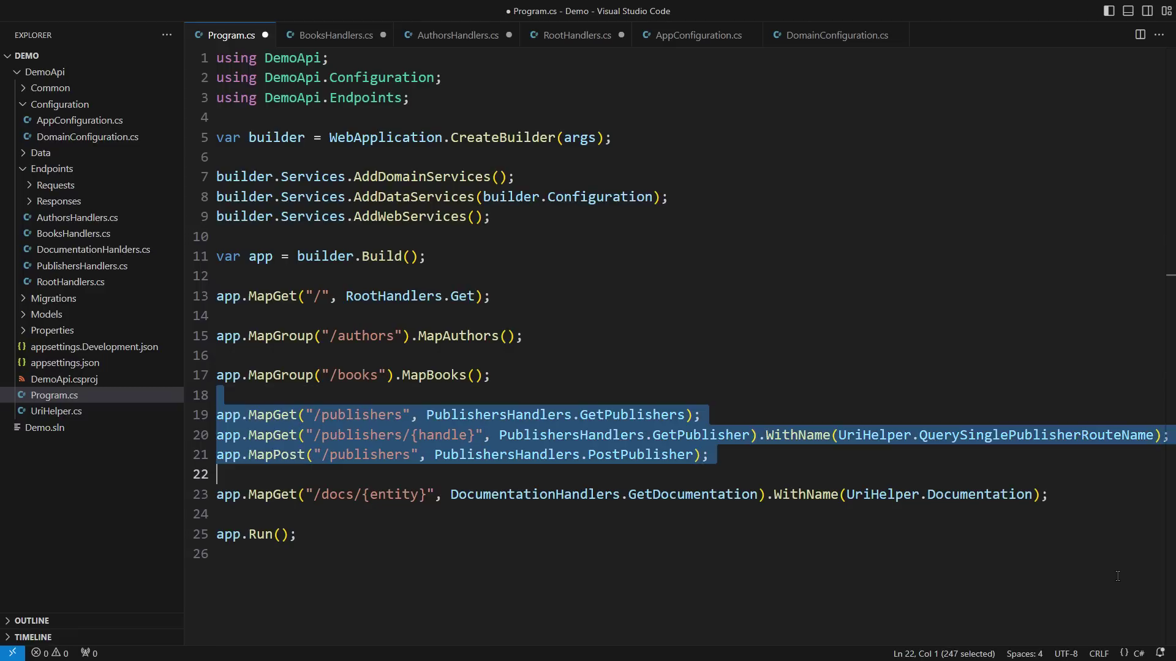
- Select the old publishers route lines and the docs route line for replacement
key("shift+Down")
key("shift+Down")
key("shift+Down")
type("app.MapGroup(\"/publishers\").MapPublishers();")
key("Down")
key("Down")
key("Home")
key("shift+End")
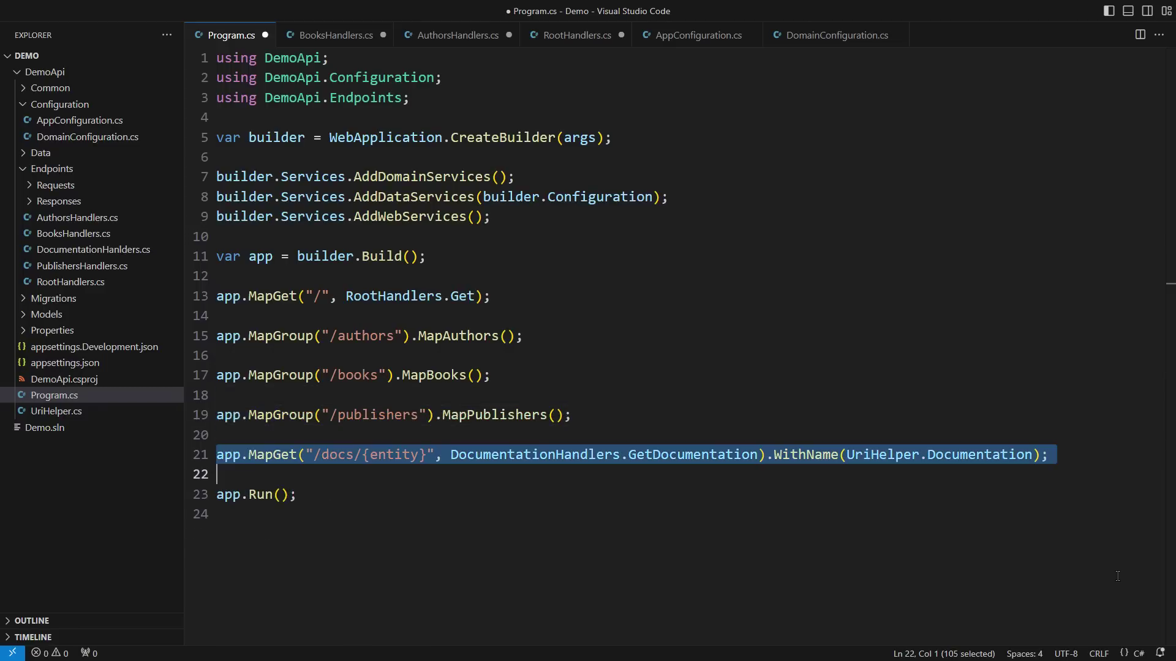
type("app.MapGroup(\"/docs\").MapDocumentation();")
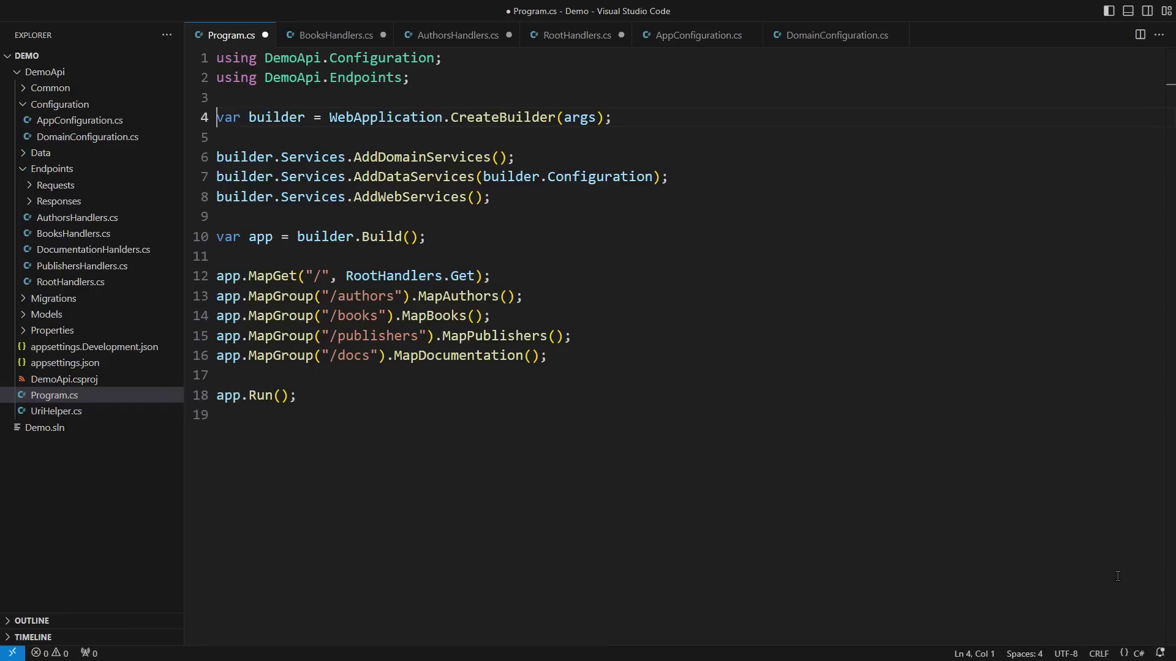
key("ctrl+Tab")
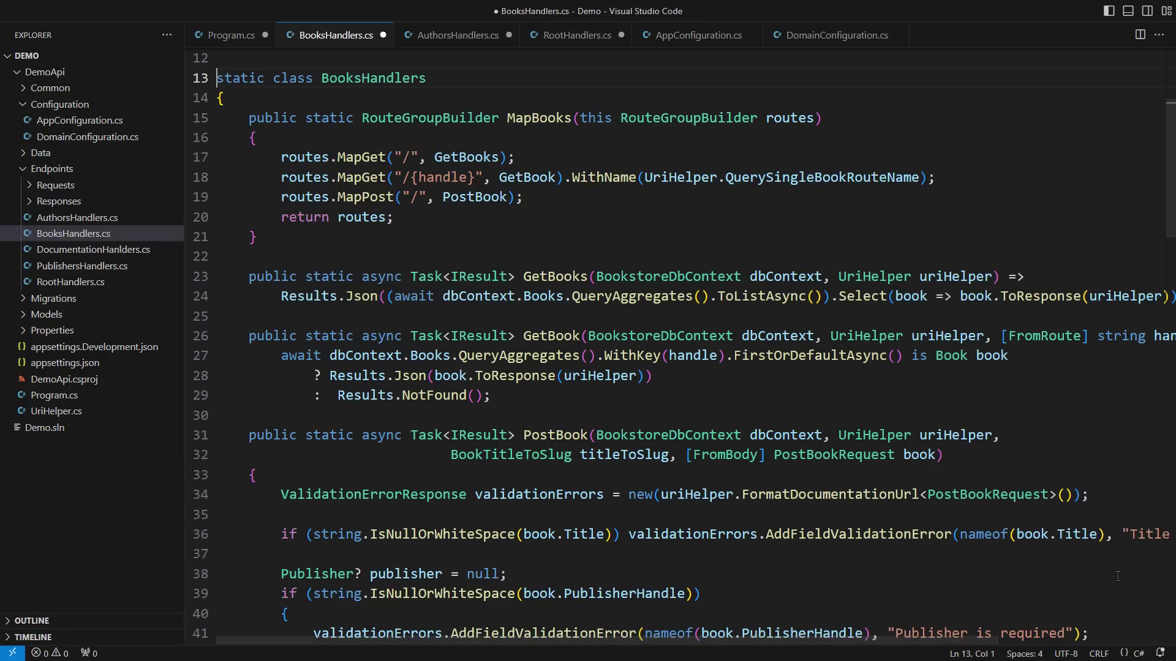